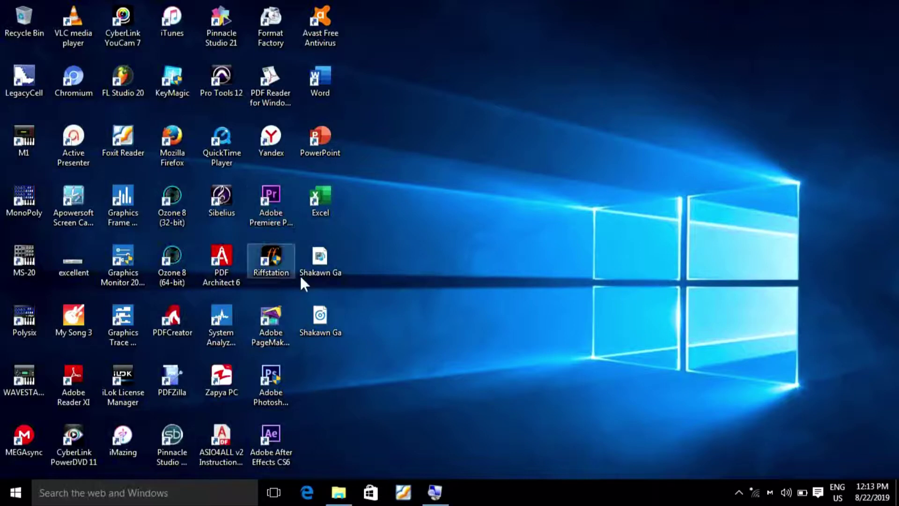
Check the source video in its Documents folder, minimize File Explorer, and launch Adobe Premiere Pro.
left_click(339, 492)
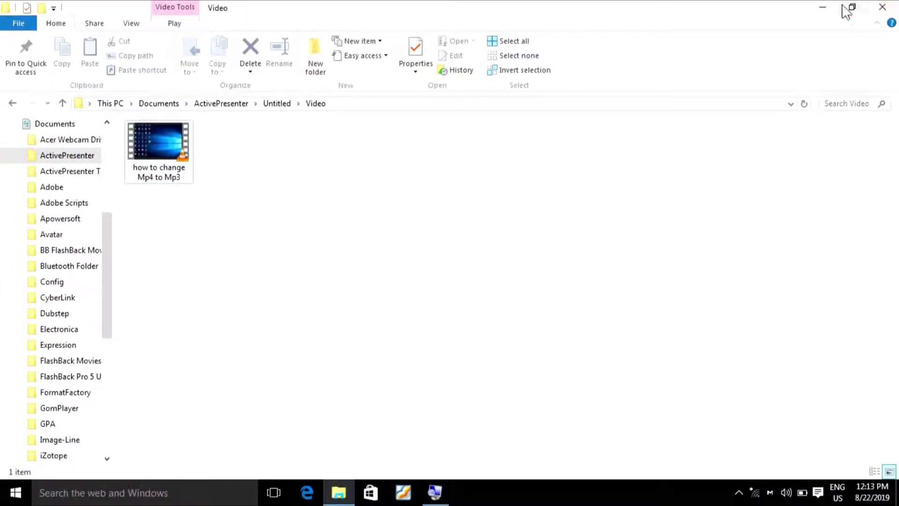
left_click(827, 6)
double_click(270, 196)
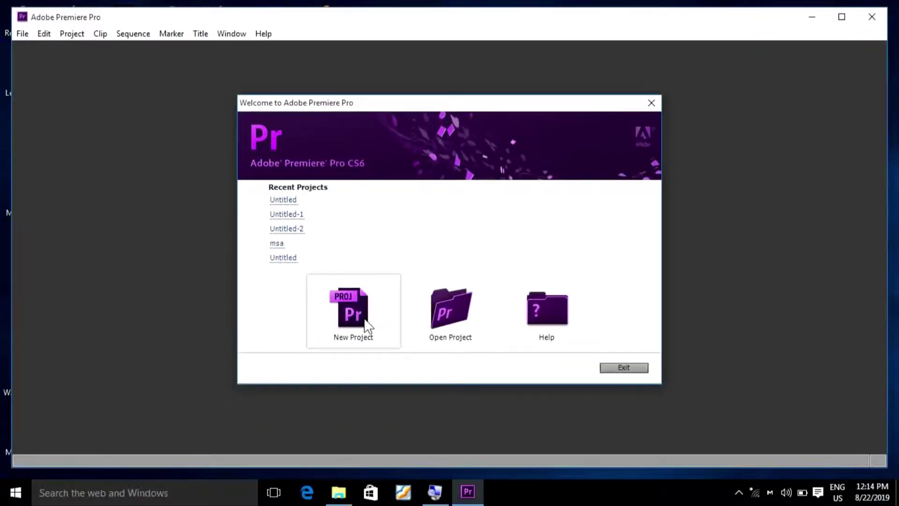
Create a project named Untitled with a DV - PAL Standard 48kHz sequence named Sequence 01.
left_click(368, 326)
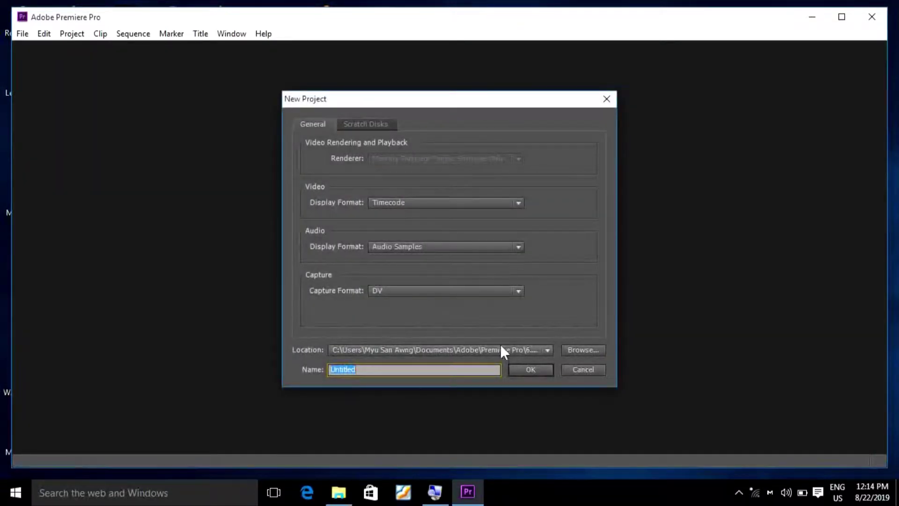
left_click(532, 369)
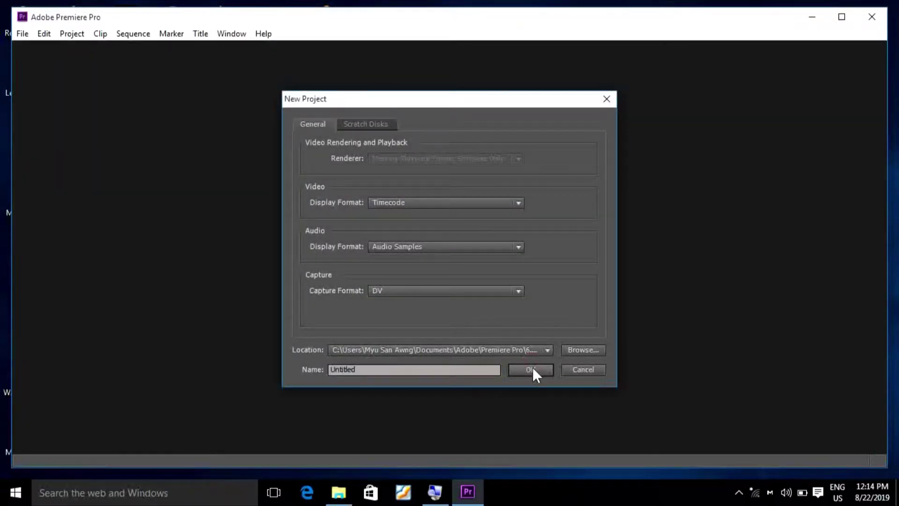
left_click(498, 256)
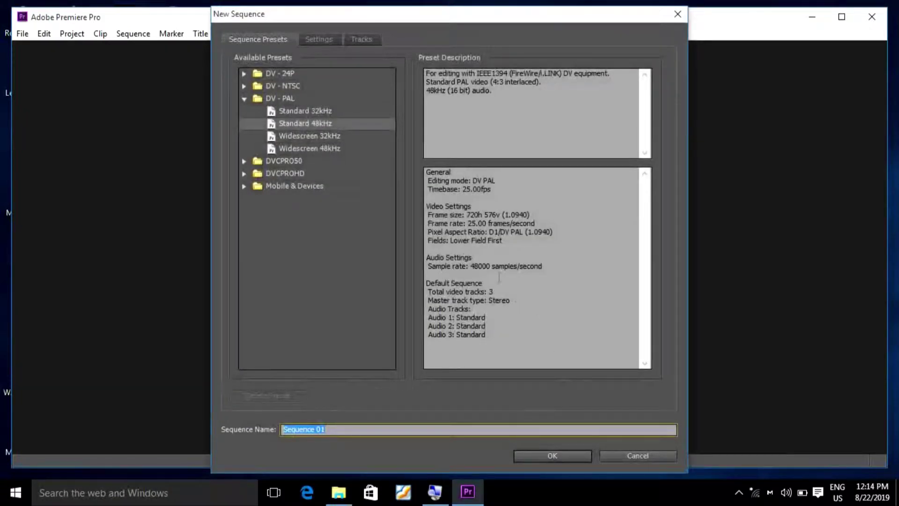
left_click(550, 453)
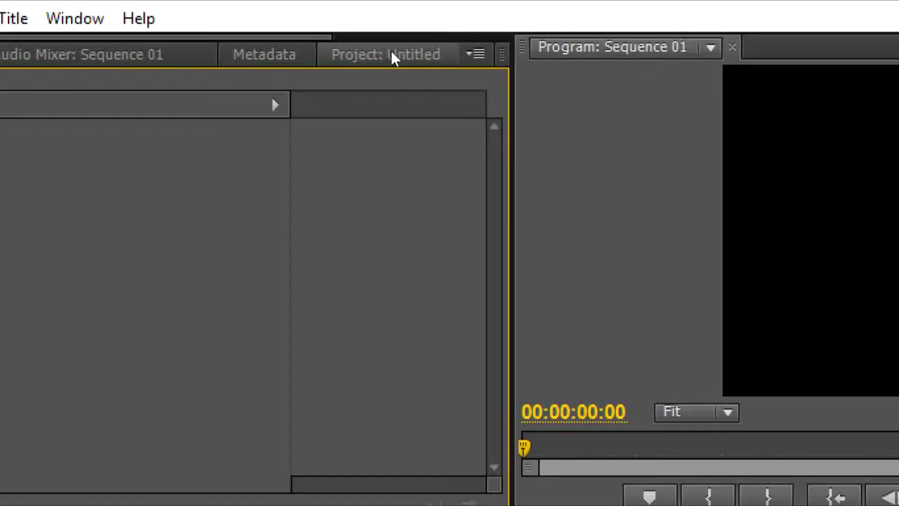
Add two bins with their default names to the project and delete the first one, Bin 01.
left_click(391, 50)
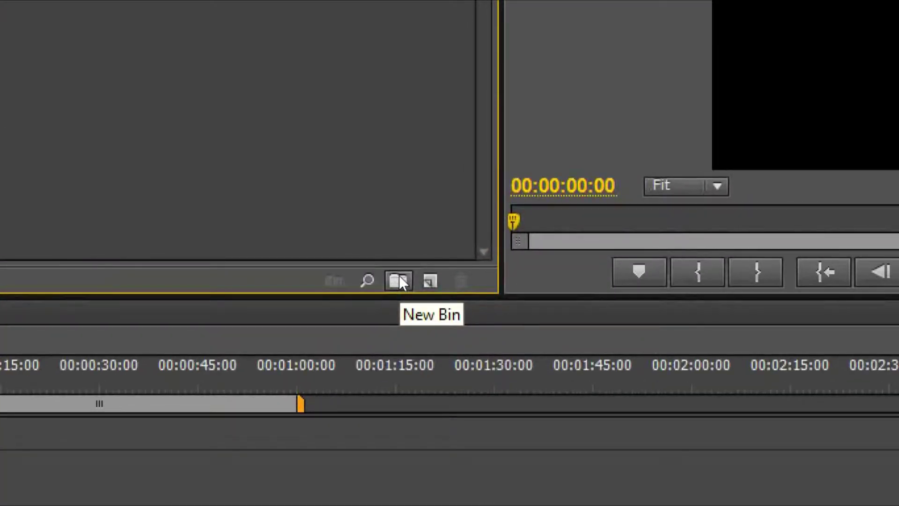
left_click(399, 276)
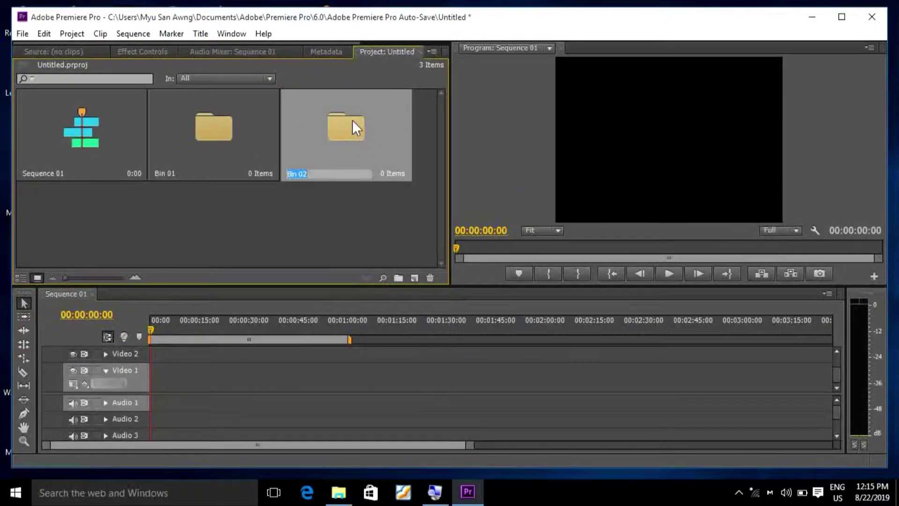
key("Return")
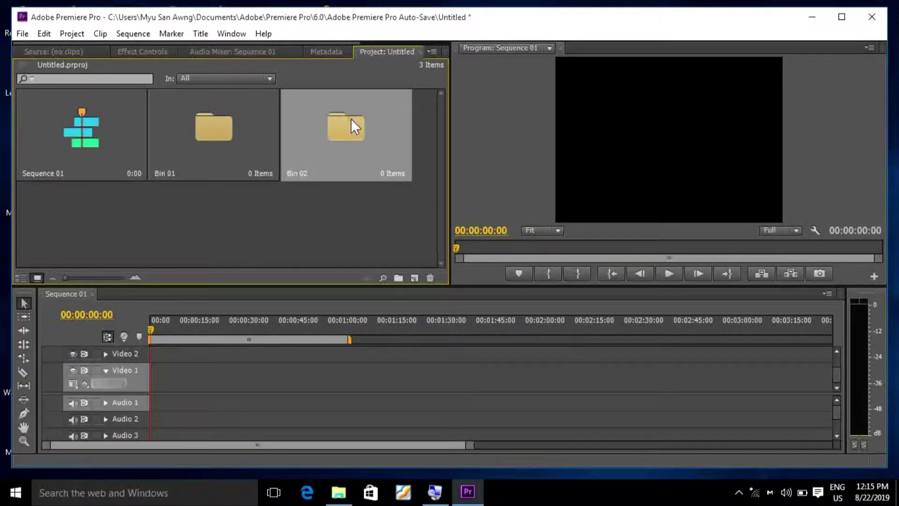
left_click(234, 142)
right_click(235, 150)
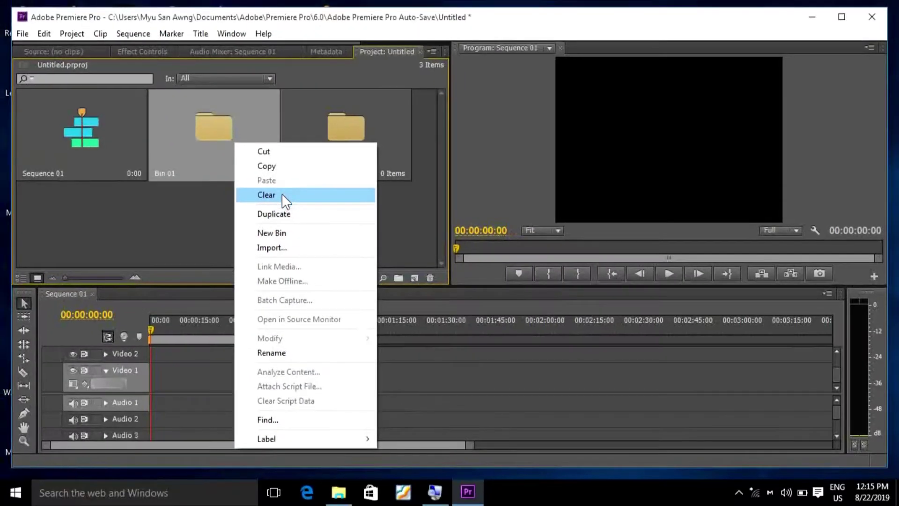
left_click(282, 193)
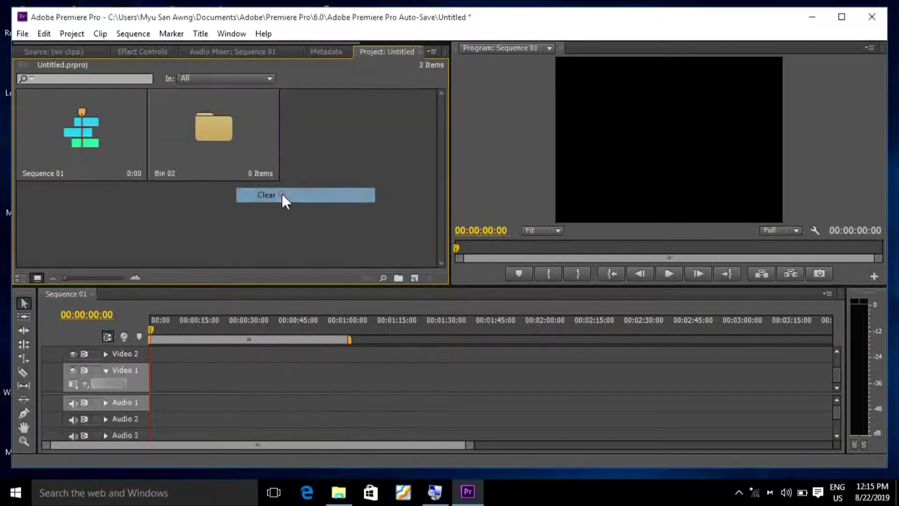
Open the remaining bin and import the video "how to change Mp4 to Mp3" into it.
double_click(235, 113)
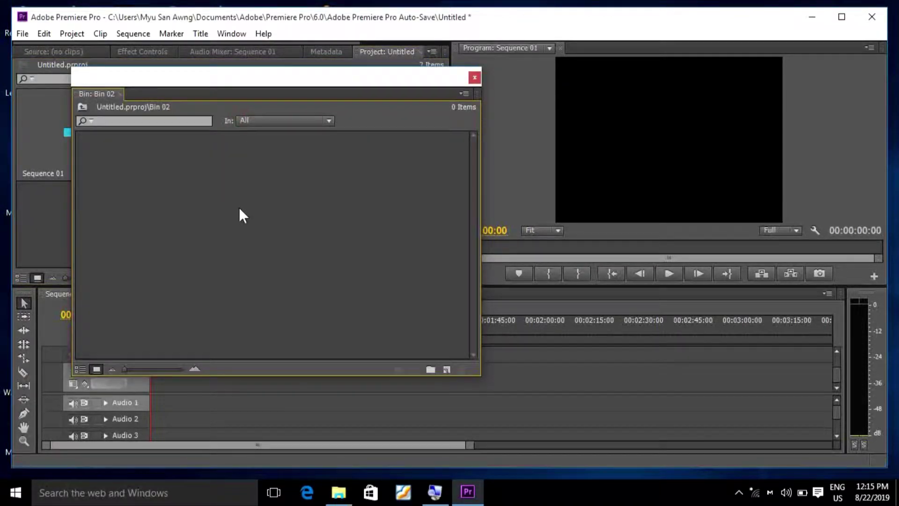
double_click(246, 209)
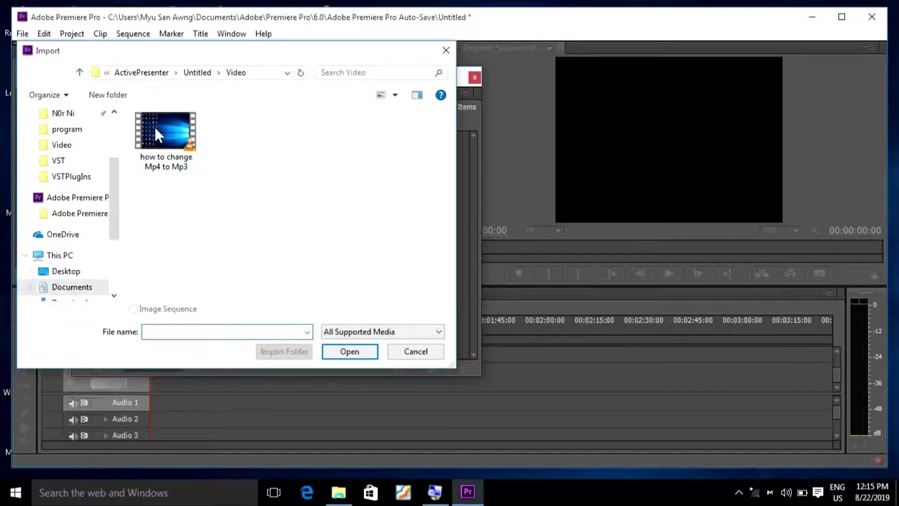
double_click(154, 127)
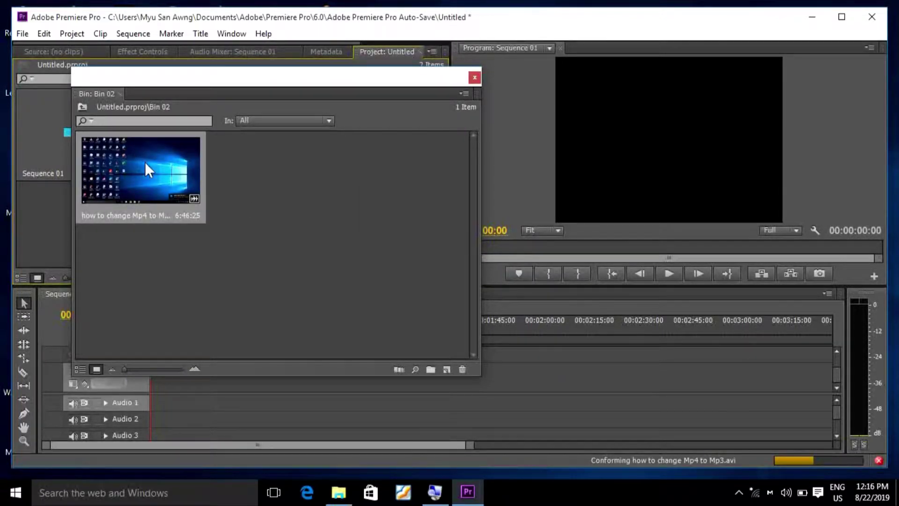
Create a new sequence from the imported video clip and close the bin window.
right_click(147, 173)
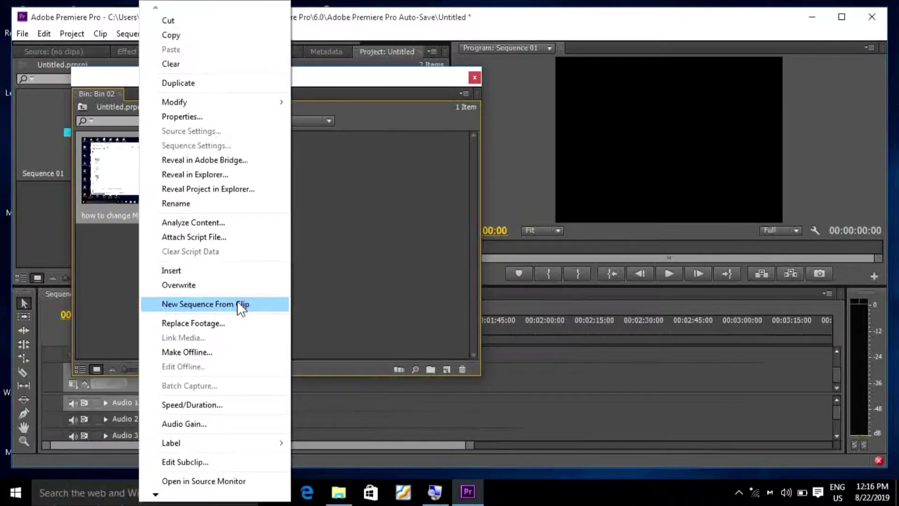
left_click(240, 307)
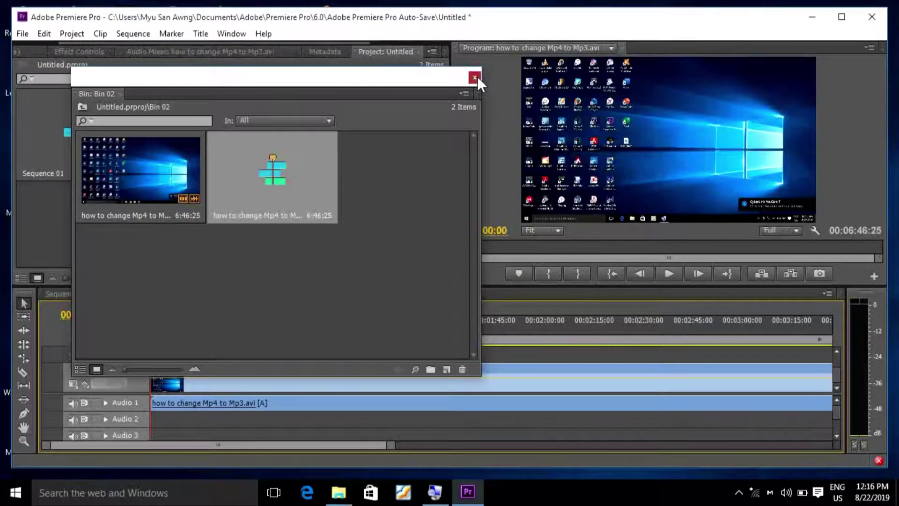
left_click(475, 77)
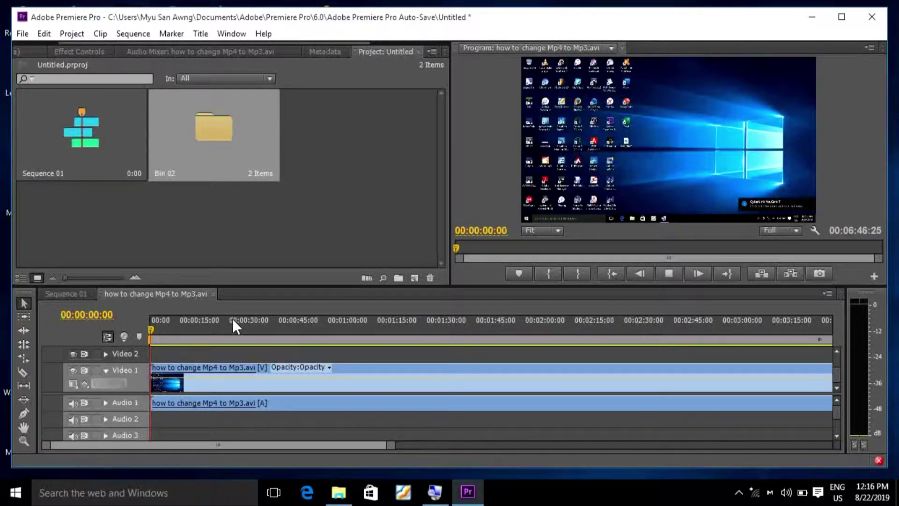
Play the sequence from the start to 00:00:14:19 and split the video and audio clip there.
key("space")
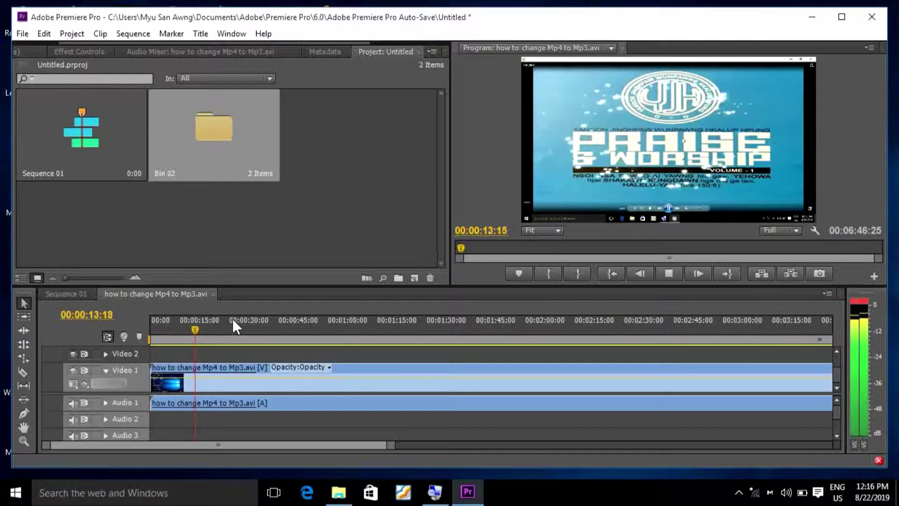
key("space")
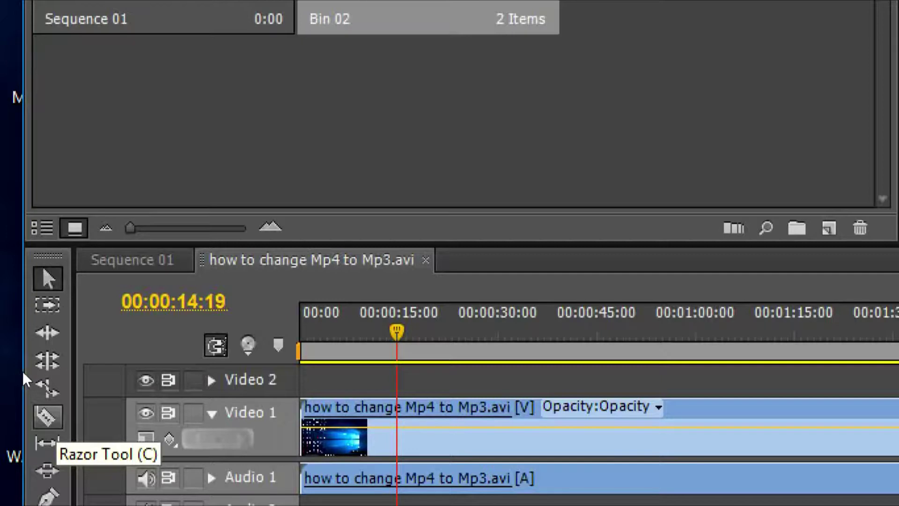
left_click(46, 416)
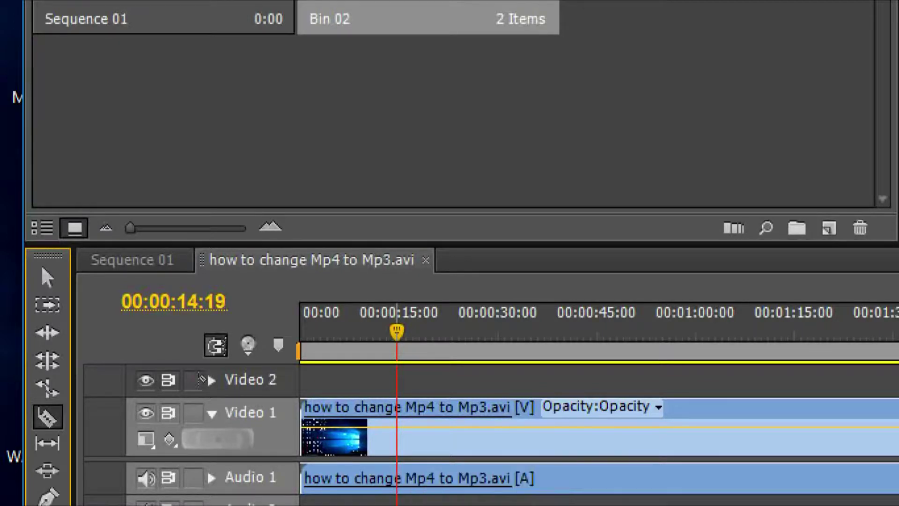
key("ctrl+k")
Play on through the second segment and cut the video and audio clip with the Razor Tool at 00:00:29:05.
key("space")
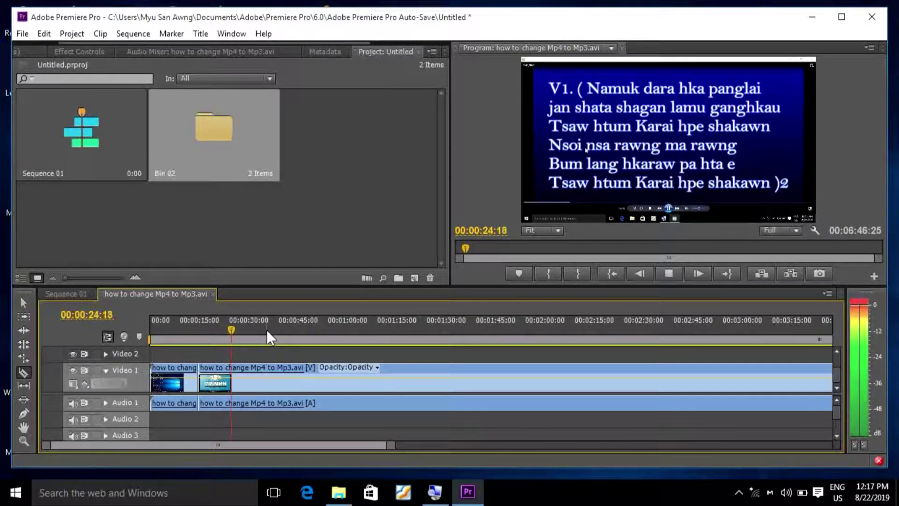
key("space")
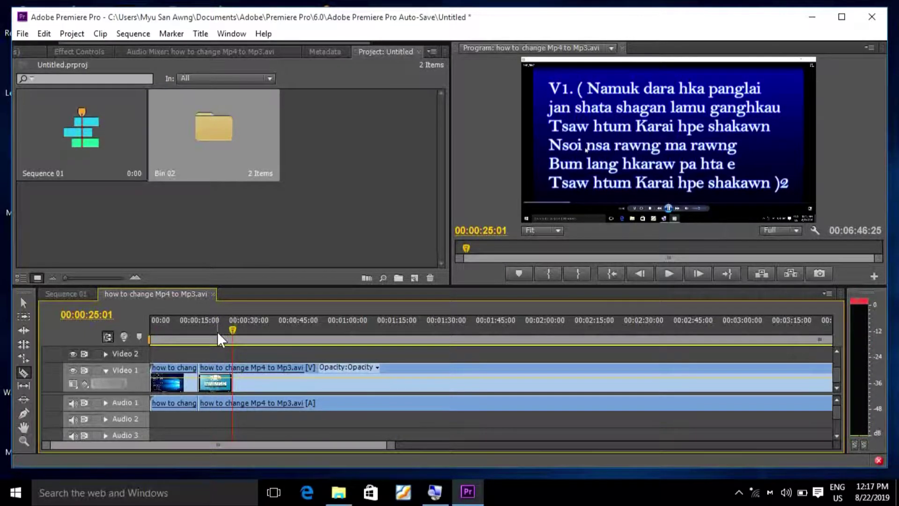
scroll(228, 342, "up", 1)
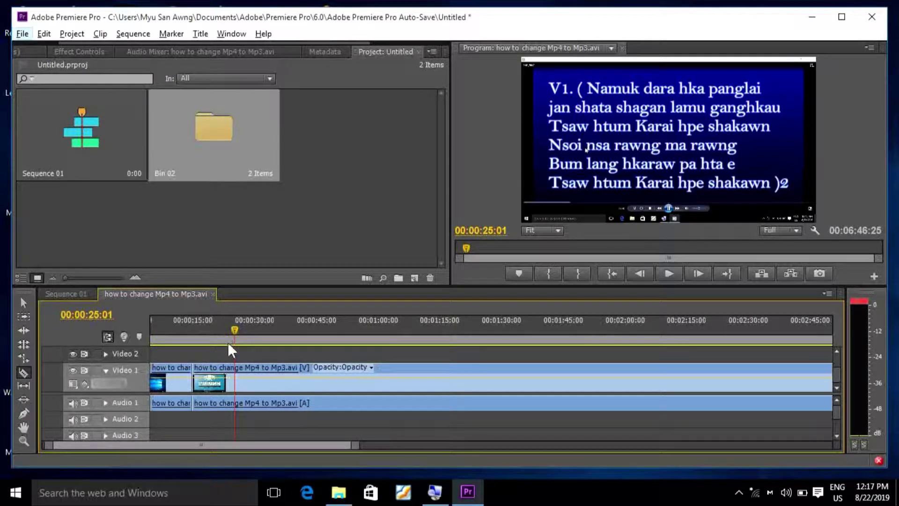
scroll(239, 346, "up", 3)
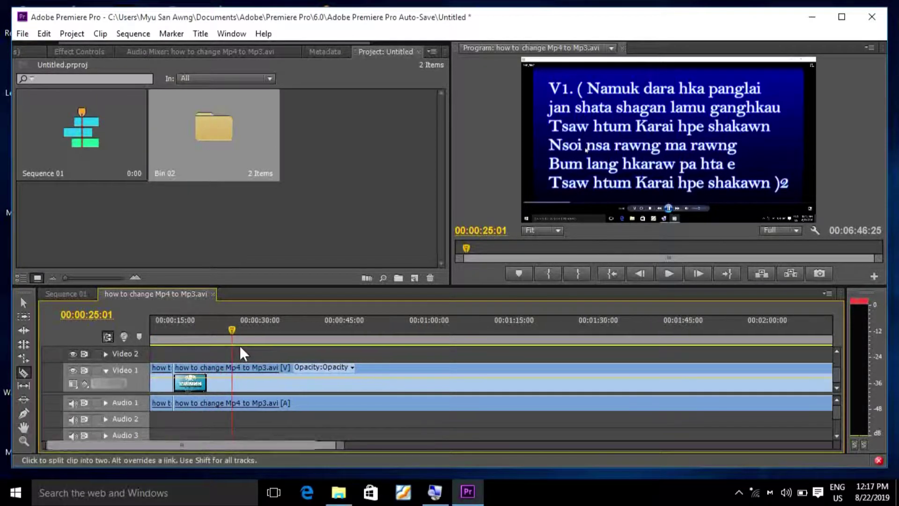
left_click(183, 331)
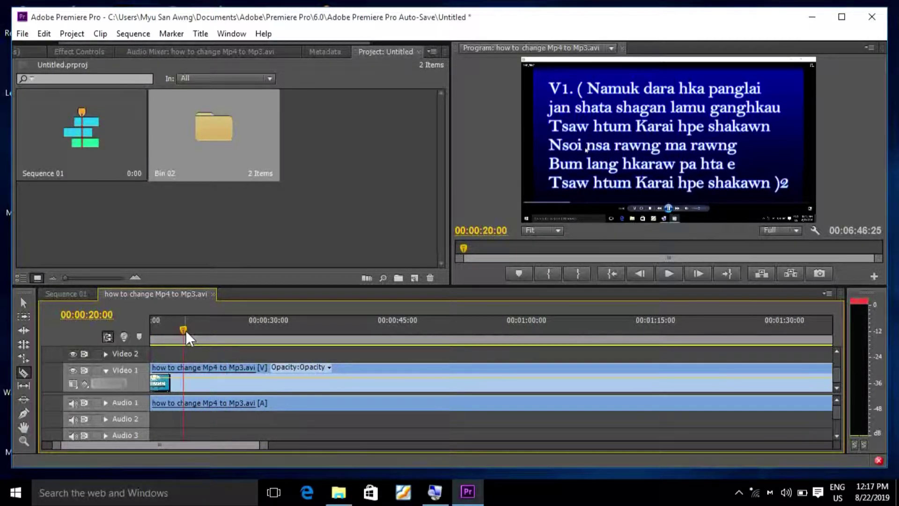
scroll(190, 327, "up", 3)
key("space")
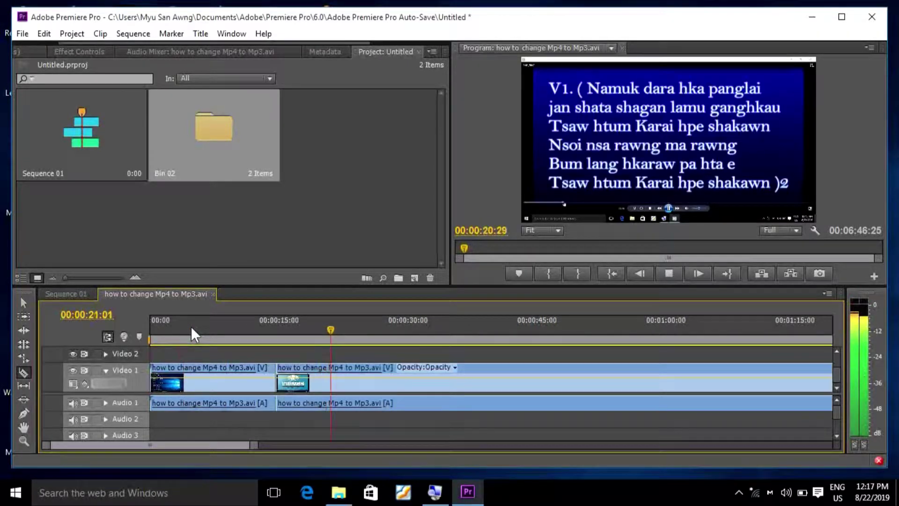
key("space")
key("space")
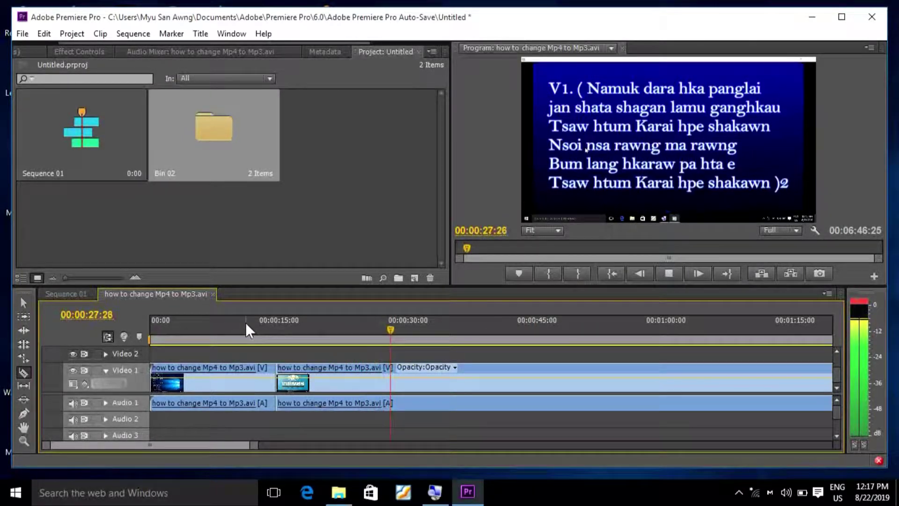
key("space")
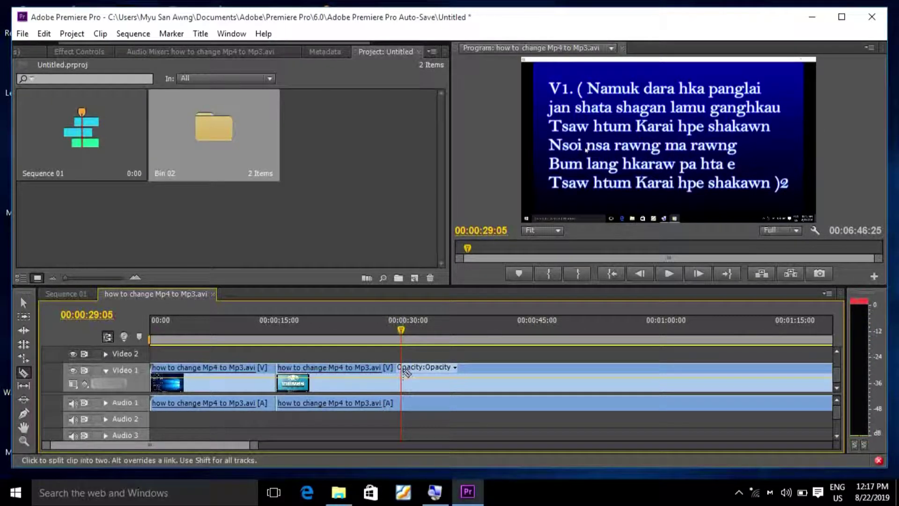
left_click(403, 371)
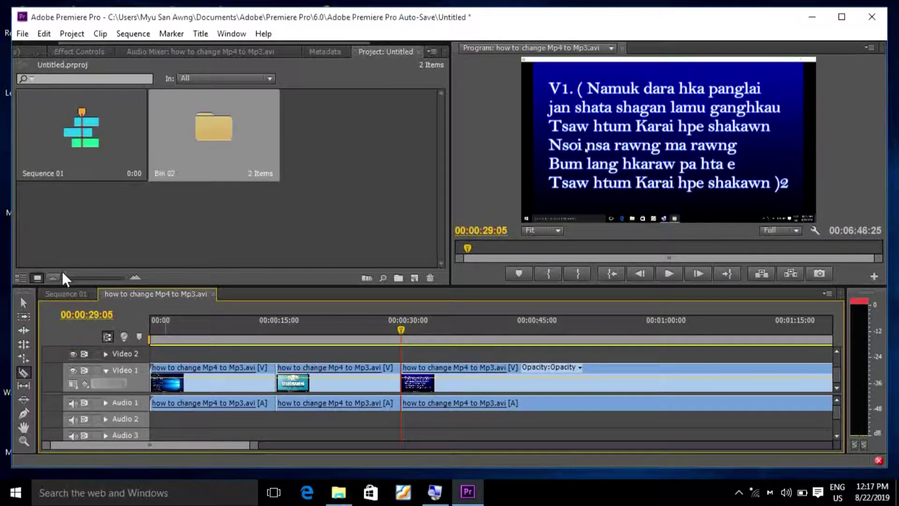
Ripple delete the middle segment between the two cuts with the Selection tool active.
left_click(23, 304)
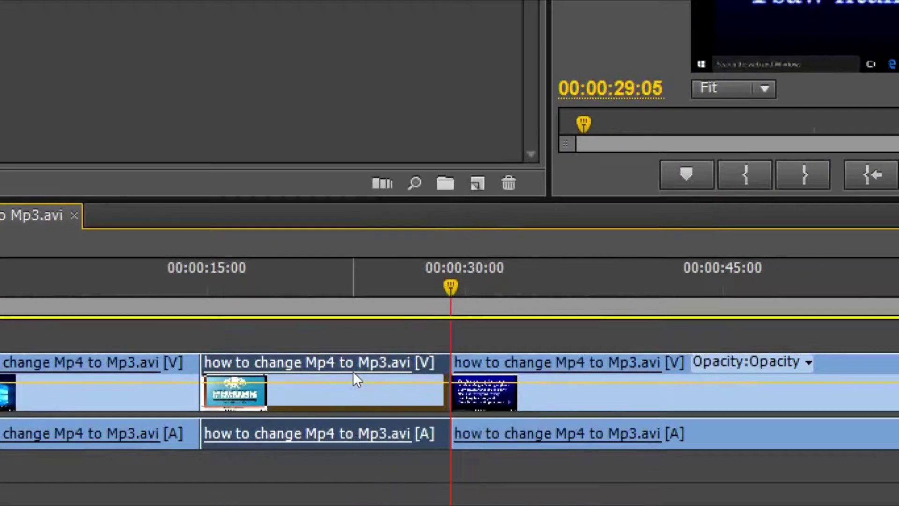
double_click(352, 371)
right_click(353, 371)
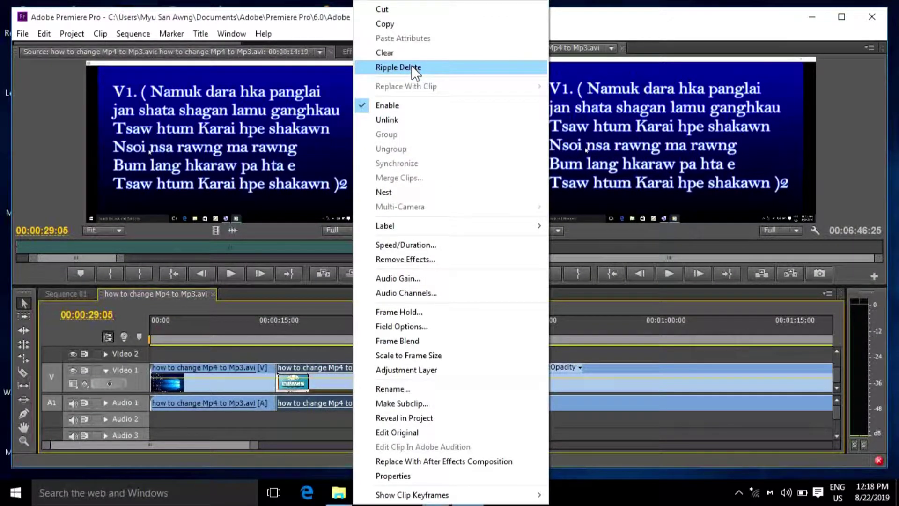
left_click(411, 67)
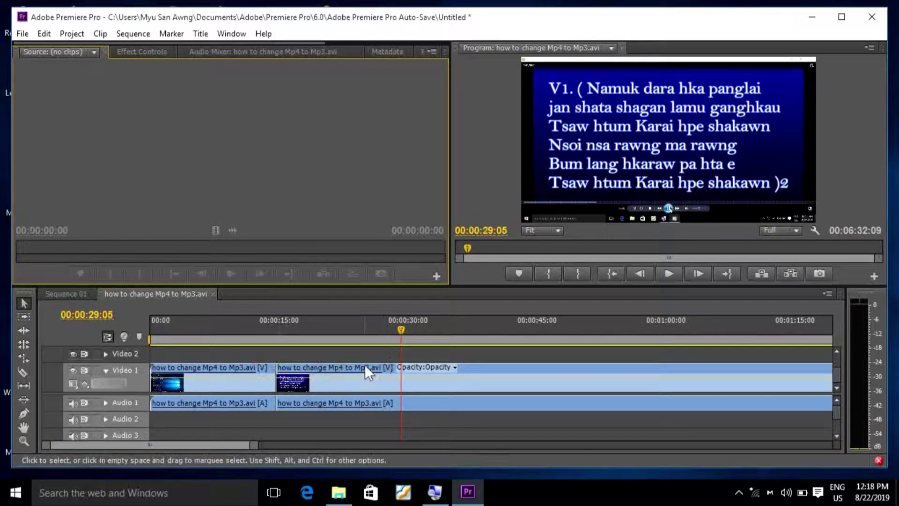
Play the sequence from 00:00:14:05 across the join to review the edit.
left_click(272, 330)
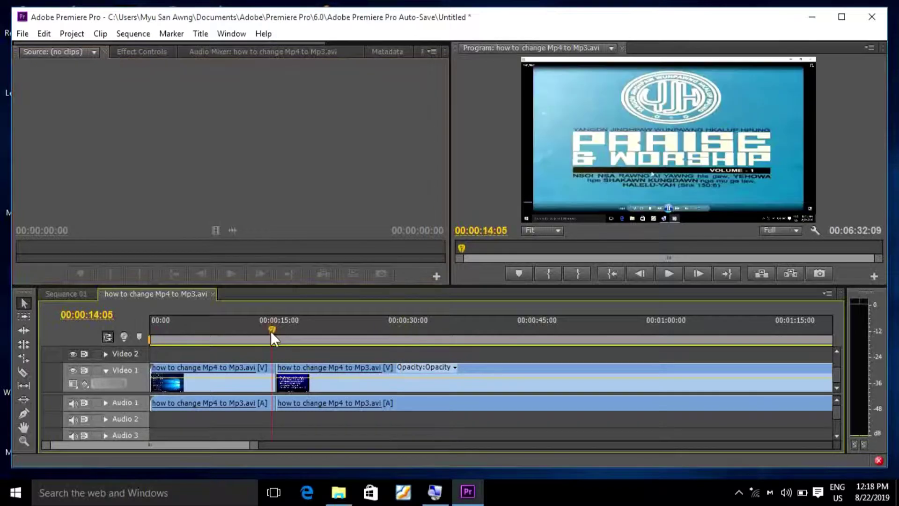
key("space")
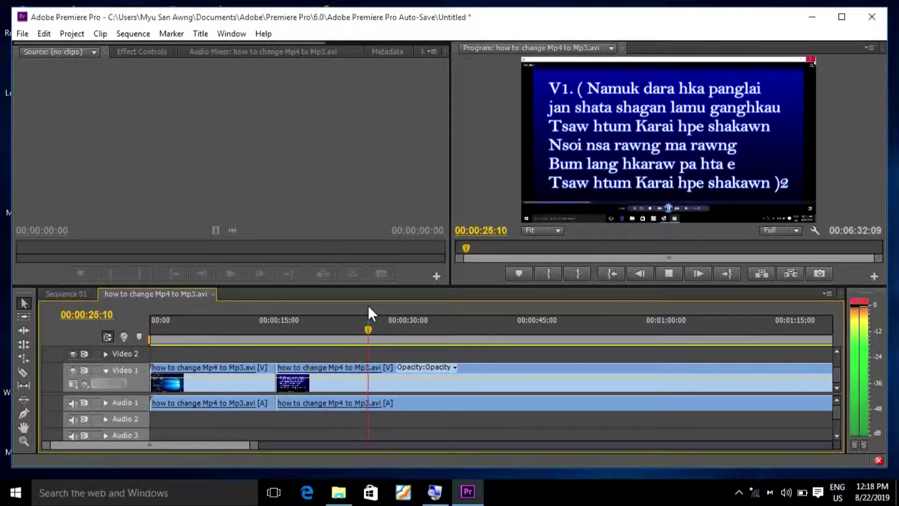
left_click(349, 330)
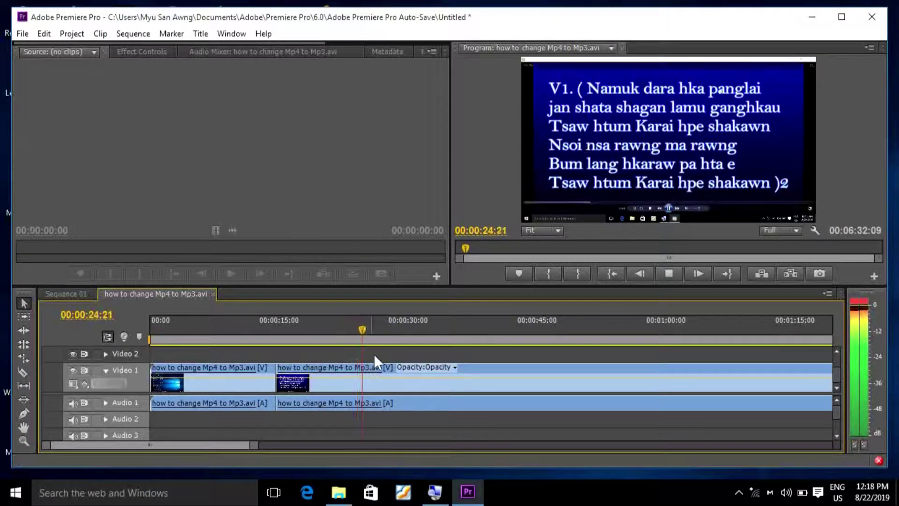
Find the end of the next unwanted part and split the video and audio clip at 00:00:30:03 with the Razor Tool.
left_click(395, 329)
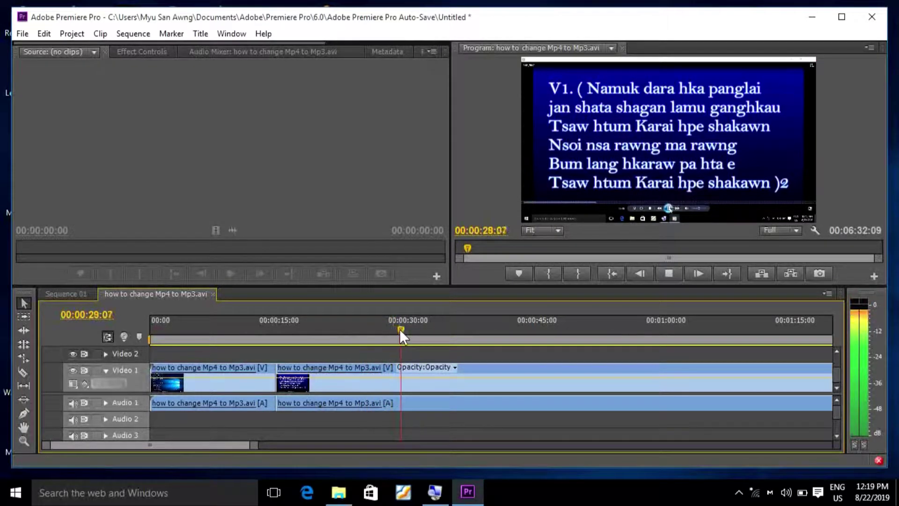
left_click(414, 330)
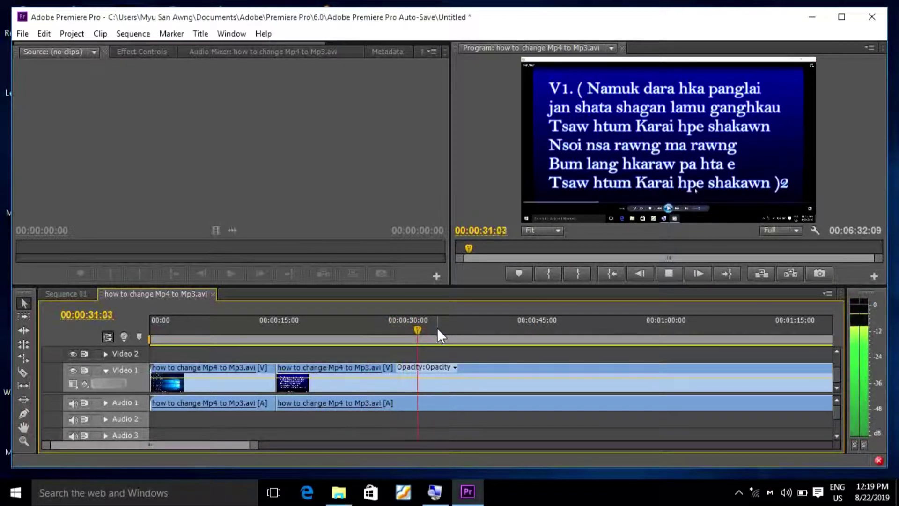
left_click(403, 336)
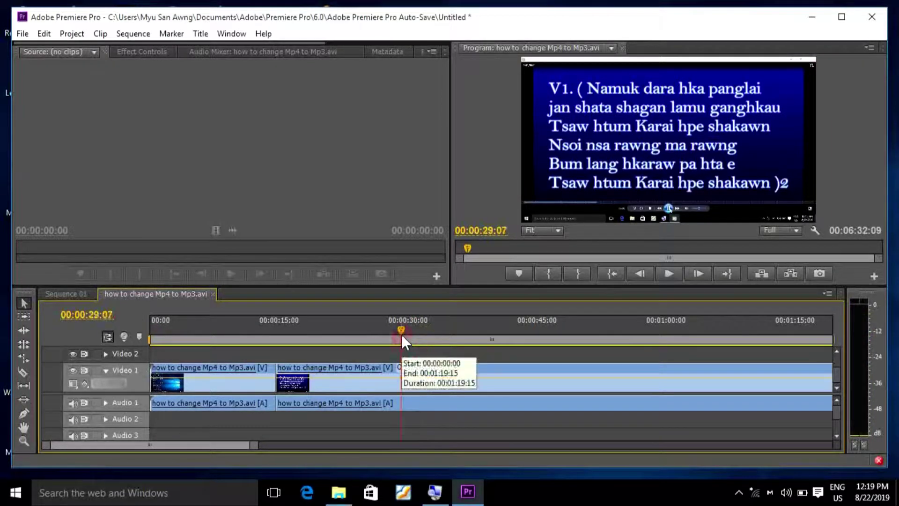
key("space")
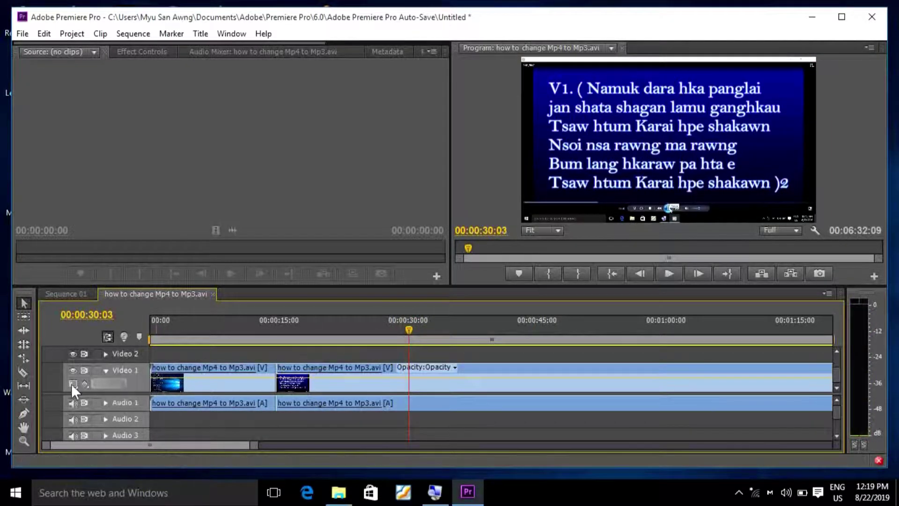
left_click(21, 371)
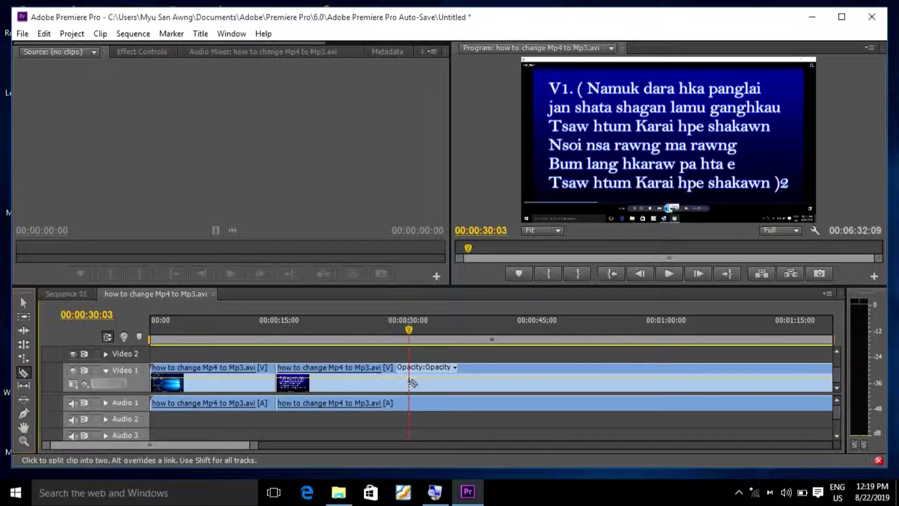
left_click(410, 382)
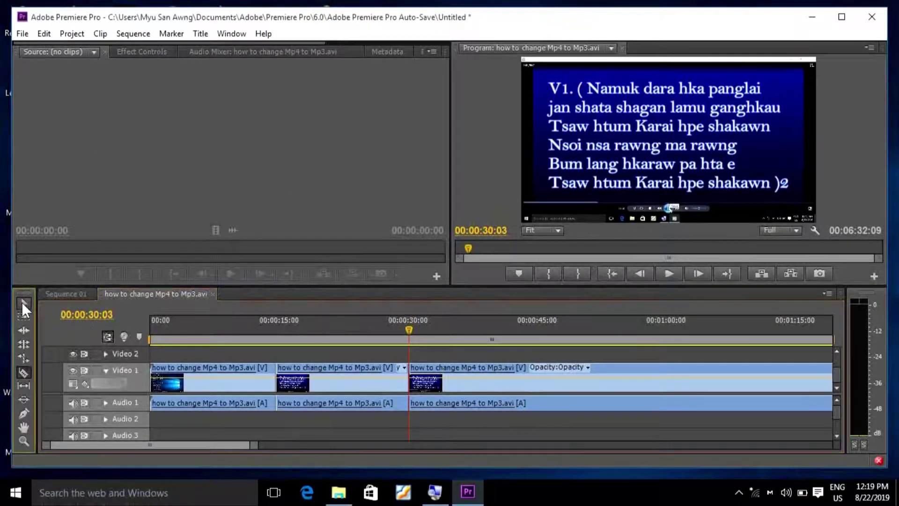
Clear the middle segment between the two cuts with the Selection tool active, leaving its gap on the tracks.
left_click(22, 302)
right_click(344, 389)
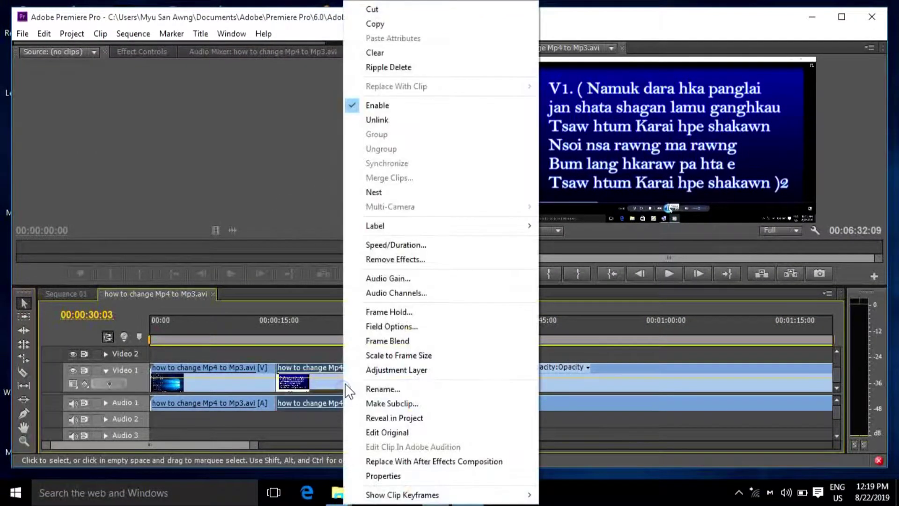
left_click(416, 52)
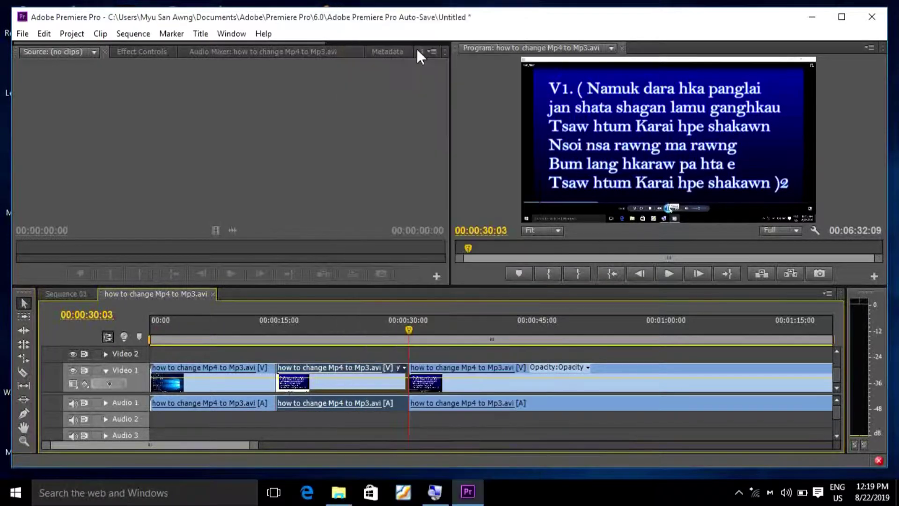
right_click(365, 370)
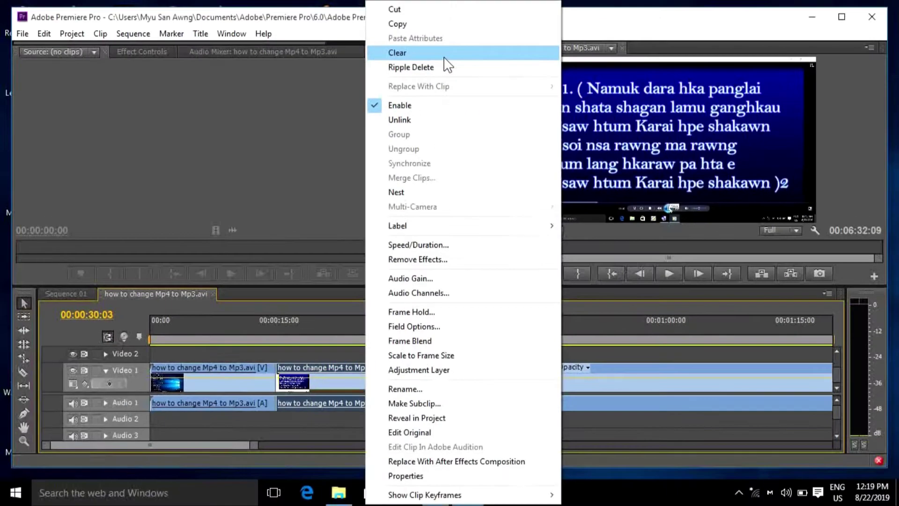
left_click(444, 56)
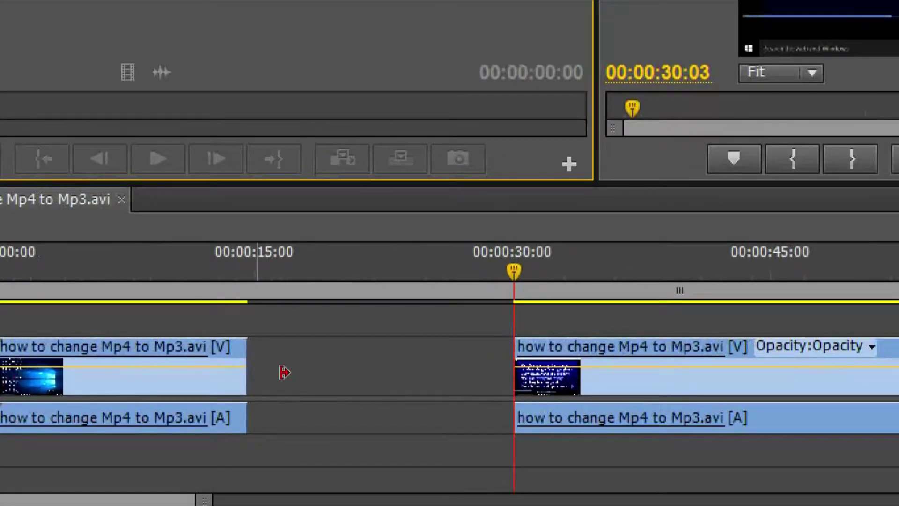
Play the sequence from 00:00:12:03 past the end of the first segment into the gap.
left_click(252, 340)
key("Up")
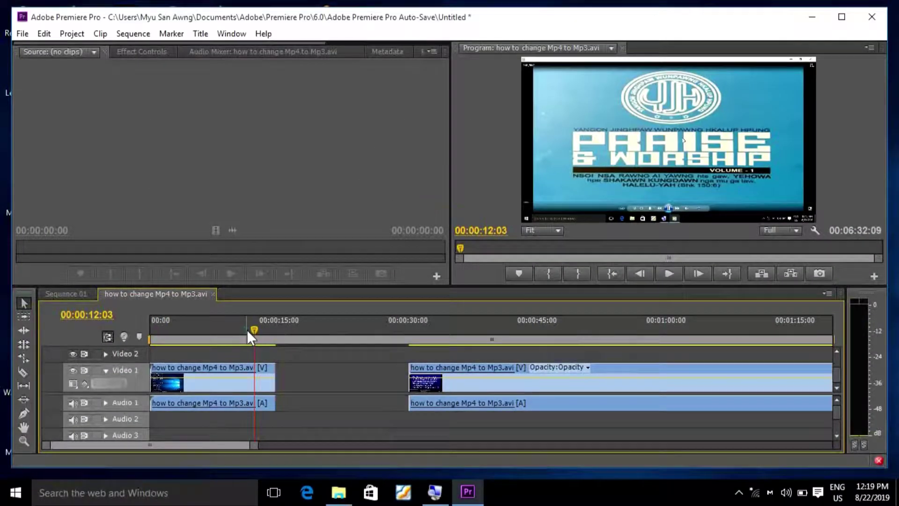
key("space")
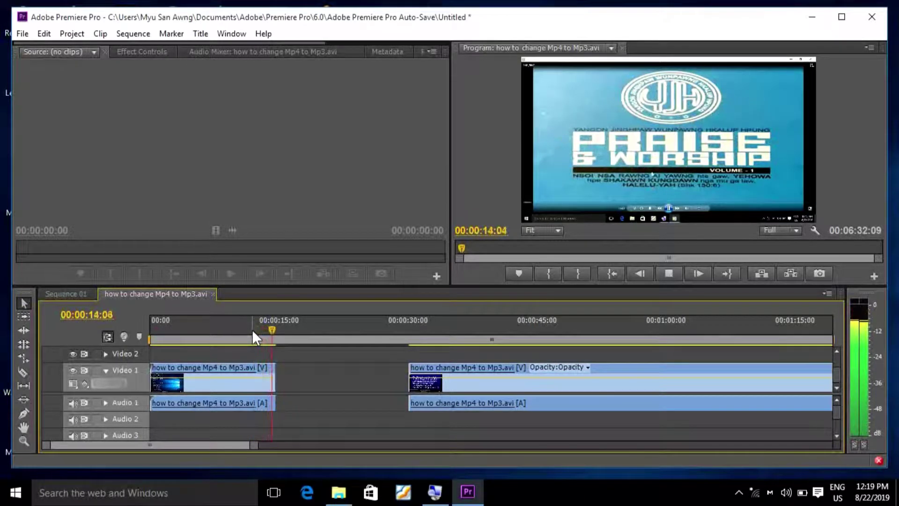
key("space")
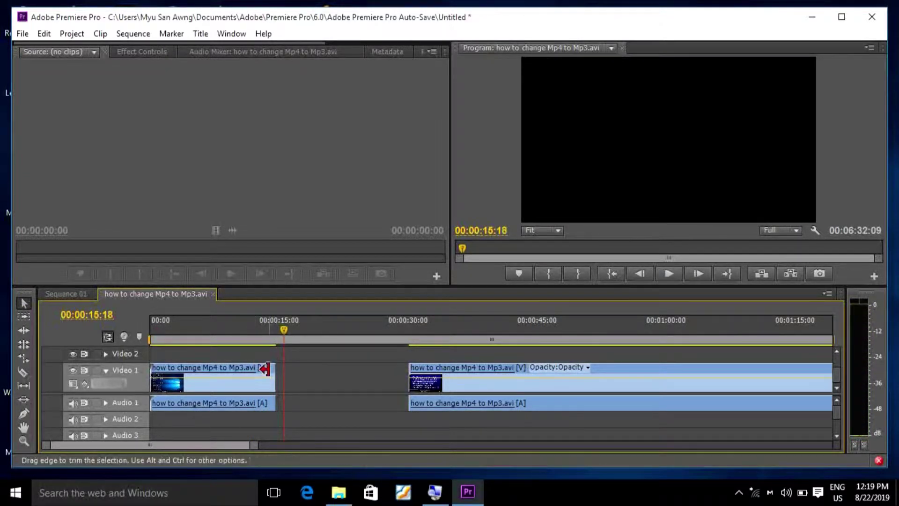
Extend the end of the first segment into the gap to about 00:00:20 and play the restored footage.
left_click(265, 372)
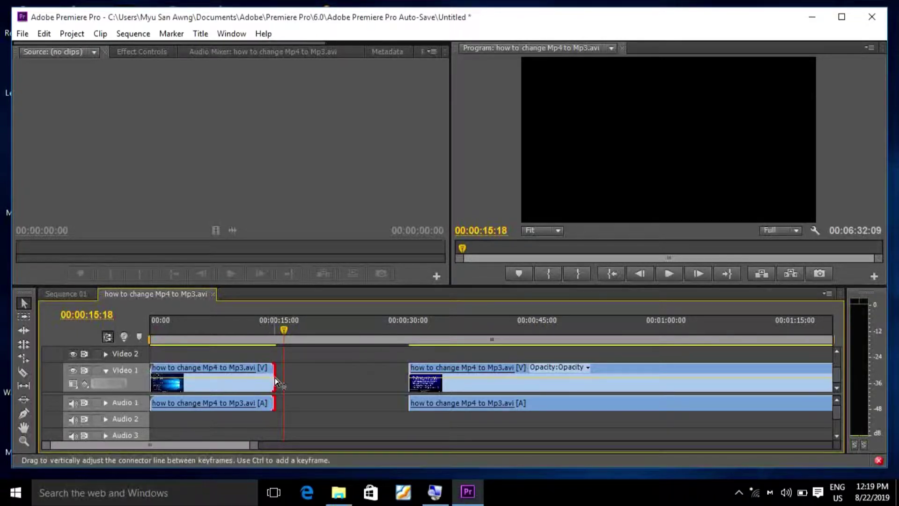
left_click_drag(268, 373, 322, 382)
key("space")
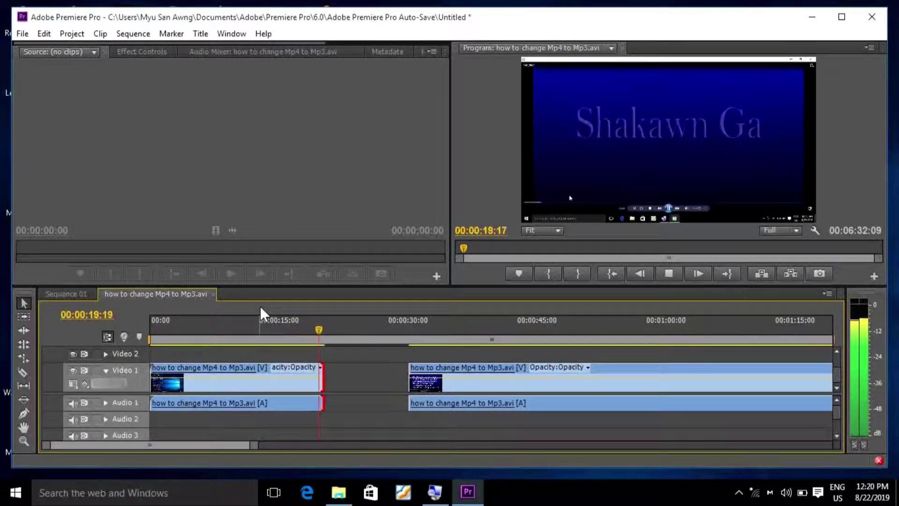
key("space")
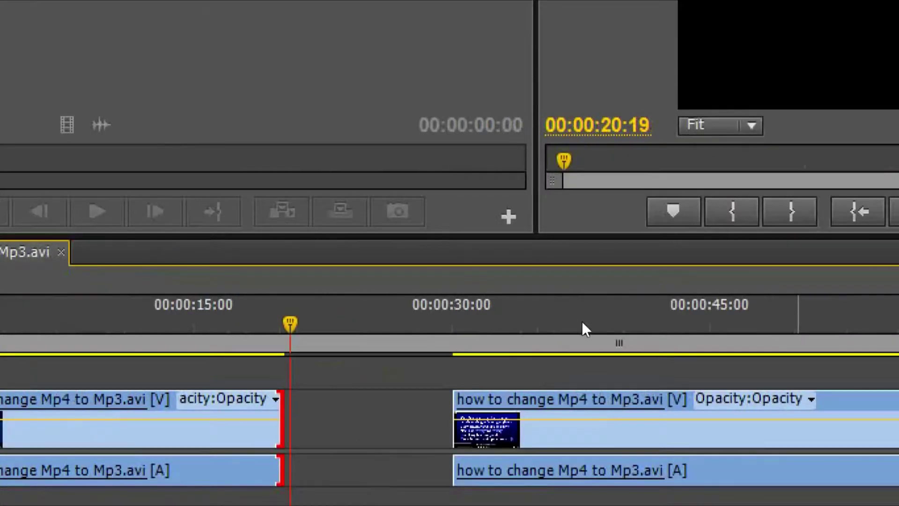
Place the playhead at 00:00:20:04 and move the remaining segment back against the first segment's end to close the gap.
left_click(321, 334)
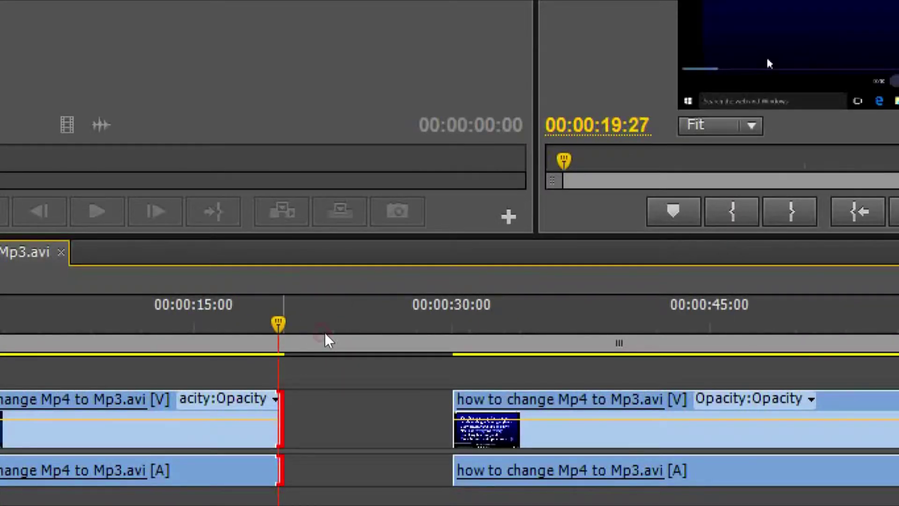
left_click_drag(319, 330, 323, 333)
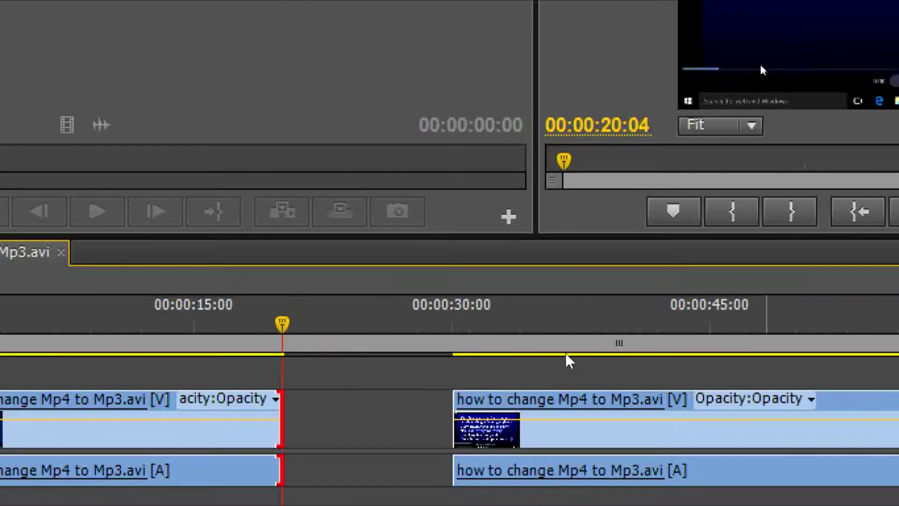
left_click_drag(623, 368, 529, 367)
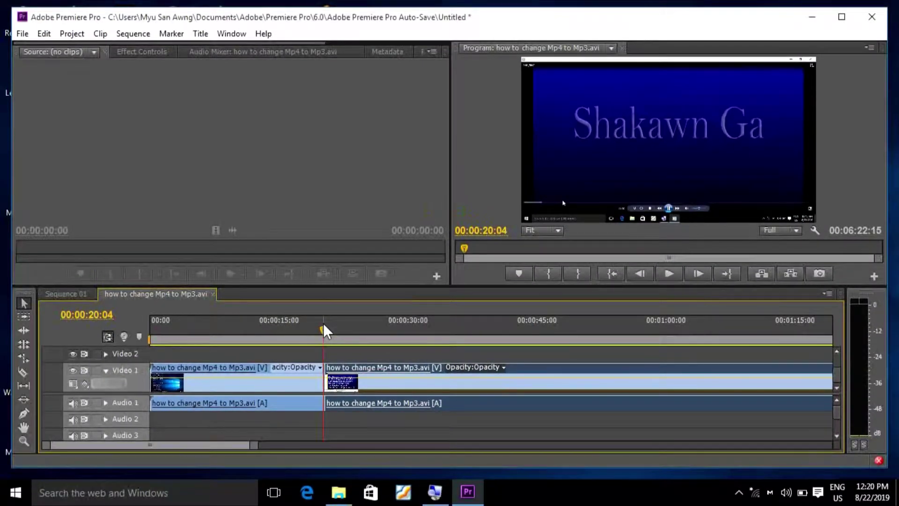
Play the sequence from 00:00:20:04 through to 00:01:55:24 to review the footage and find the next part to cut.
key("space")
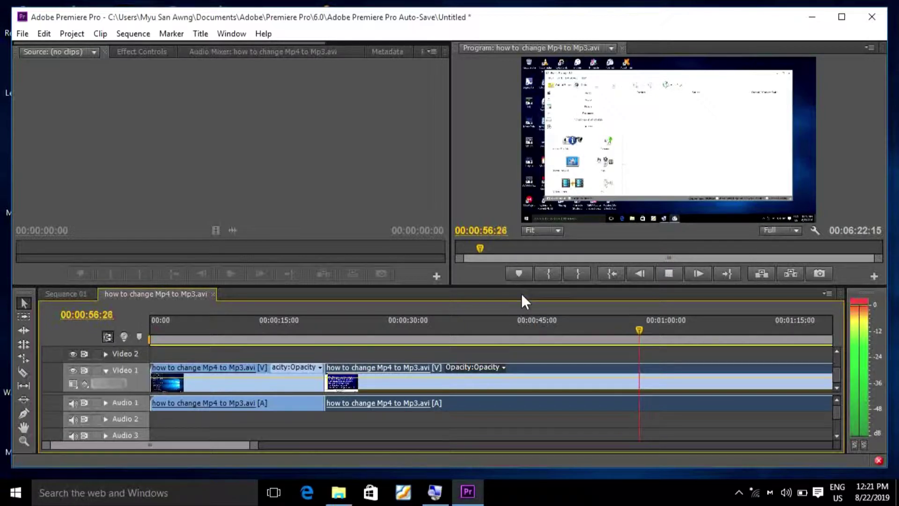
key("space")
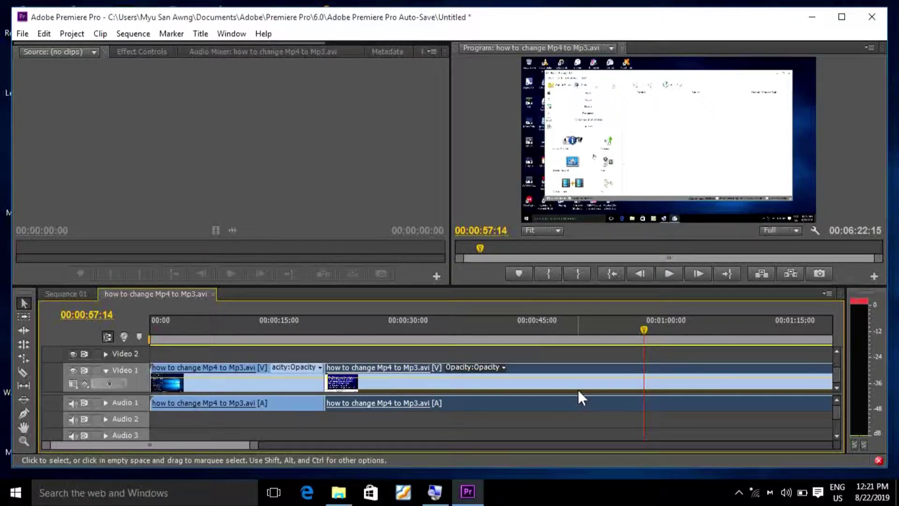
scroll(578, 389, "down", 3)
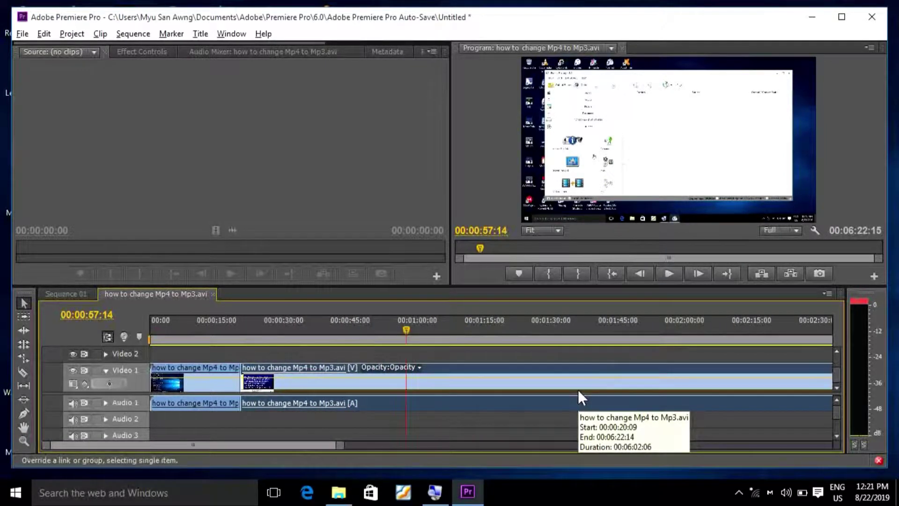
scroll(579, 392, "down", 3)
key("minus")
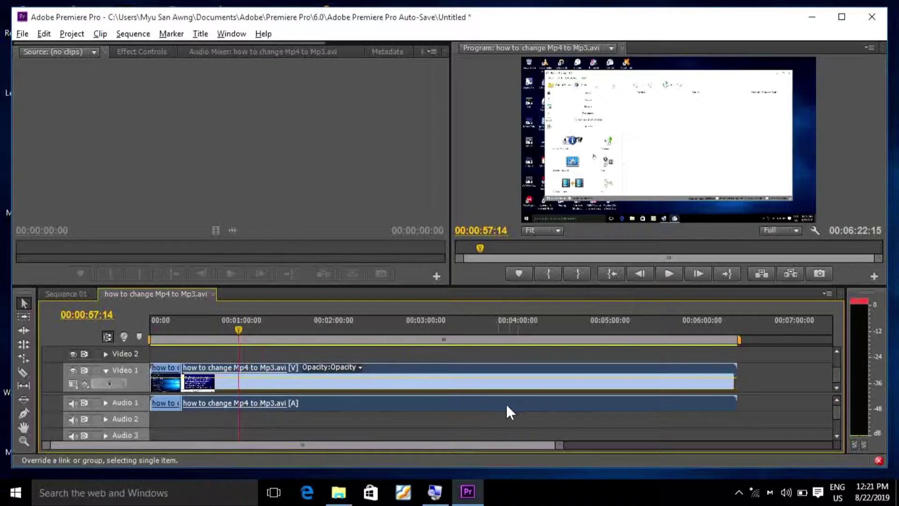
key("alt+space")
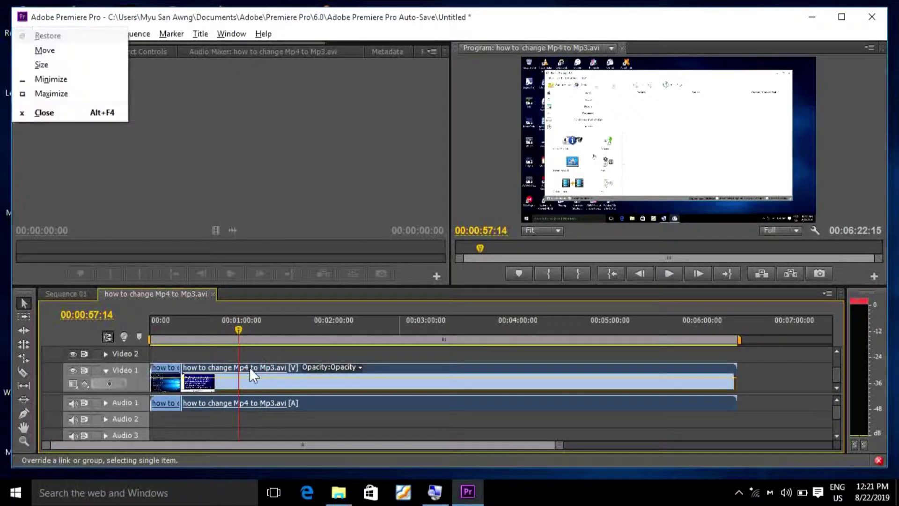
left_click(238, 336)
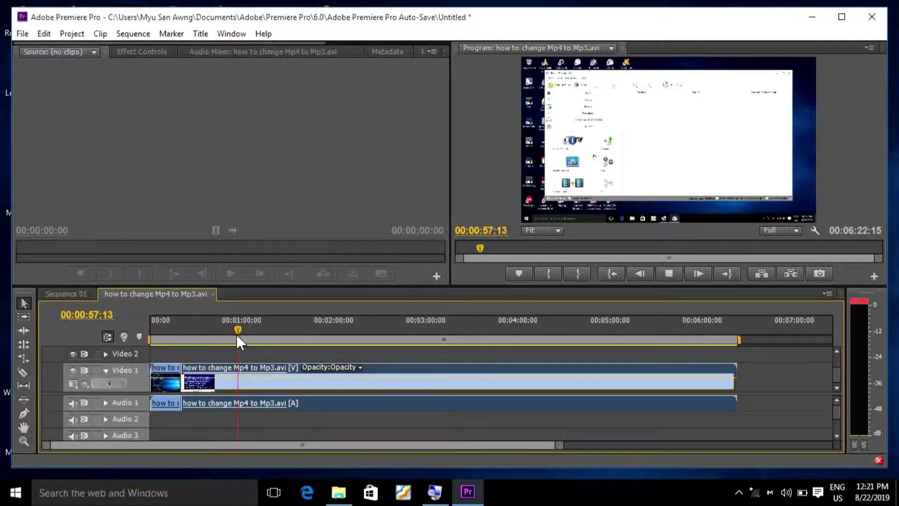
key("space")
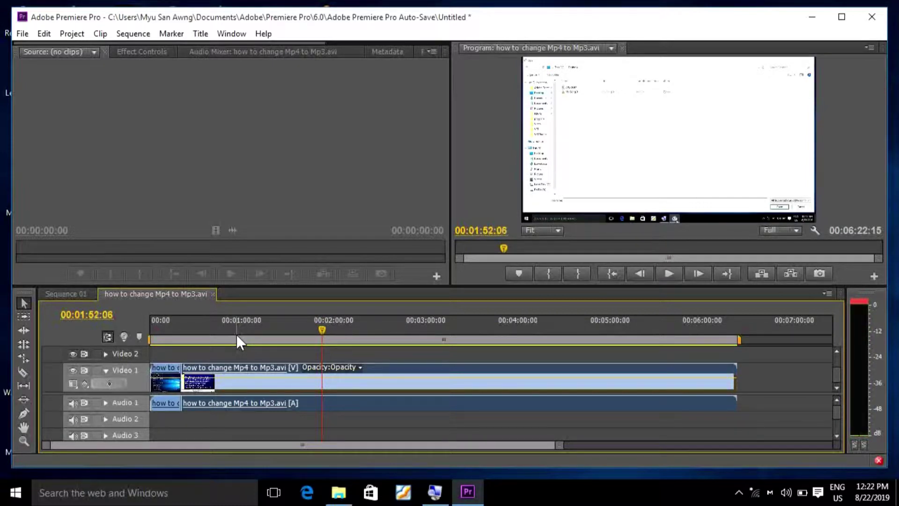
key("space")
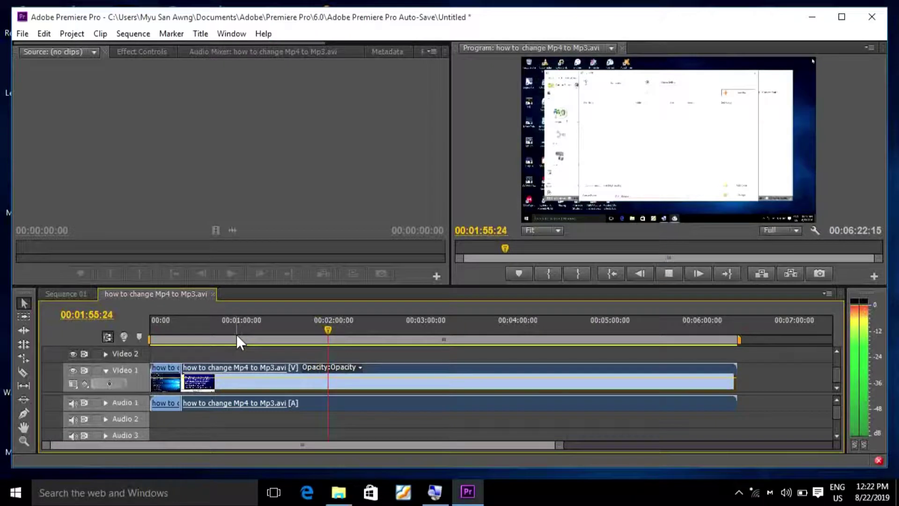
Go back to 00:01:49:12 and split the video and audio clip there with the Razor Tool.
left_click(305, 325)
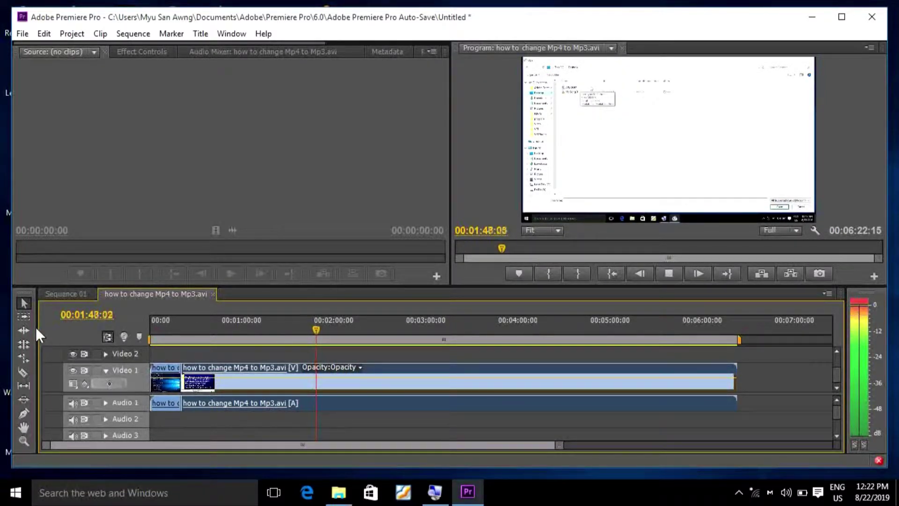
key("space")
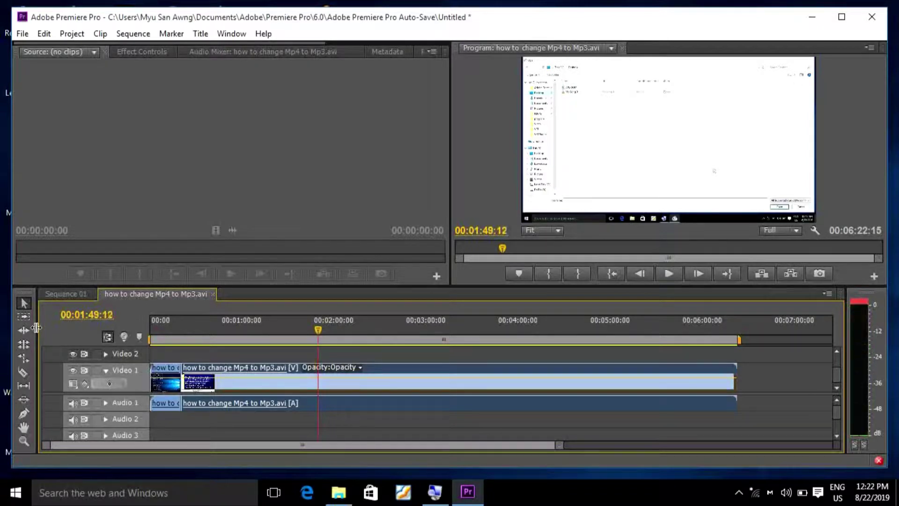
left_click(19, 372)
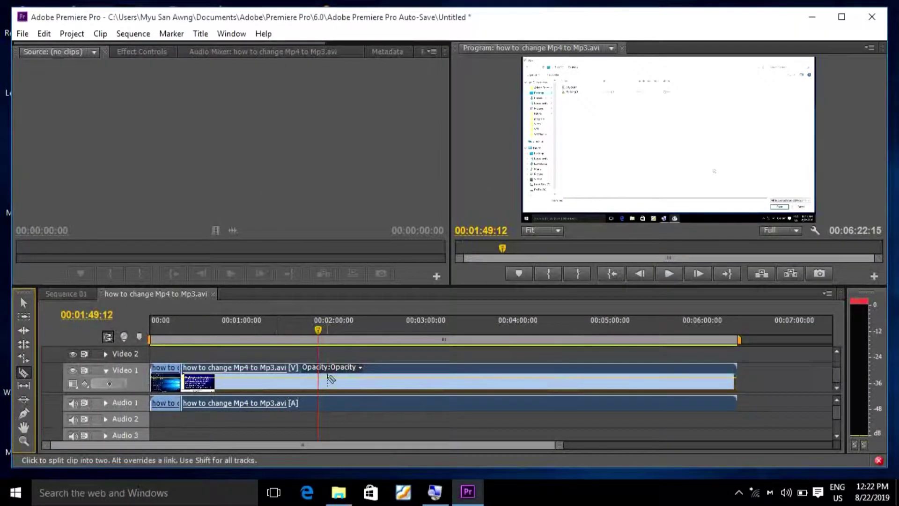
left_click(321, 378)
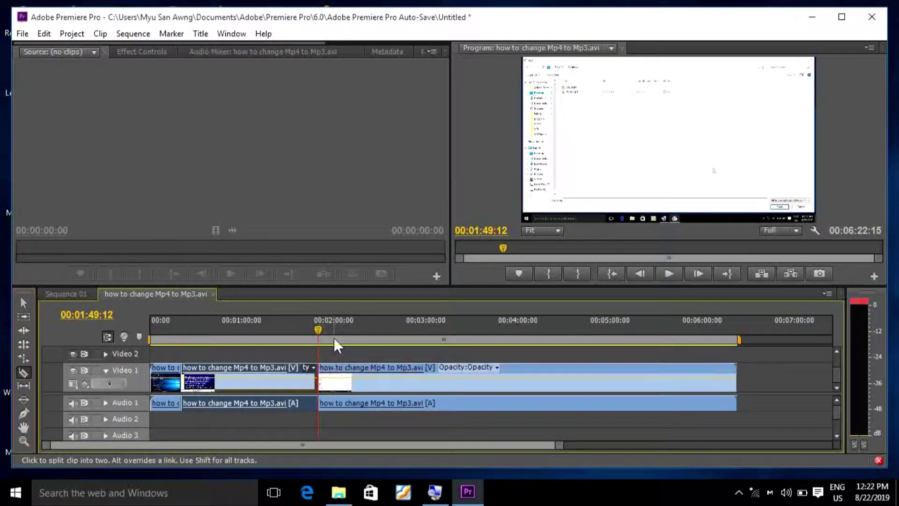
Play on from the split to 00:01:57:04 and split the video and audio clip there with the Razor Tool.
key("space")
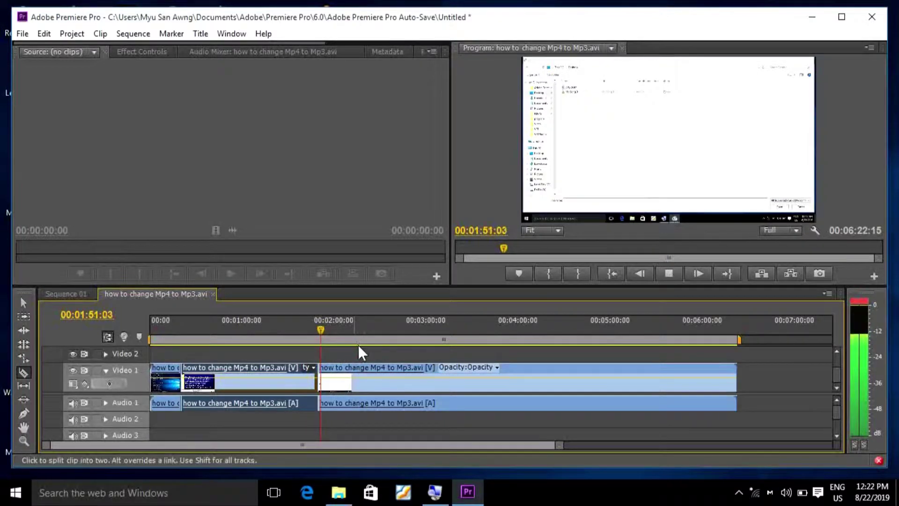
scroll(351, 356, "up", 2)
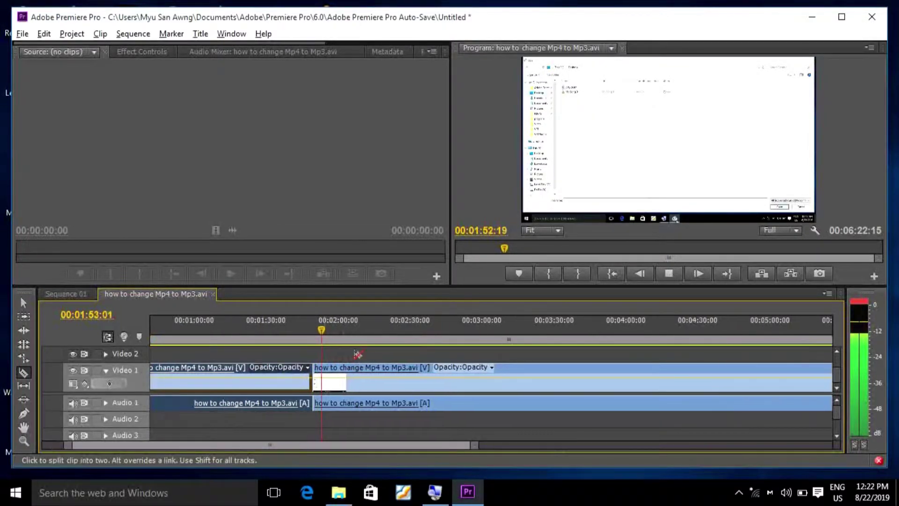
scroll(356, 360, "up", 4)
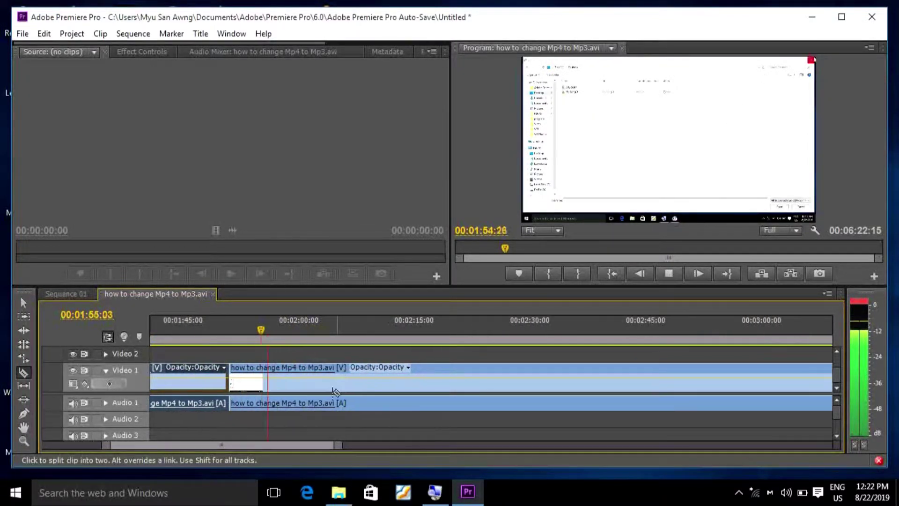
key("space")
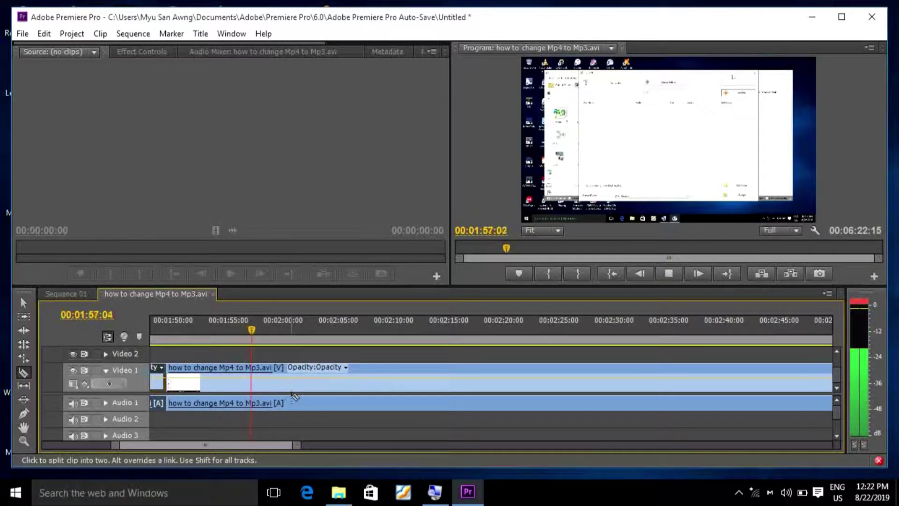
left_click(253, 375)
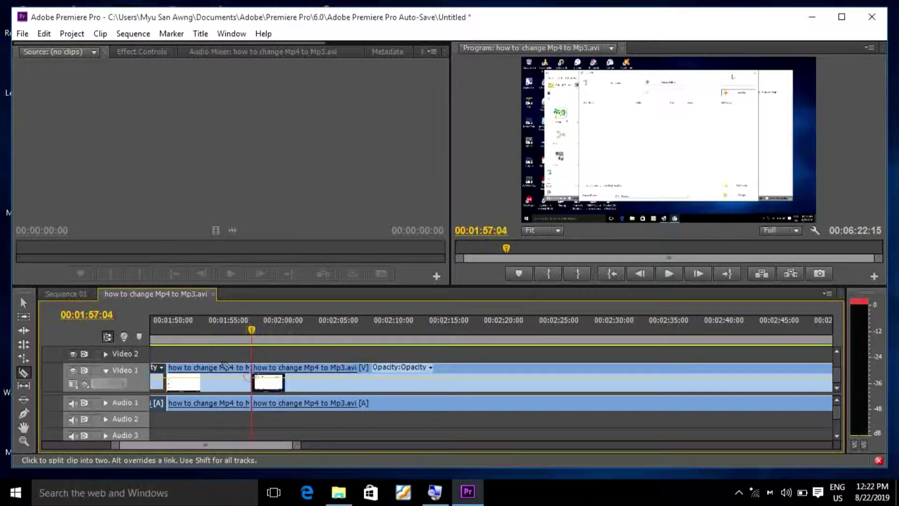
Ripple delete the short segment between the cuts at 00:01:49:12 and 00:01:57:04.
left_click(23, 303)
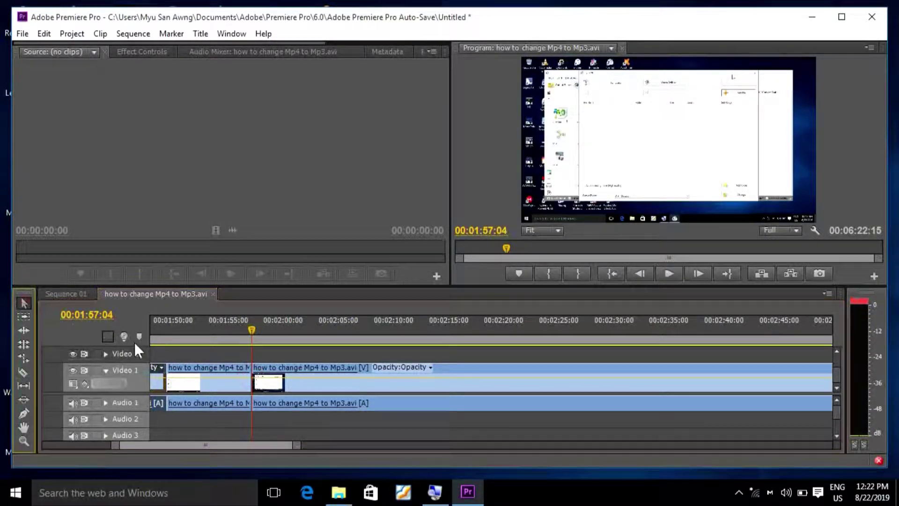
right_click(205, 374)
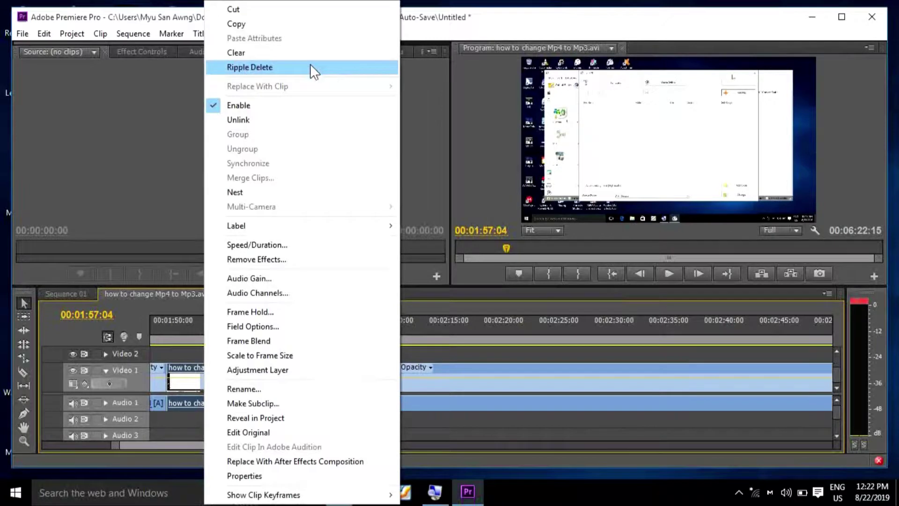
left_click(310, 65)
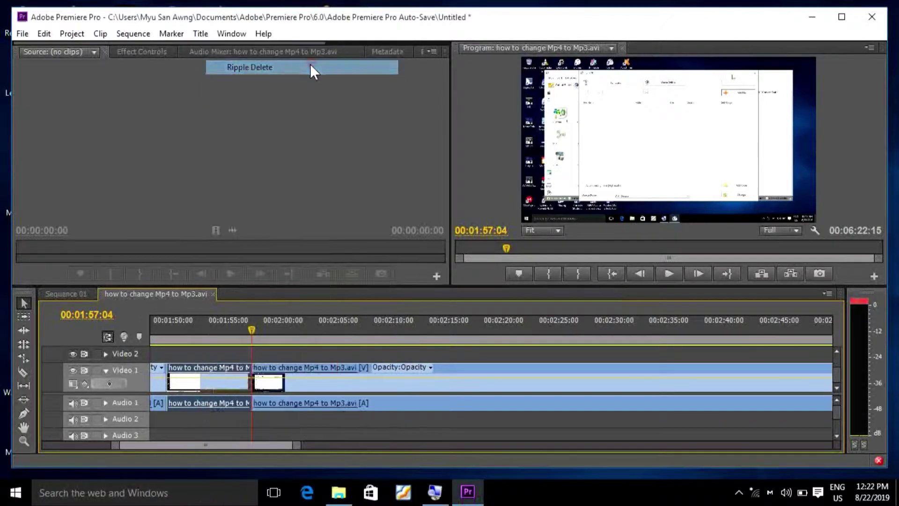
Review the footage from 00:01:48:23 for the next part to cut, and split the clip at 00:02:02:29 with the Razor Tool.
left_click(161, 328)
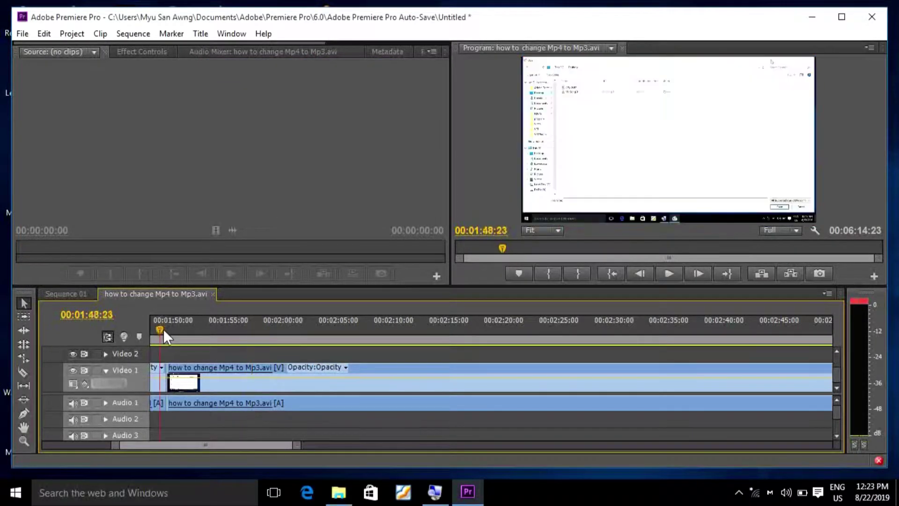
key("space")
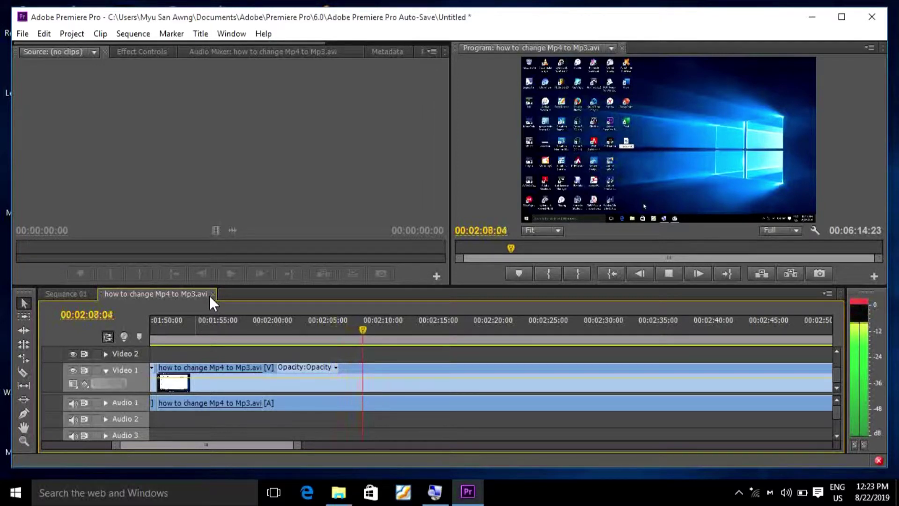
left_click(278, 330)
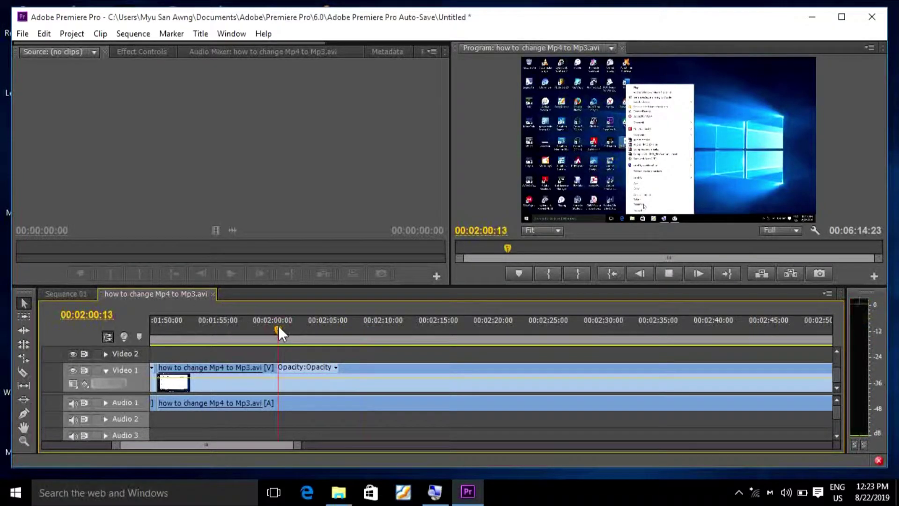
key("space")
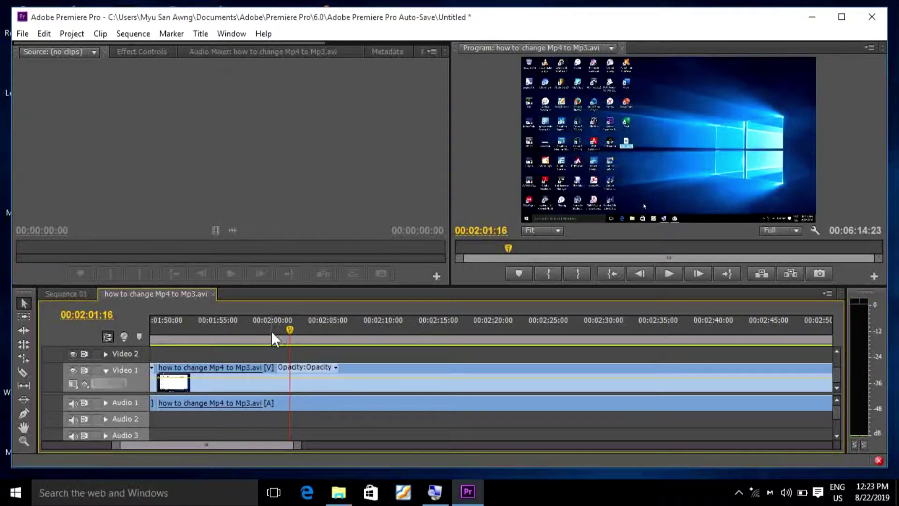
left_click(261, 328)
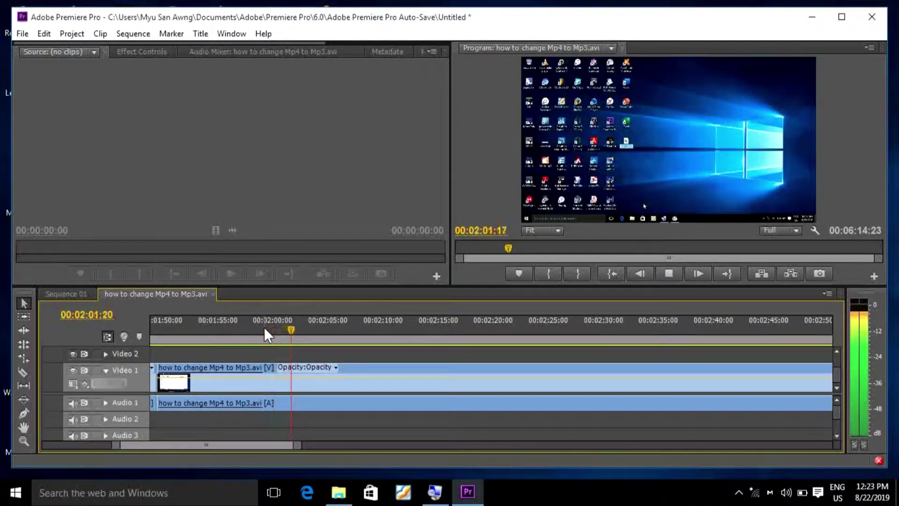
key("space")
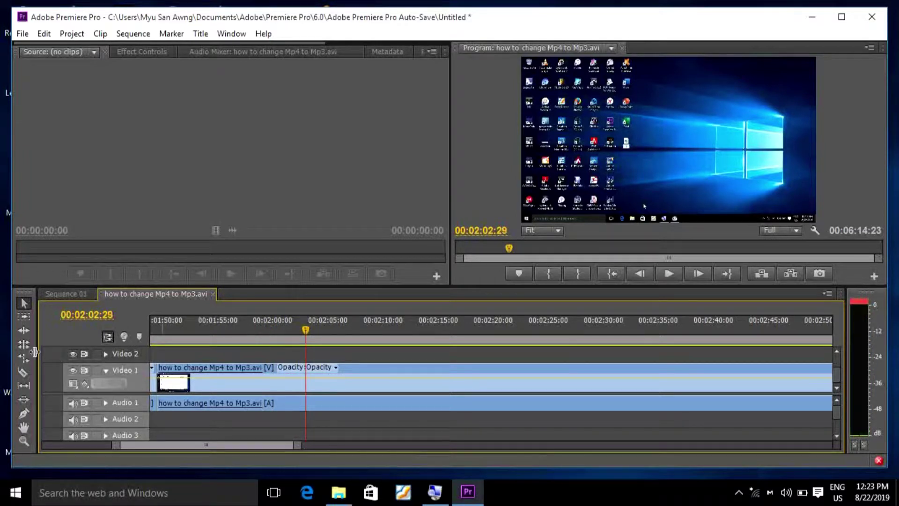
left_click(24, 373)
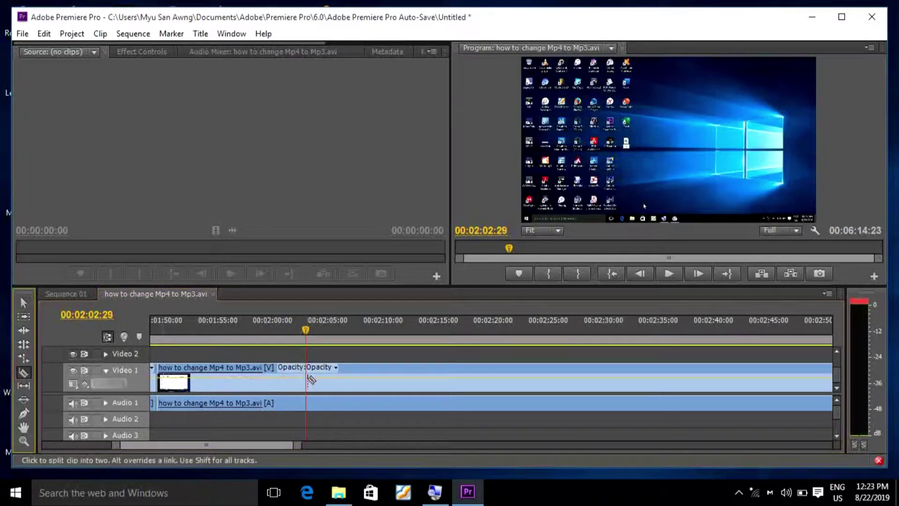
left_click(307, 377)
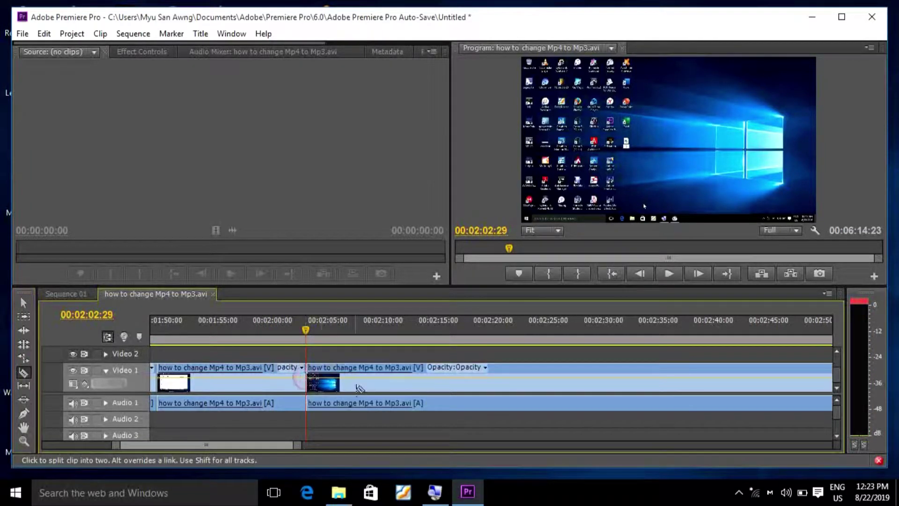
Play on from the cut at 00:02:02:29 and split the clip again at 00:02:08:12.
scroll(359, 383, "up", 5)
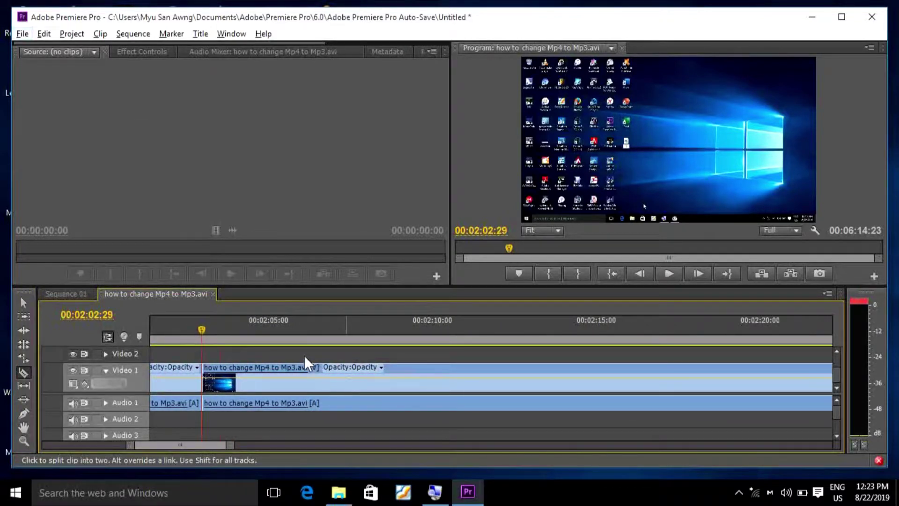
key("alt+space")
left_click(210, 330)
left_click(201, 330)
key("space")
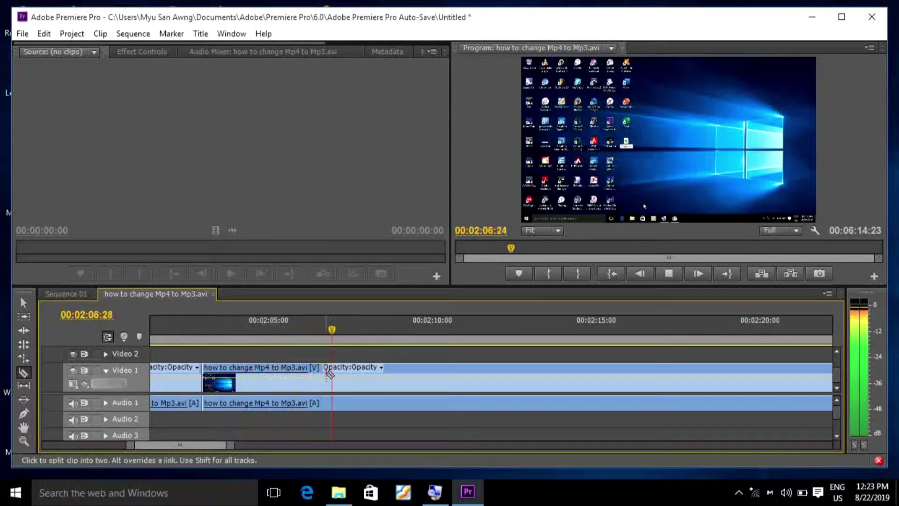
key("space")
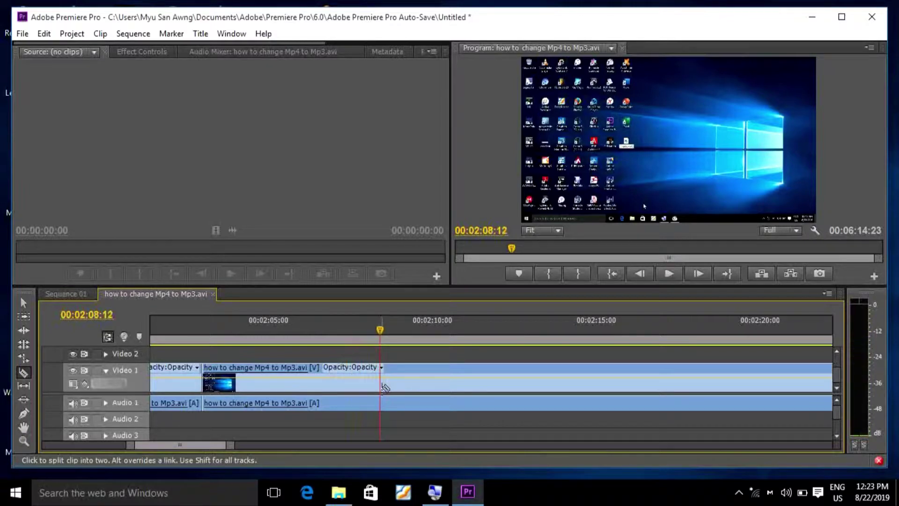
left_click(380, 379)
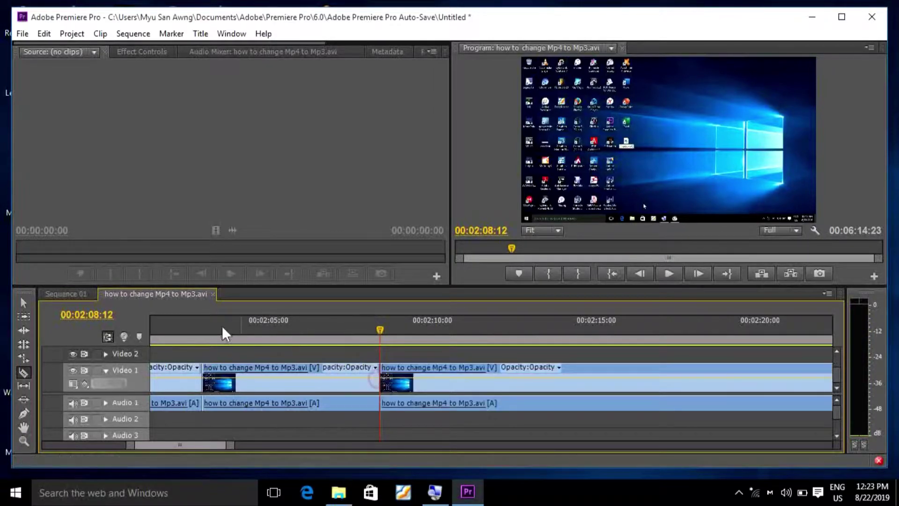
Ripple delete the segment between the cuts at 00:02:02:29 and 00:02:08:12.
left_click(23, 304)
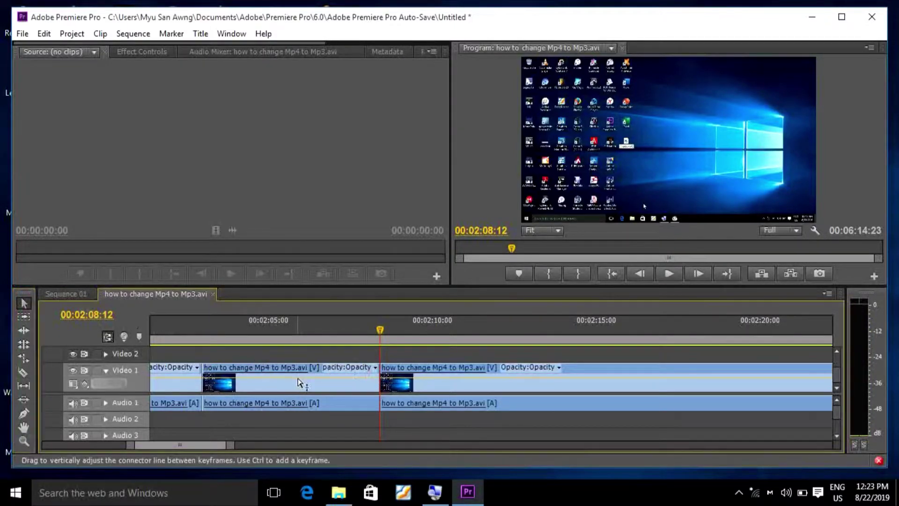
right_click(299, 380)
left_click(361, 68)
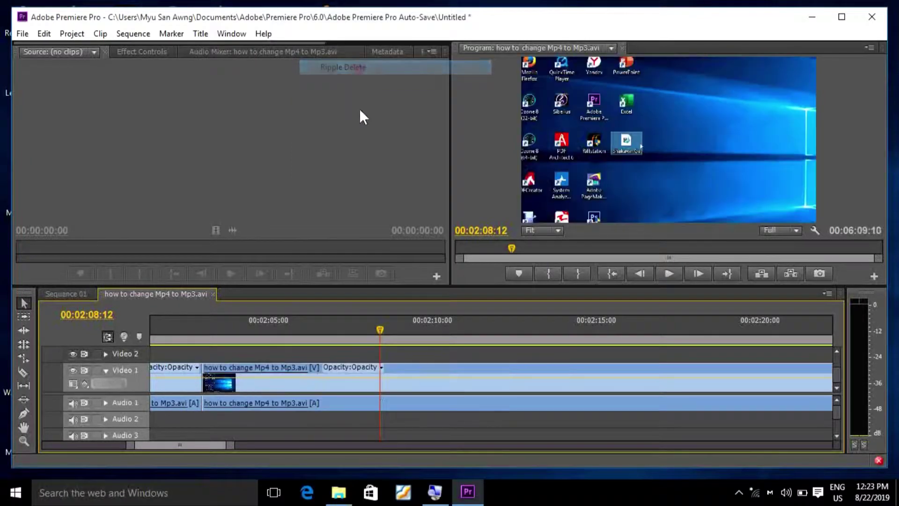
Play the sequence from just before the join at 00:02:02:29 to check the cut and review the footage that follows.
left_click(196, 326)
key("space")
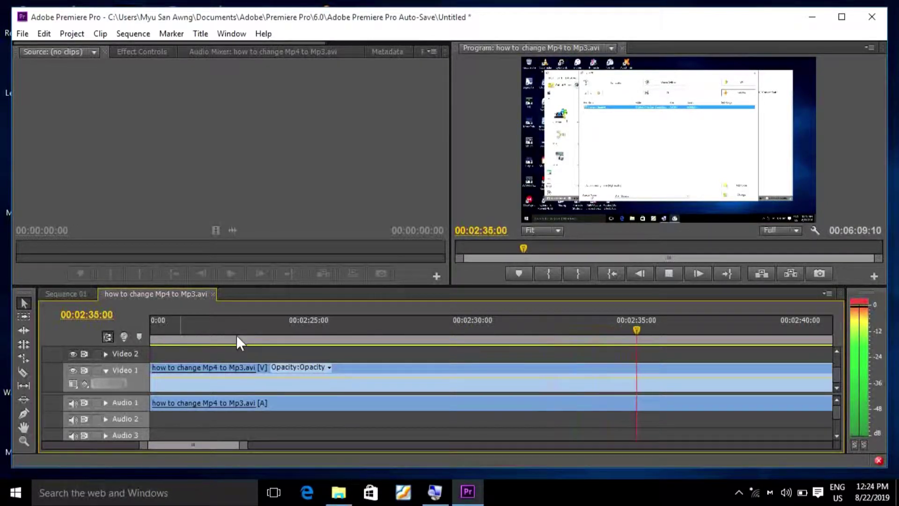
key("minus")
key("minus")
key("minus")
key("minus")
key("minus")
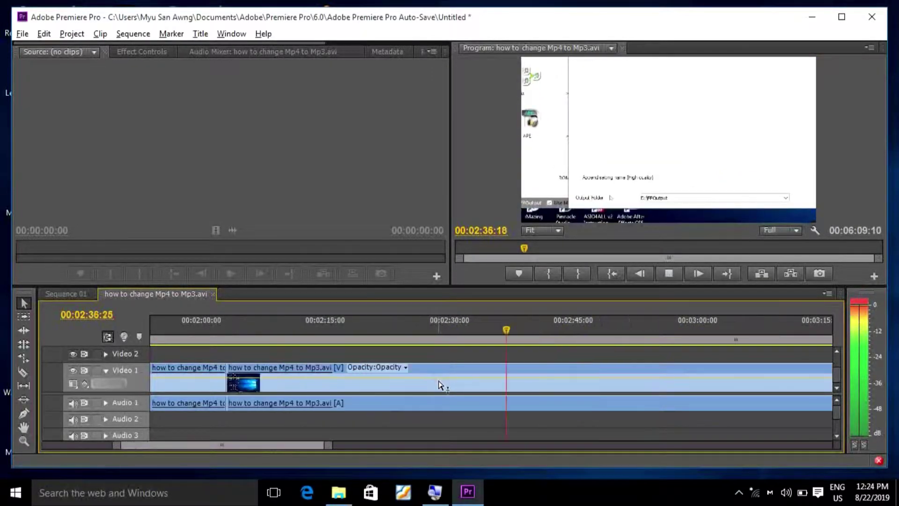
key("minus")
key("minus")
key("minus")
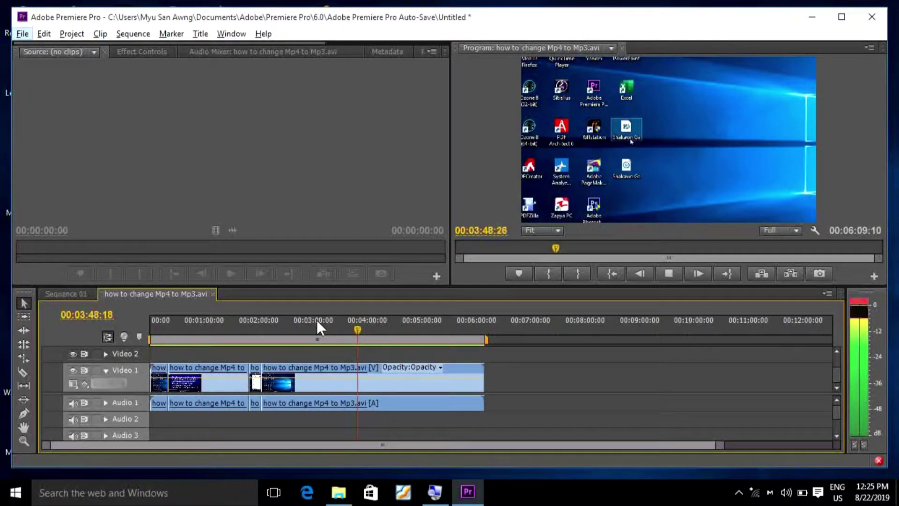
Continue reviewing the footage from about 00:03:54 and stop playback at 00:04:14:24.
key("alt+space")
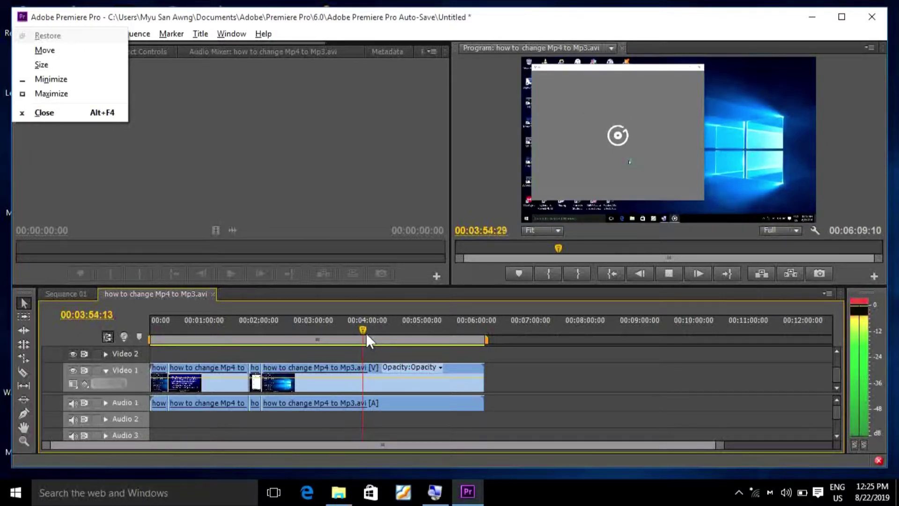
left_click(366, 333)
key("space")
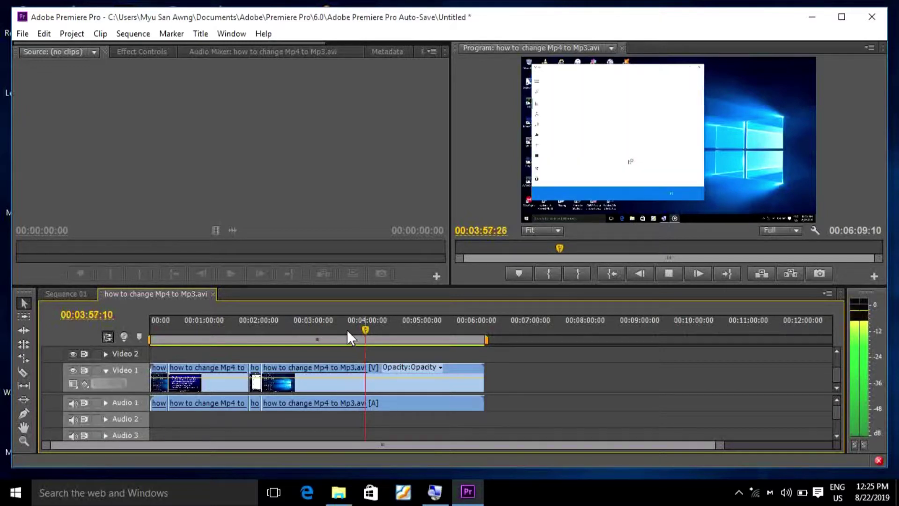
key("equal")
key("equal")
key("equal")
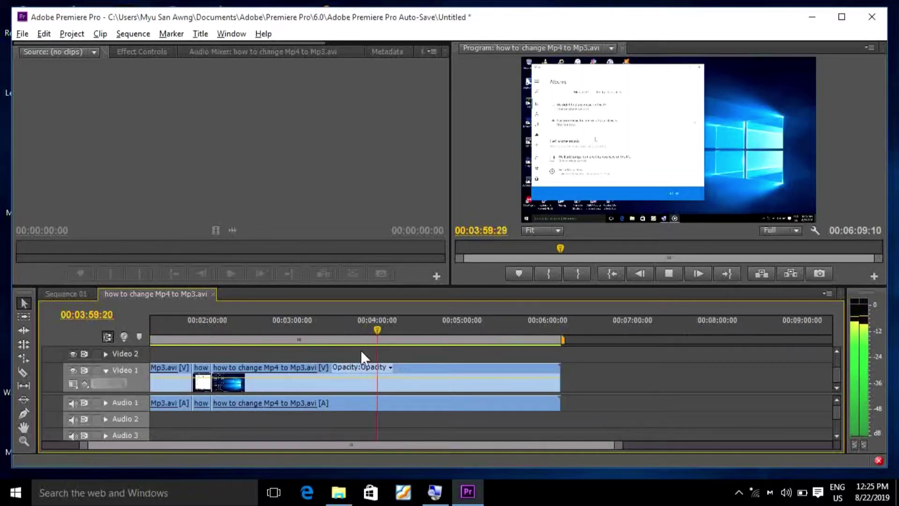
key("equal")
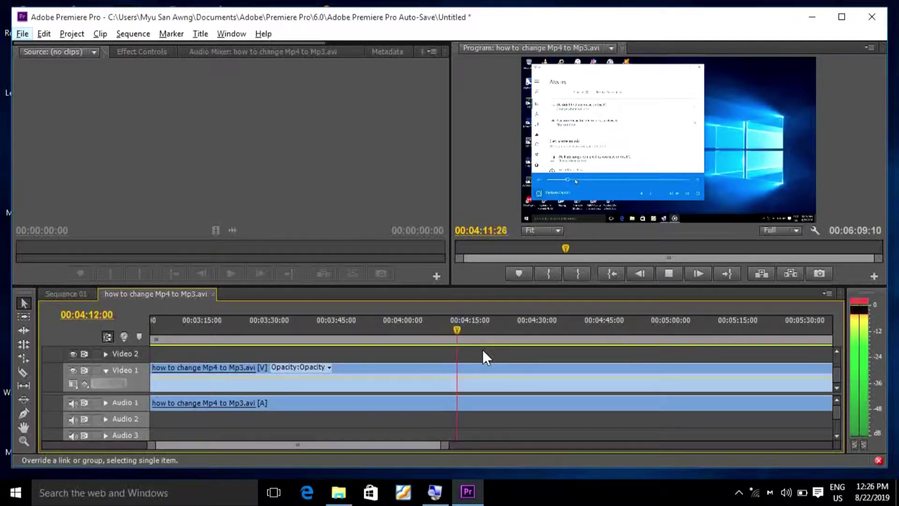
key("alt+space")
key("Escape")
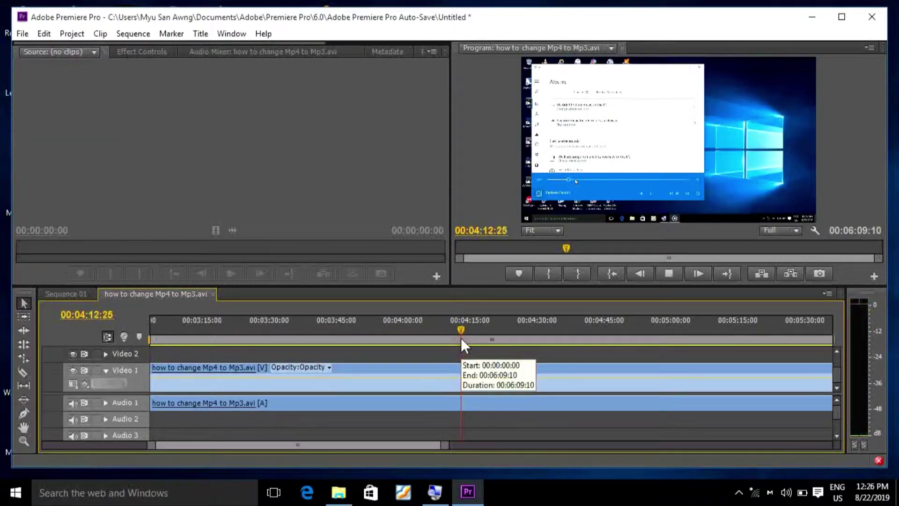
key("space")
Advance the playhead to 00:04:17:21 and split the video and audio clip there with the Razor Tool.
left_click(24, 372)
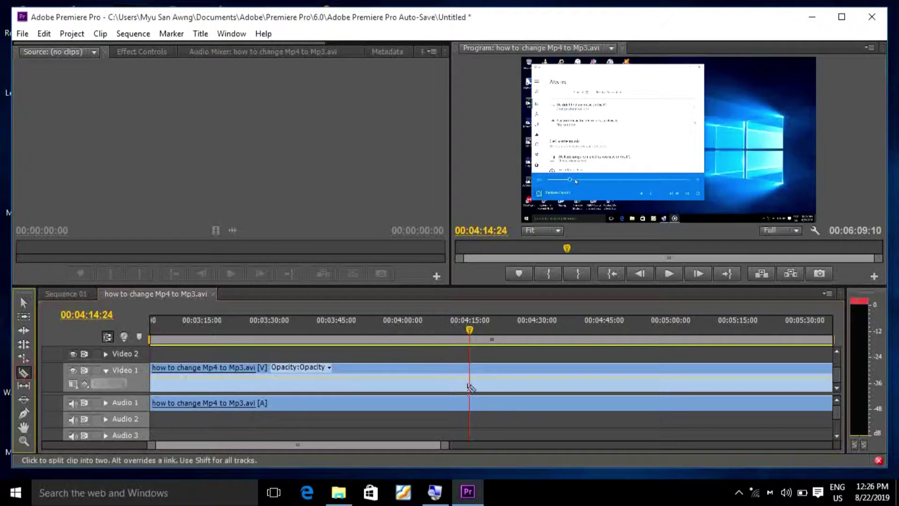
key("space")
key("space")
key("space")
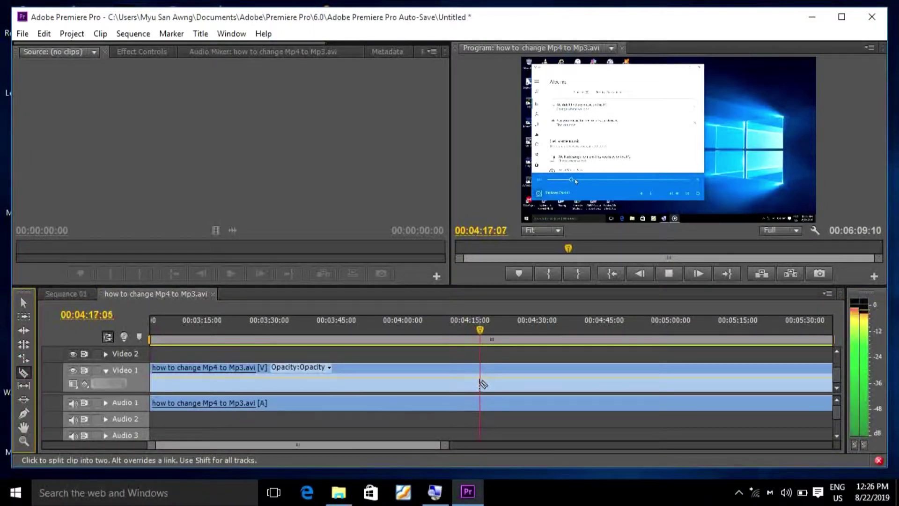
key("space")
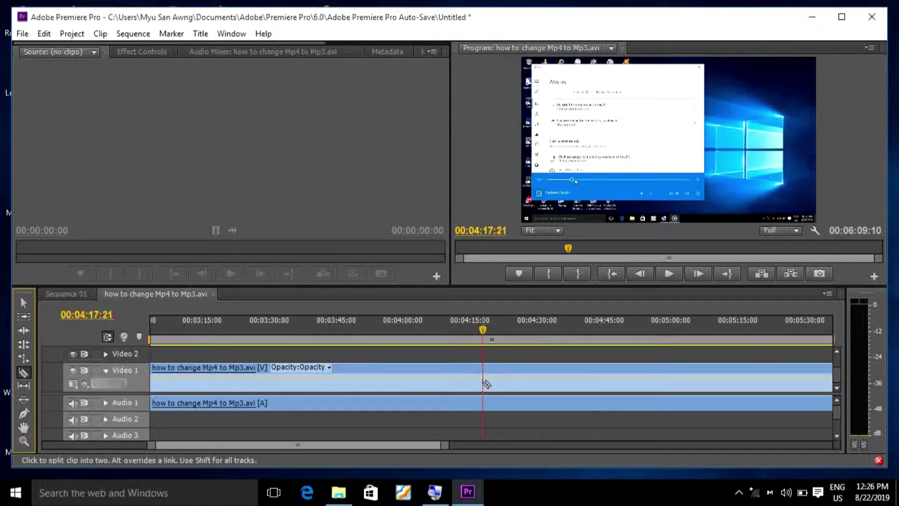
left_click(487, 383)
Play the footage after the cut at 00:04:17:21, set the playhead to 00:04:20:26 and split the video and audio clip there with the Razor Tool.
key("space")
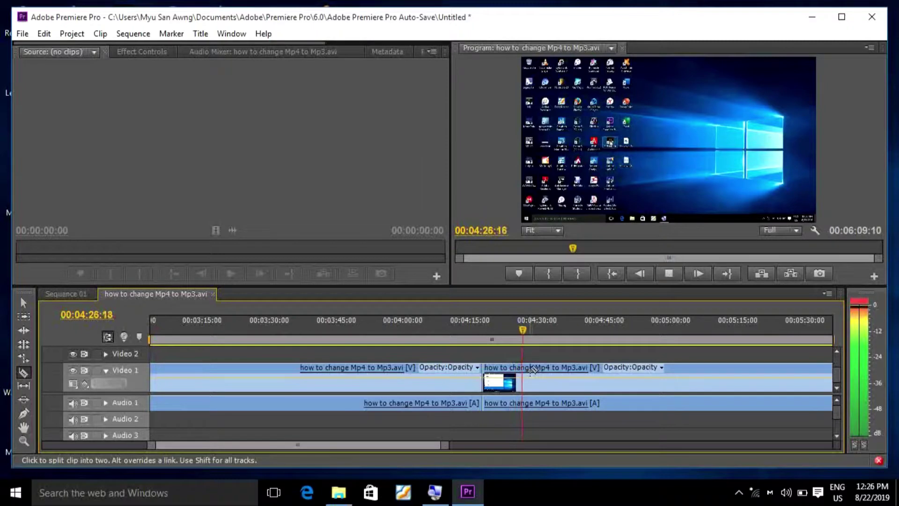
left_click(505, 329)
key("space")
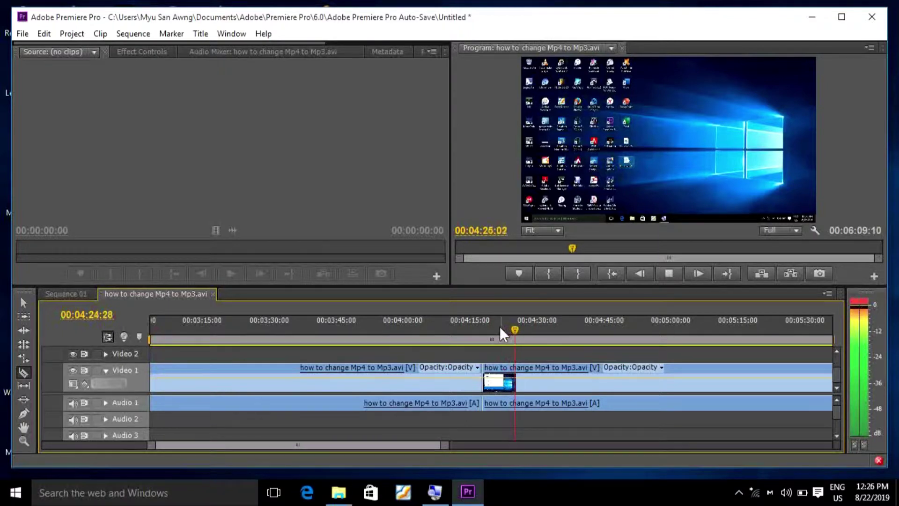
left_click(497, 330)
left_click(486, 333)
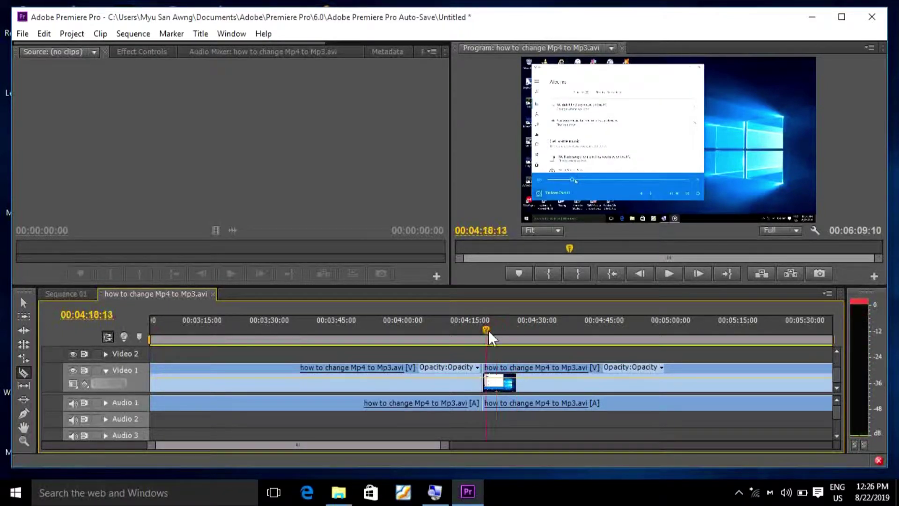
key("space")
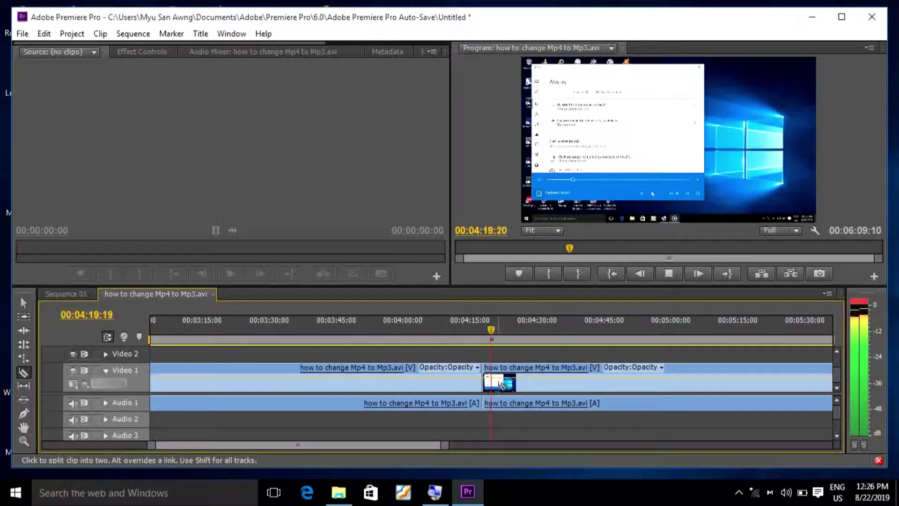
key("space")
left_click(498, 389)
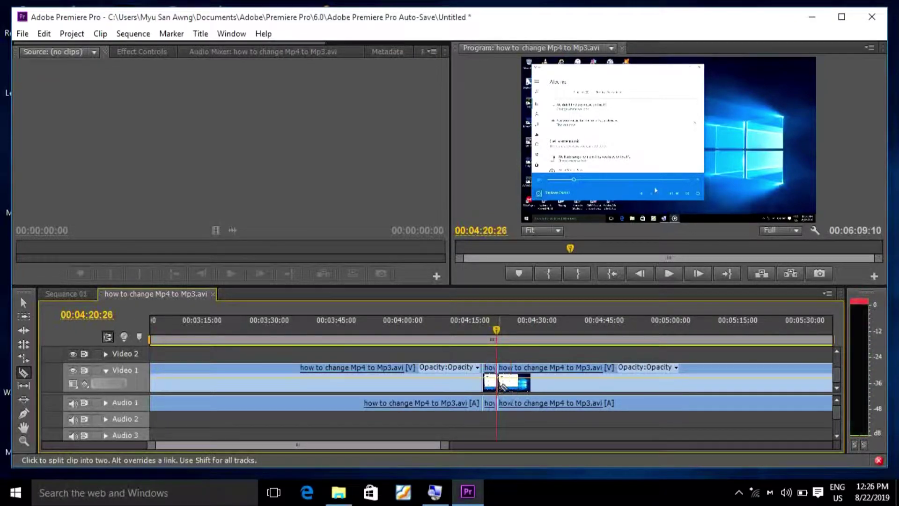
Ripple delete the segment between the cuts at 00:04:17:21 and 00:04:20:26.
key("super")
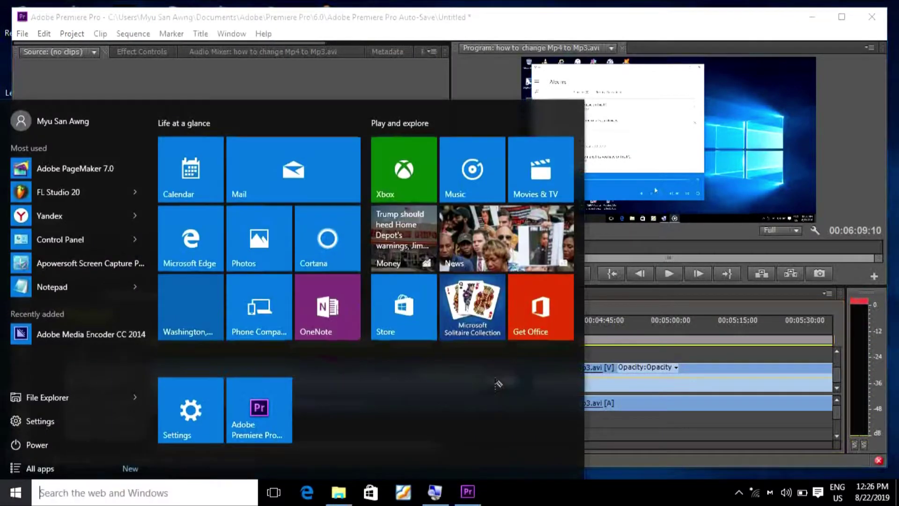
key("super")
key("=")
key("=")
key("=")
key("=")
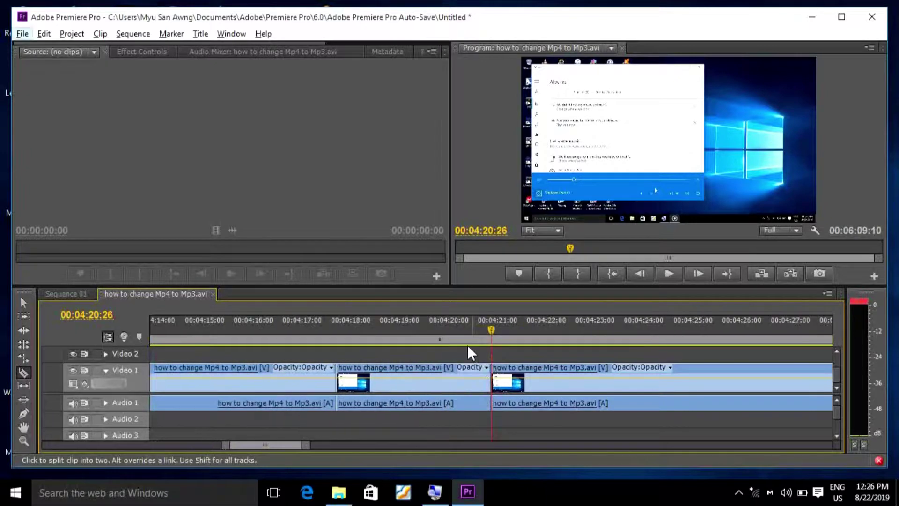
left_click(23, 303)
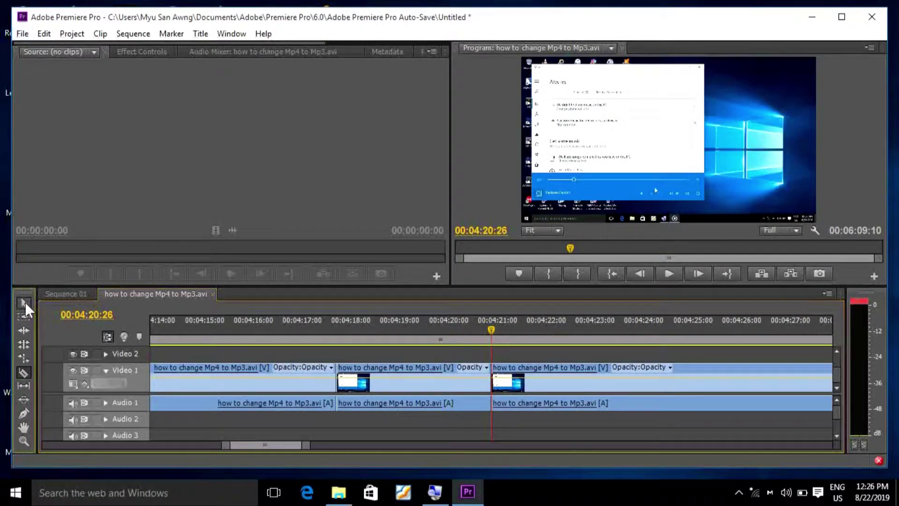
right_click(440, 372)
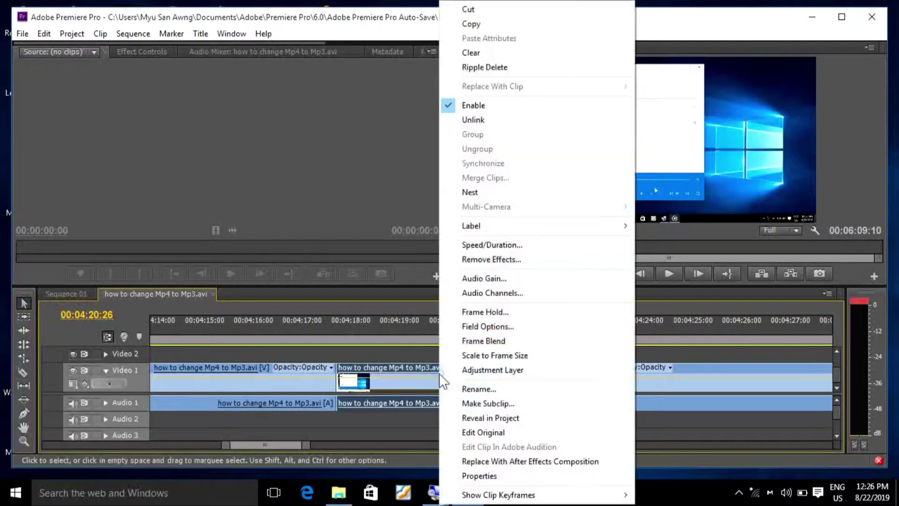
left_click(506, 68)
Play the sequence through the join at 00:04:17:21, stop at 00:04:30:09 and split the clip there with the Razor Tool.
left_click(328, 334)
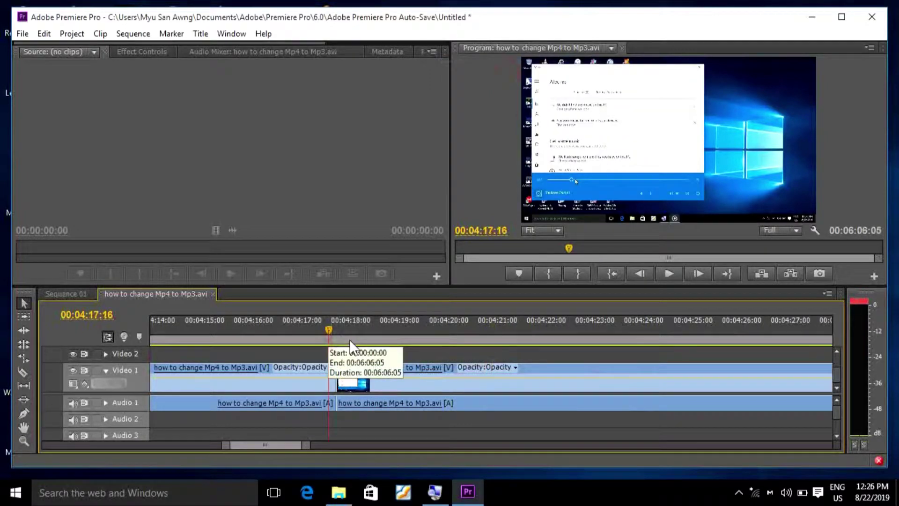
key("space")
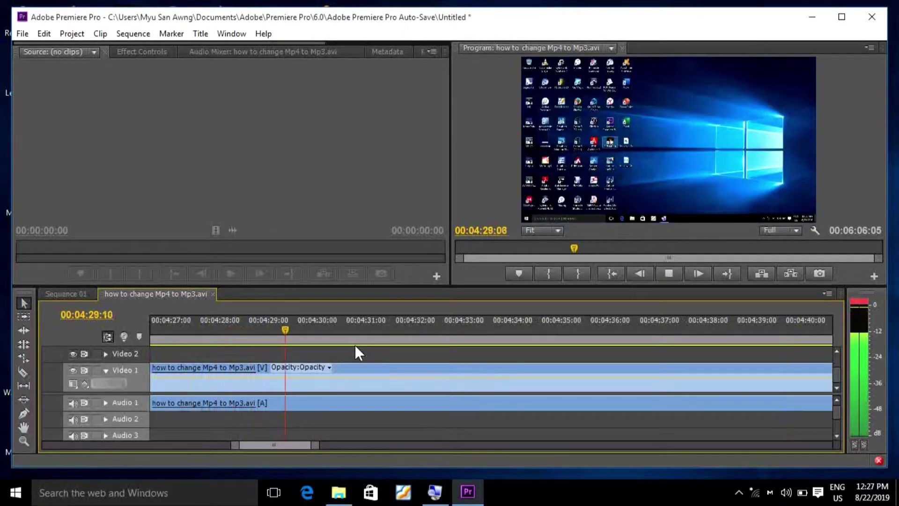
key("space")
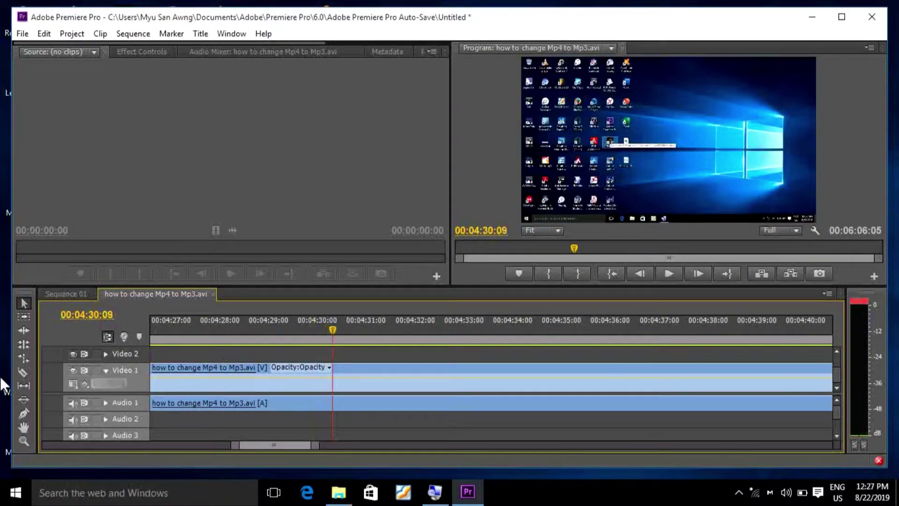
left_click(22, 373)
left_click(335, 388)
Review the footage after the cut at 00:04:30:09 and split the video and audio clip again at 00:04:33:03.
key("space")
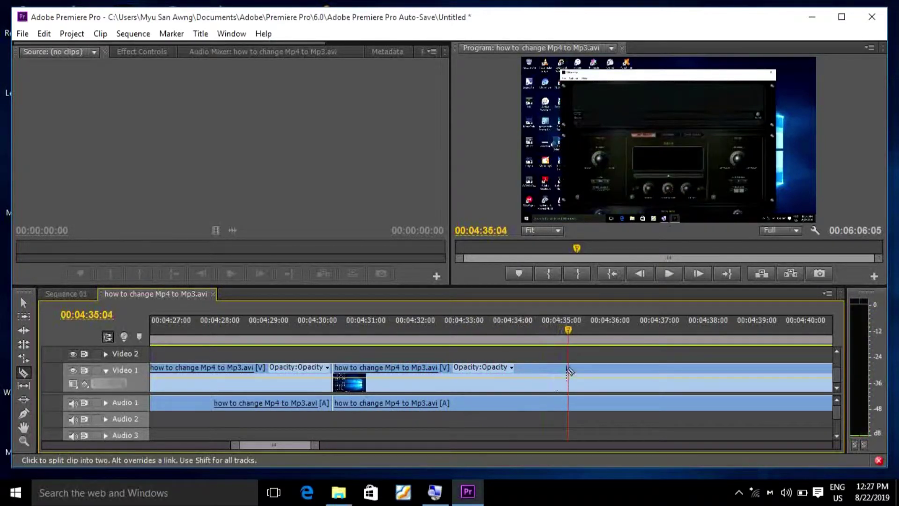
key("space")
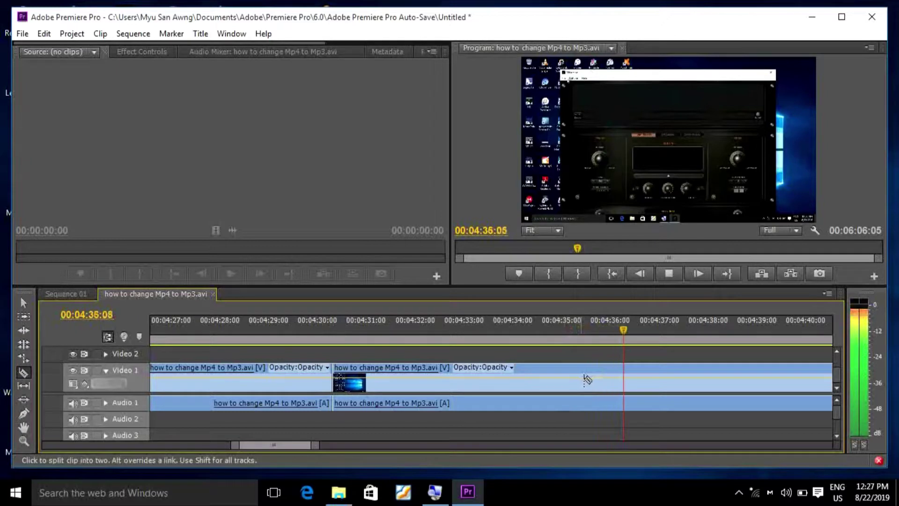
left_click(597, 330)
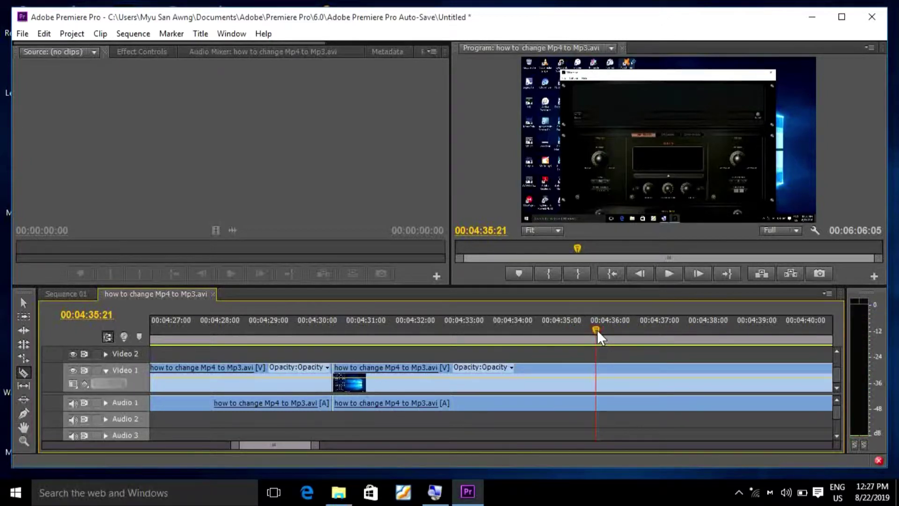
key("space")
left_click(598, 331)
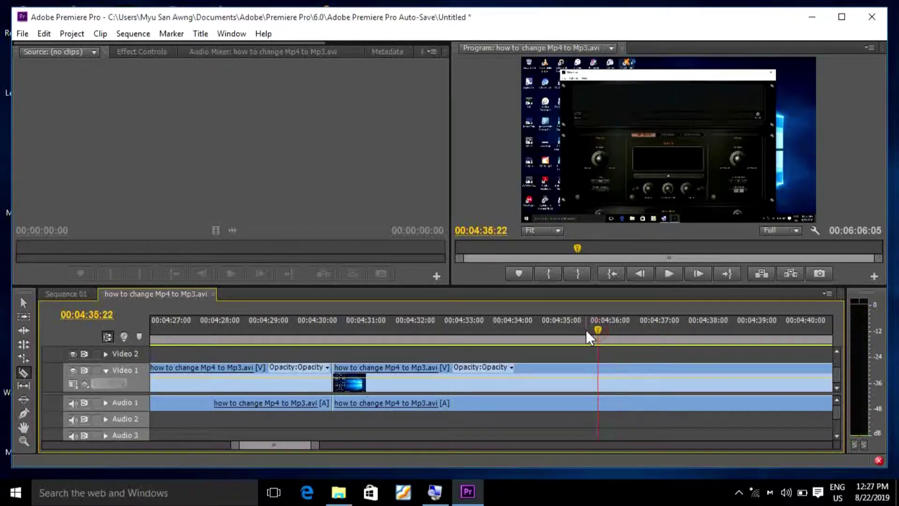
left_click(610, 331)
key("space")
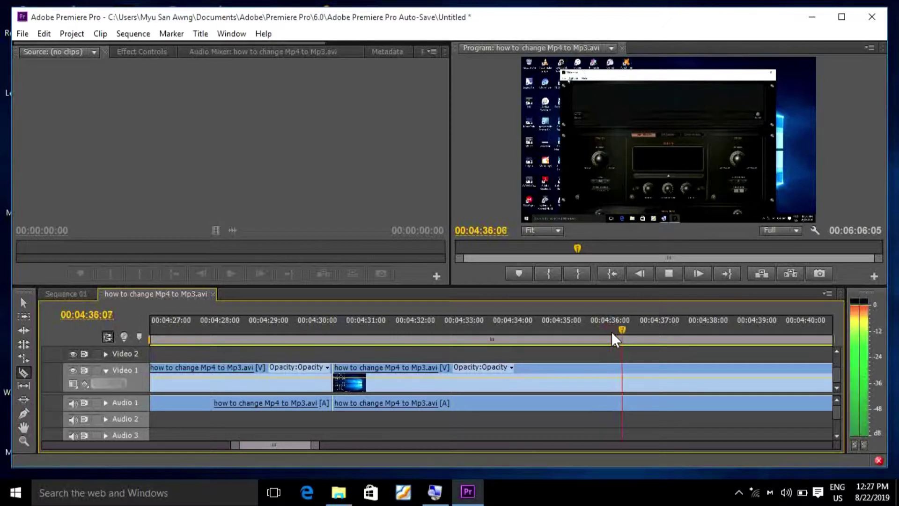
left_click(405, 332)
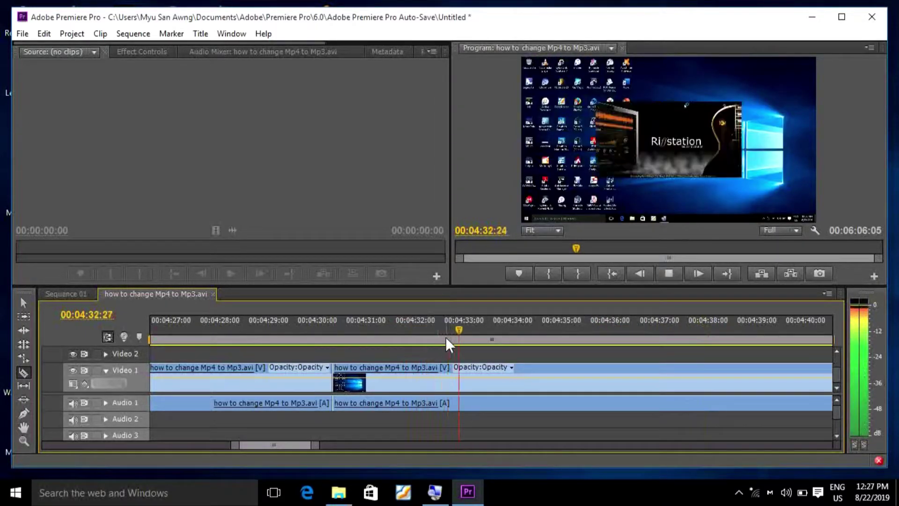
key("space")
left_click(471, 372)
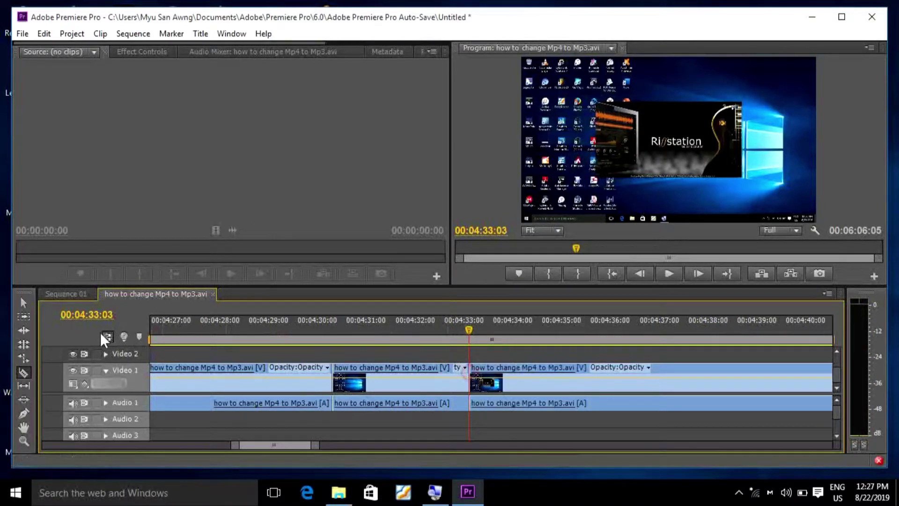
Ripple delete the segment between the cuts at 00:04:30:09 and 00:04:33:03.
left_click(23, 304)
left_click(423, 381)
right_click(423, 381)
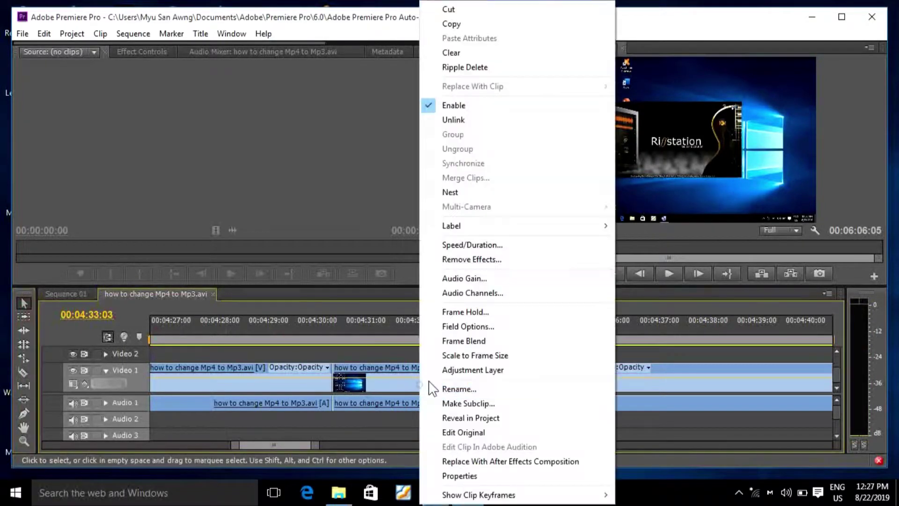
left_click(508, 67)
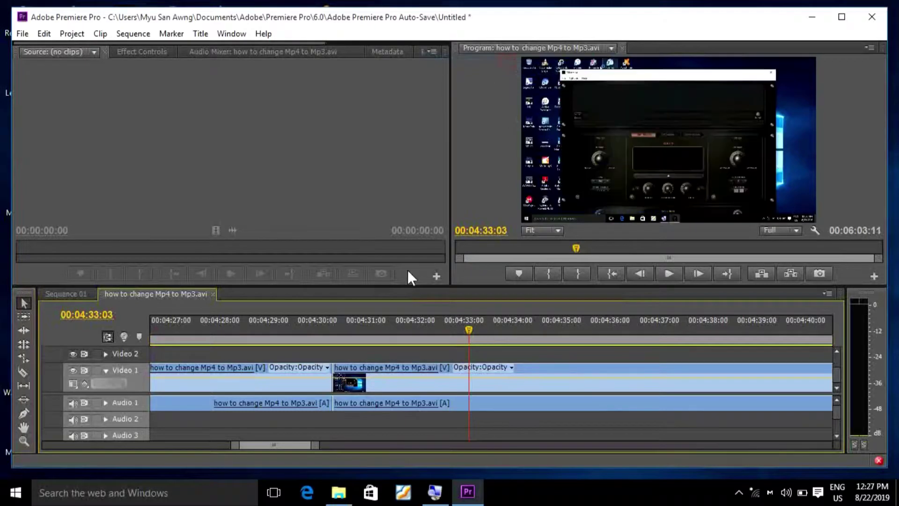
Play the sequence from just before the join at 00:04:30:09 and stop playback at 00:04:56:08.
left_click(327, 325)
key("space")
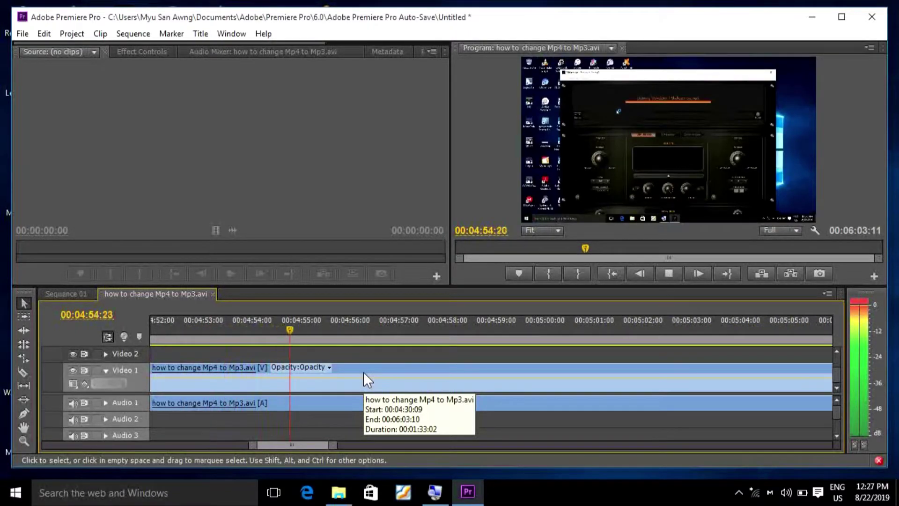
key("space")
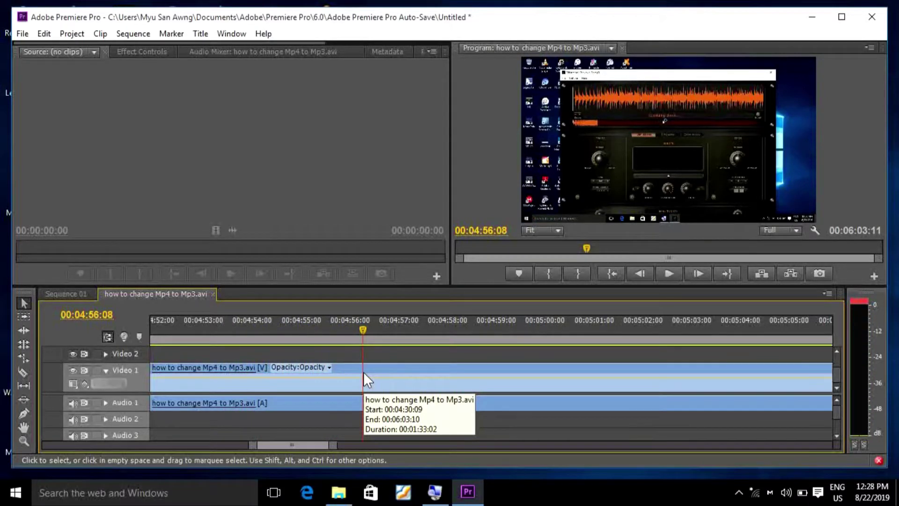
Advance the playhead to 00:04:58:13 and split the video and audio clip there with the Razor Tool.
key("space")
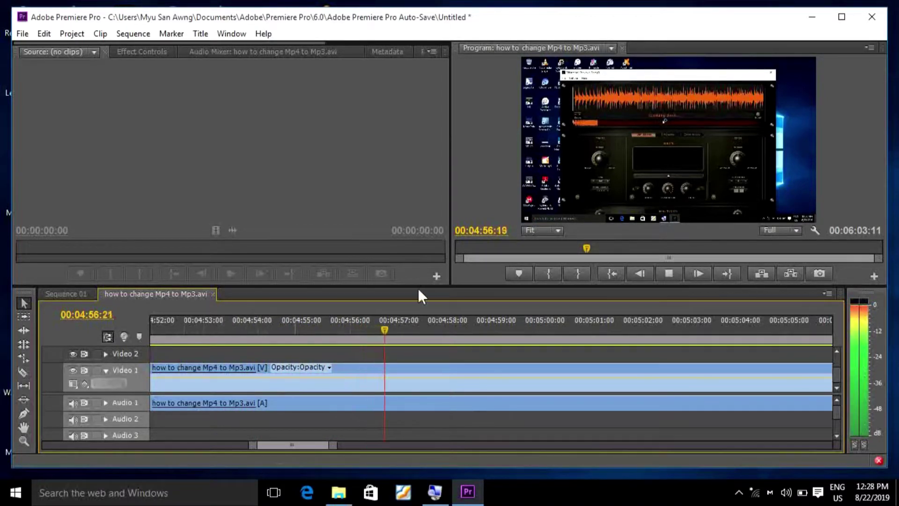
key("space")
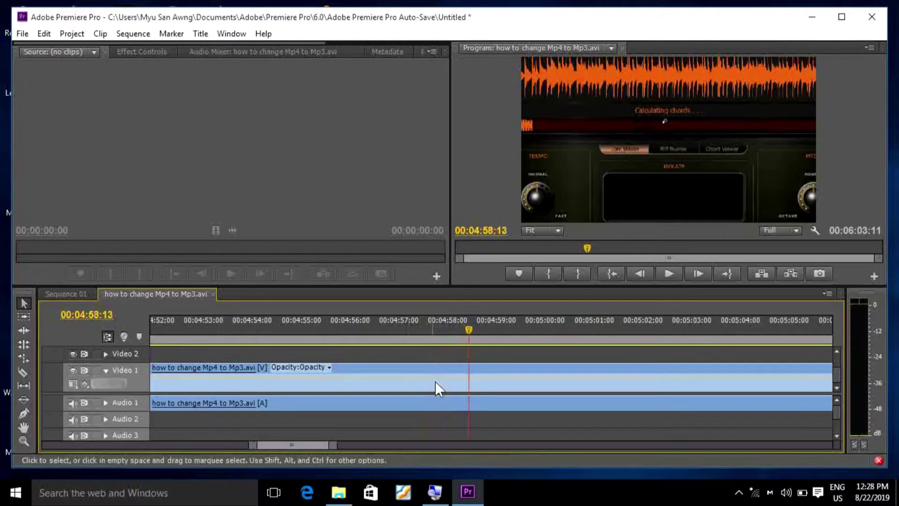
left_click(19, 374)
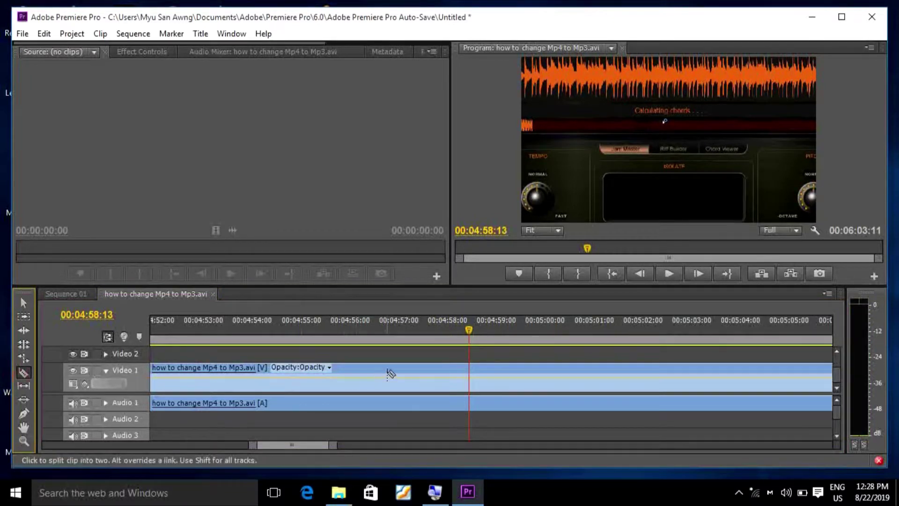
left_click(470, 380)
Review the footage after the cut at 00:04:58:13 and split the video and audio clip again at 00:05:05:08.
key("space")
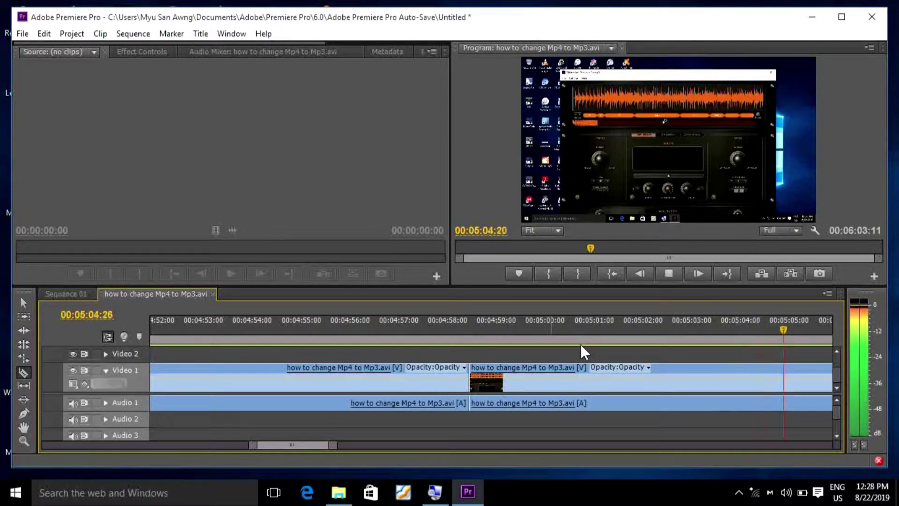
key("ctrl+z")
left_click_drag(192, 334, 164, 336)
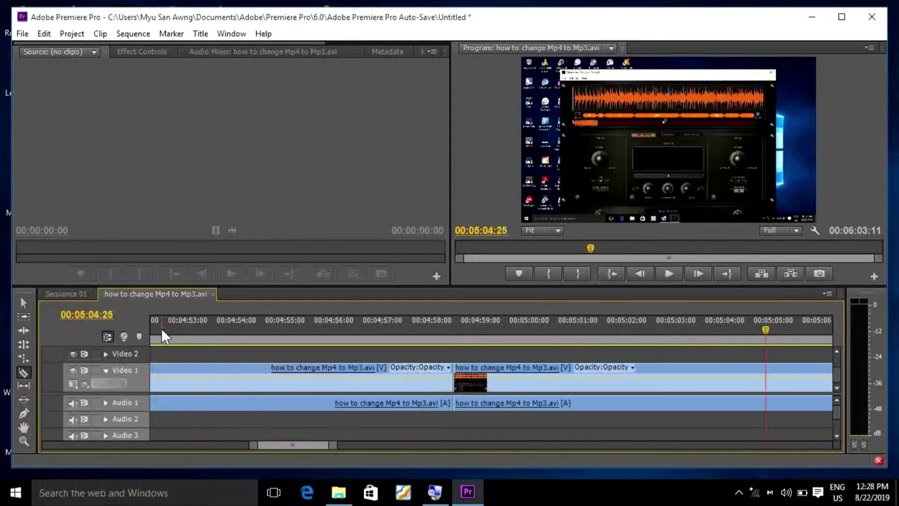
scroll(516, 346, "down", 4)
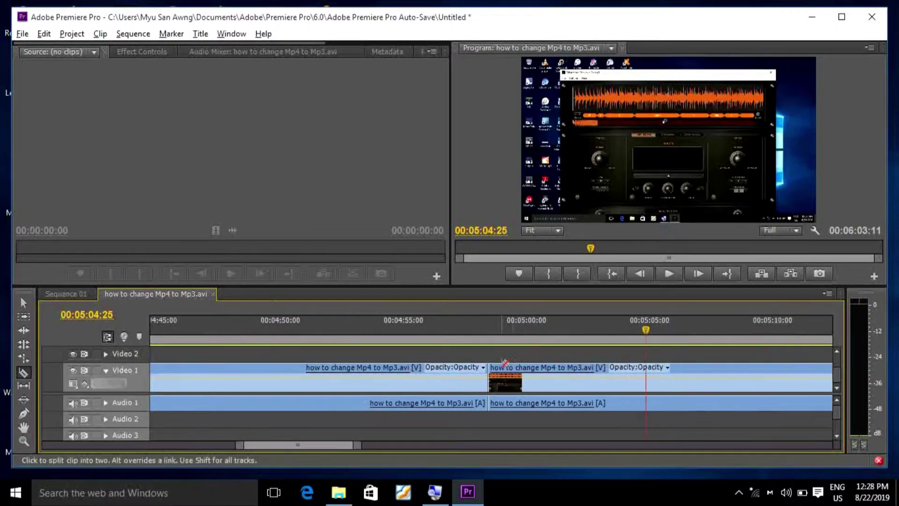
left_click(562, 330)
key("space")
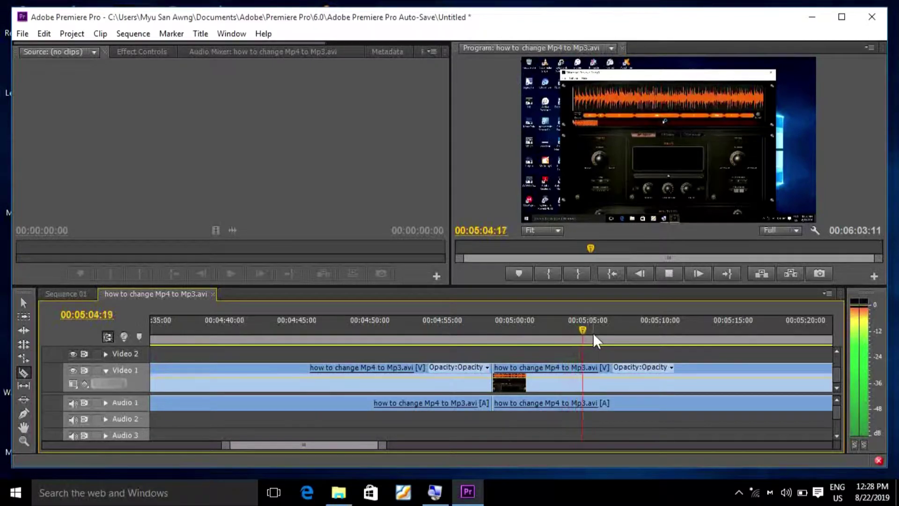
key("space")
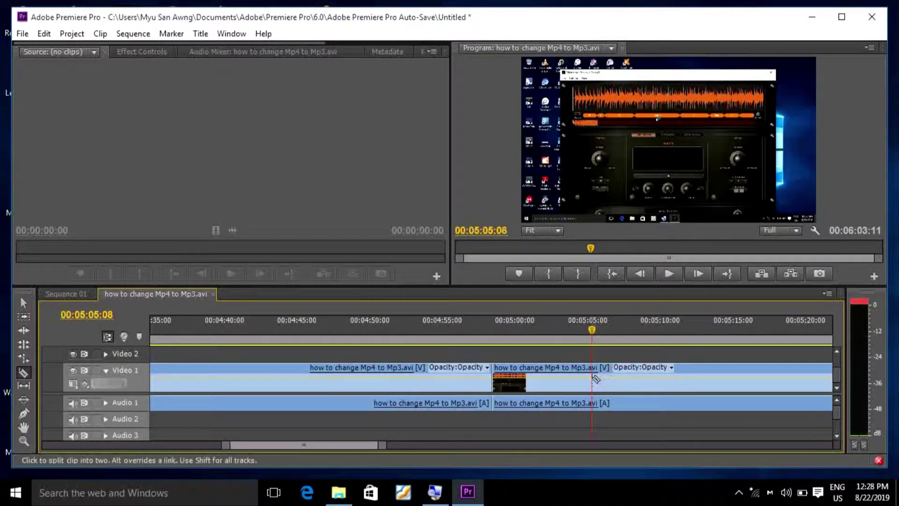
left_click(594, 379)
Ripple delete the segment between the cuts at 00:04:58:13 and 00:05:05:08.
left_click(18, 302)
right_click(555, 377)
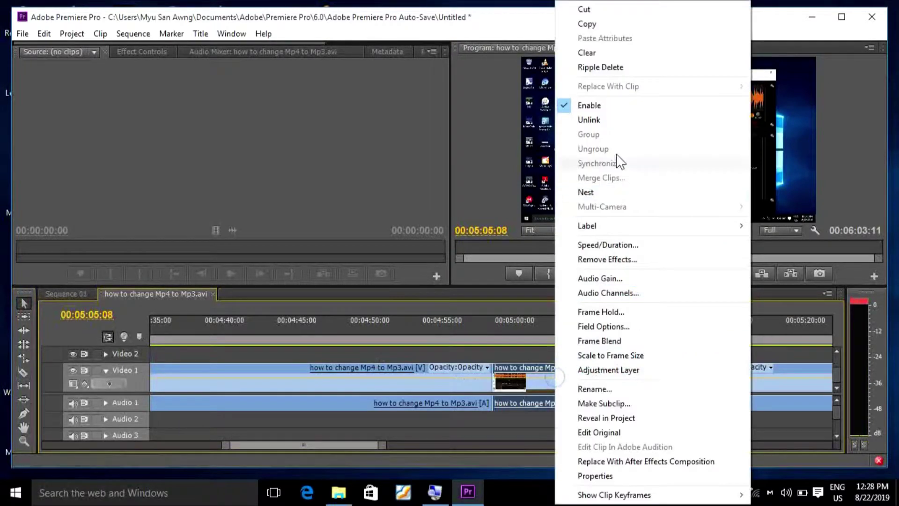
left_click(642, 67)
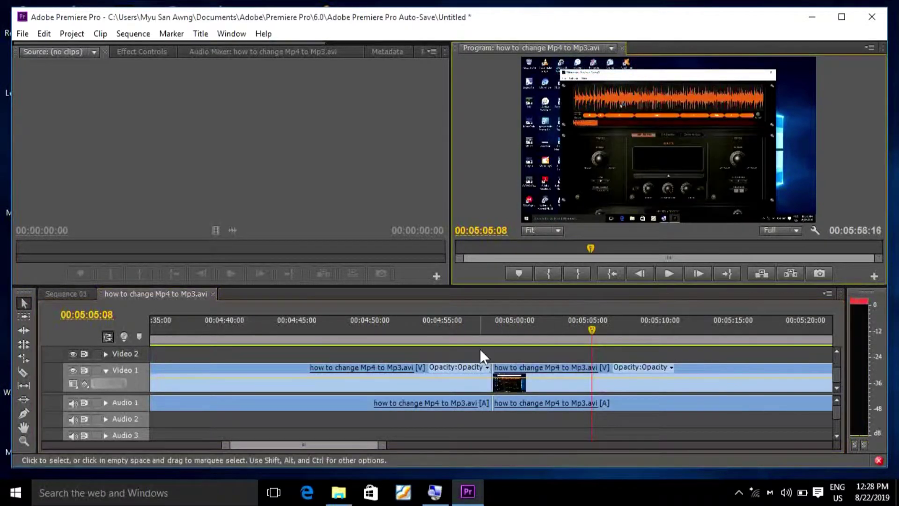
Play the sequence from just before the join at 00:04:58:13 to check the cut, stopping at 00:05:03:27.
left_click(485, 330)
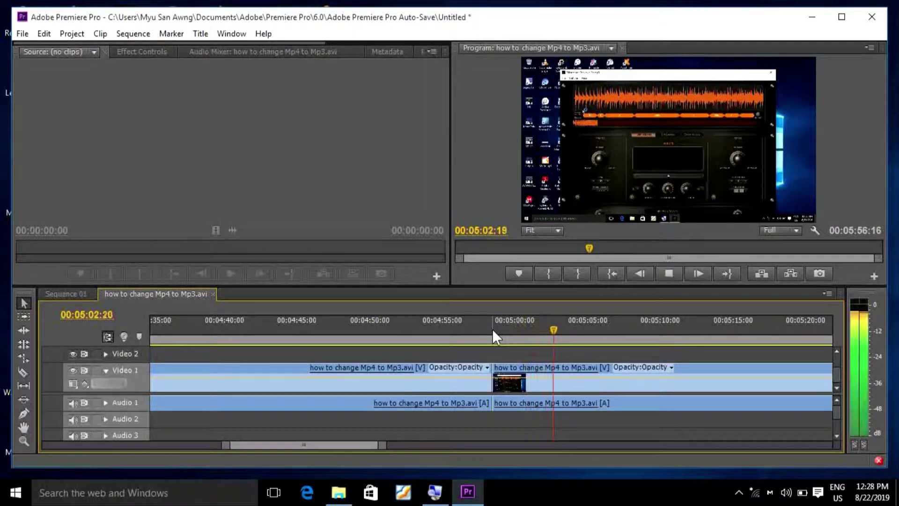
key("space")
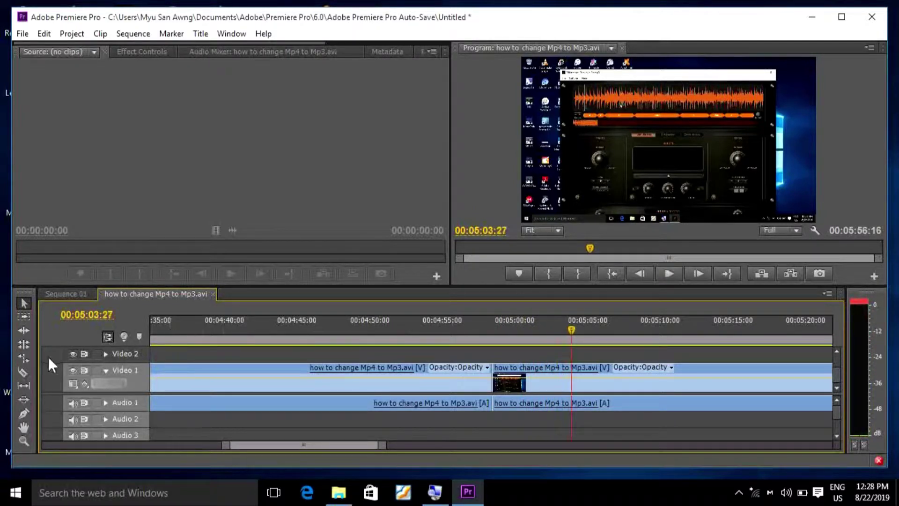
Split the video and audio clip at 00:05:03:27 with the Razor Tool, review the following footage and split again at 00:05:07:28.
left_click(24, 372)
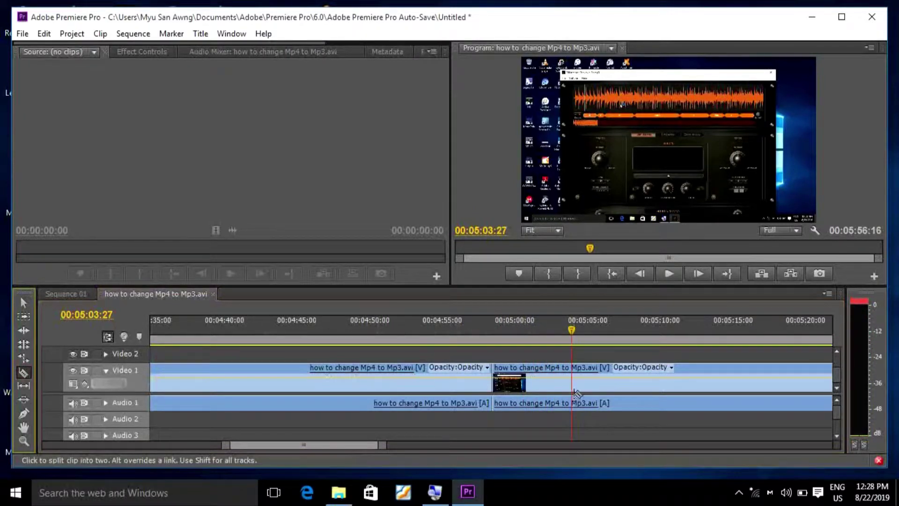
left_click(571, 381)
key("space")
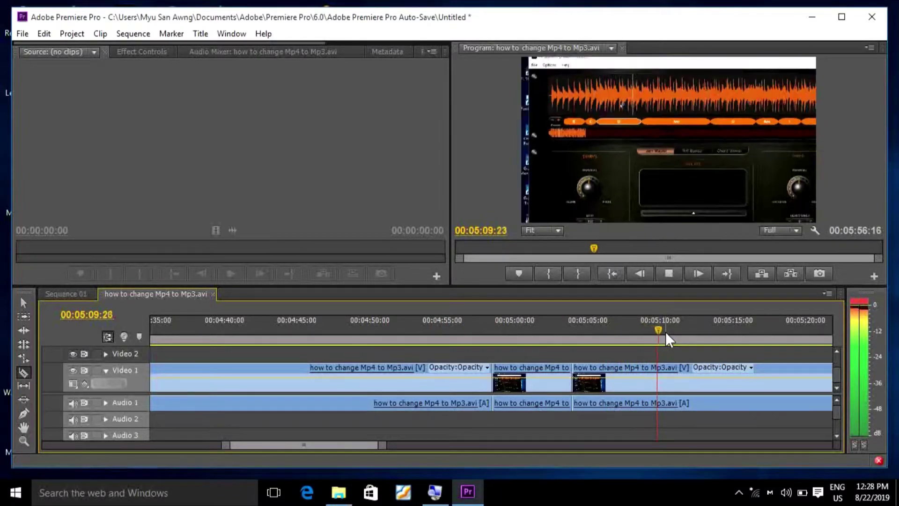
left_click(647, 333)
left_click(630, 332)
left_click(631, 377)
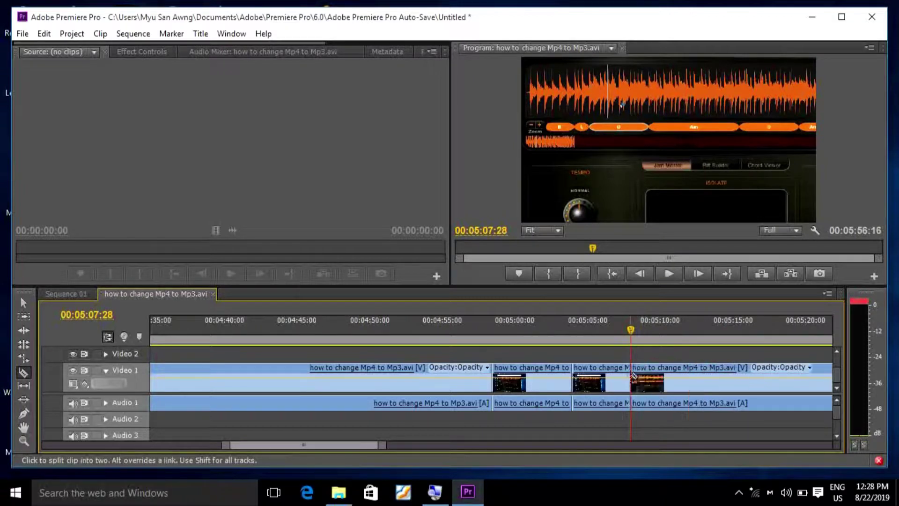
Ripple delete the segment between the cuts at 00:05:03:27 and 00:05:07:28.
left_click(24, 303)
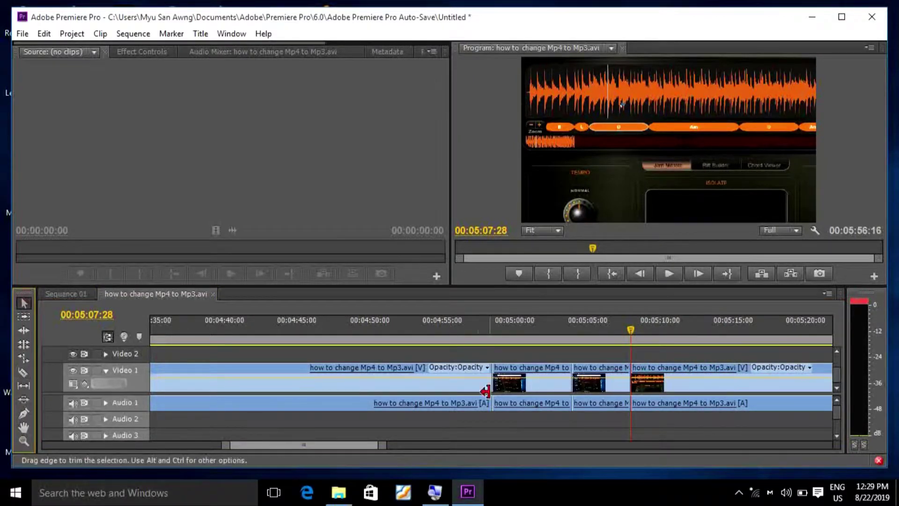
right_click(608, 381)
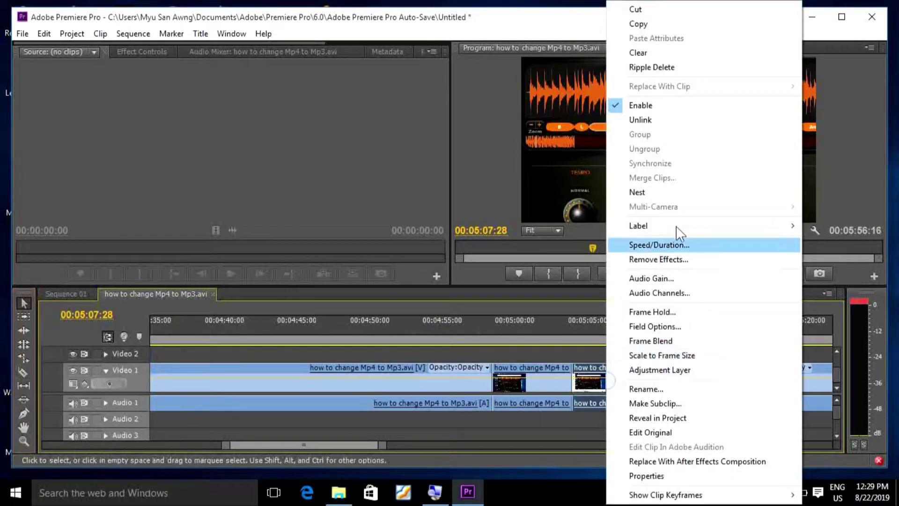
left_click(688, 69)
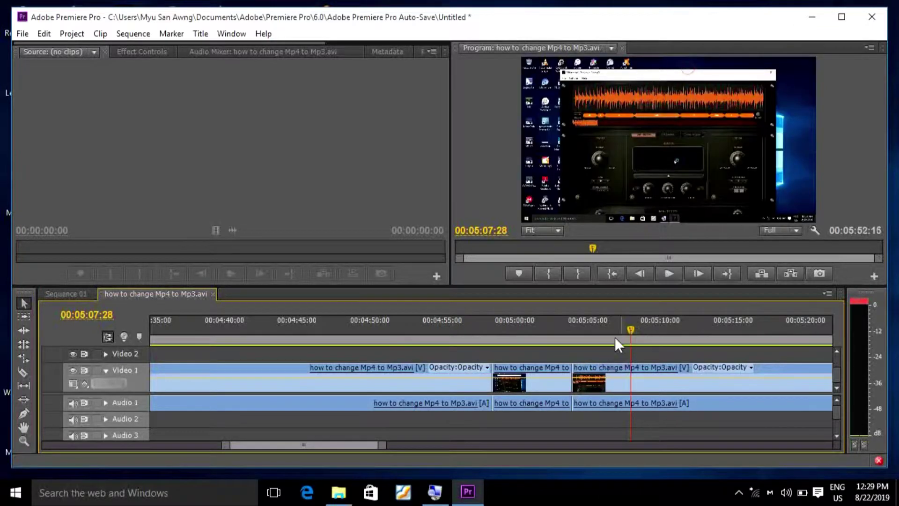
Play across the join at 00:05:03:27 and split the video and audio clip at 00:05:05:23 with the Razor Tool.
left_click(569, 337)
key("space")
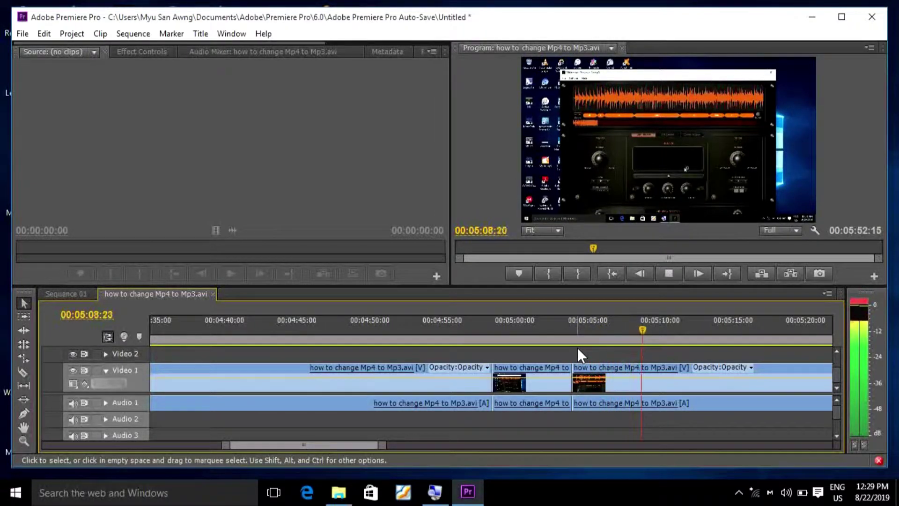
left_click(605, 335)
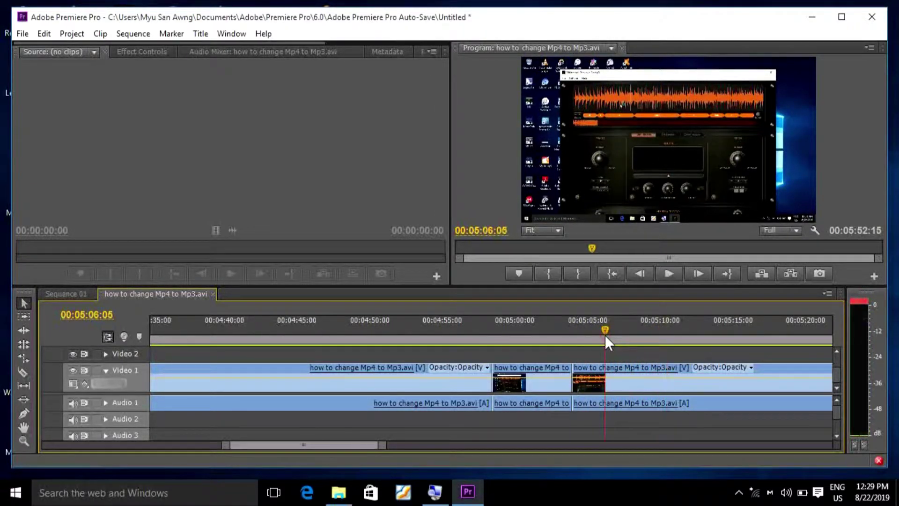
left_click(599, 335)
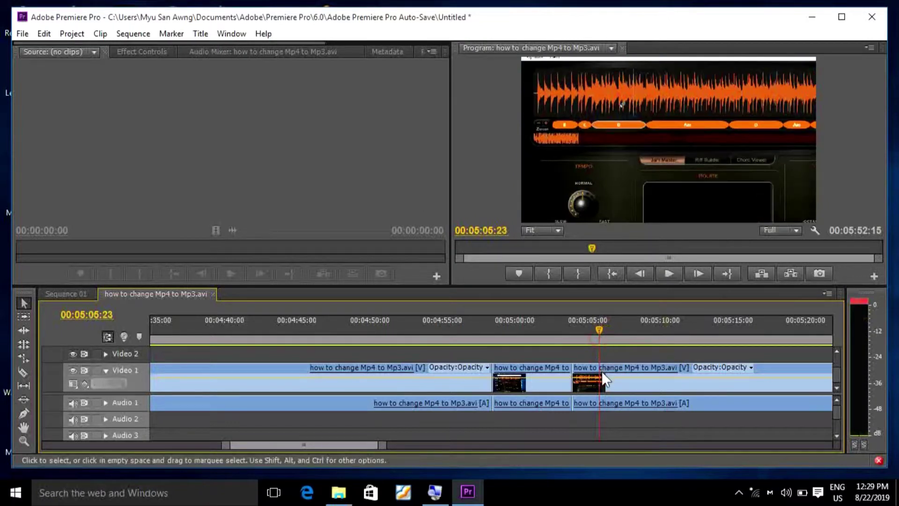
left_click(22, 374)
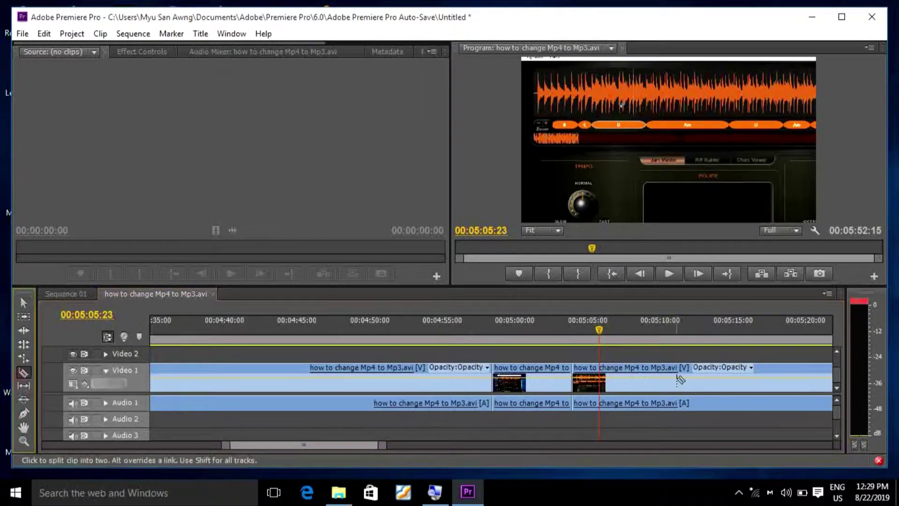
left_click(601, 383)
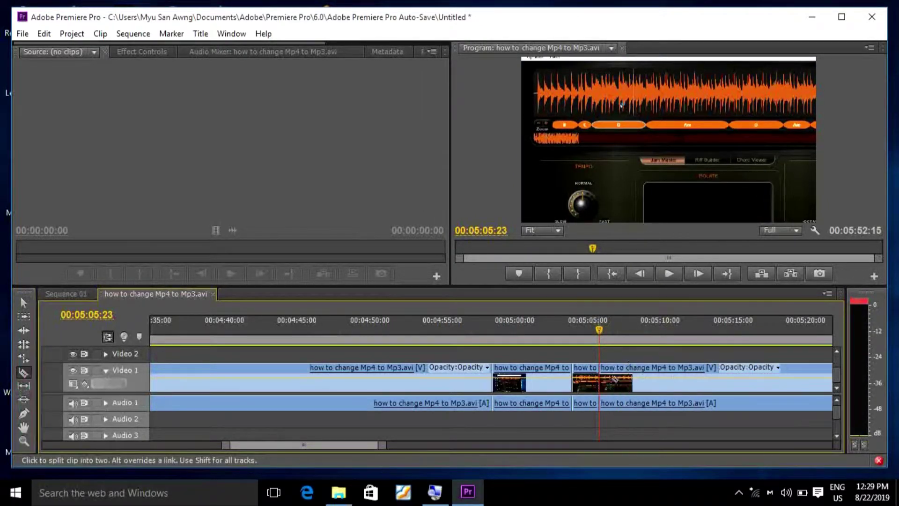
Advance the playhead to 00:05:12:11 and split the video and audio clip there.
left_click(641, 341)
left_click(656, 341)
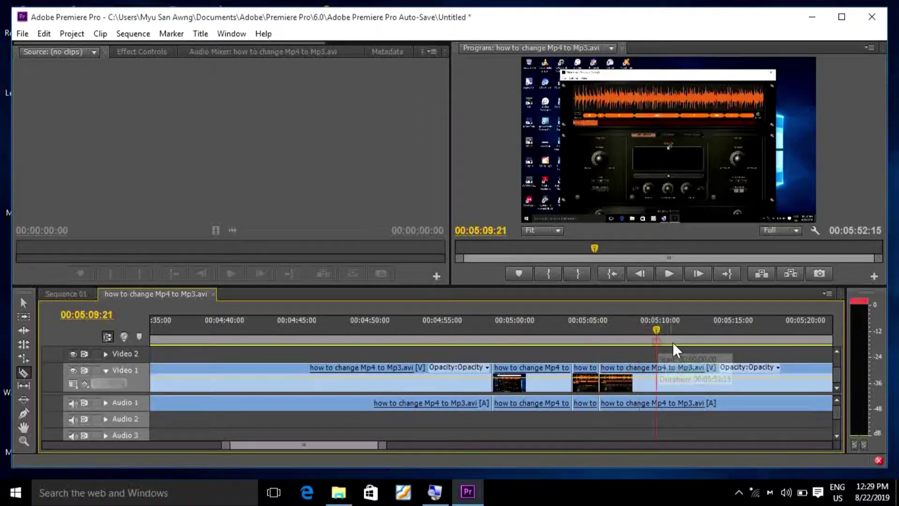
left_click(695, 341)
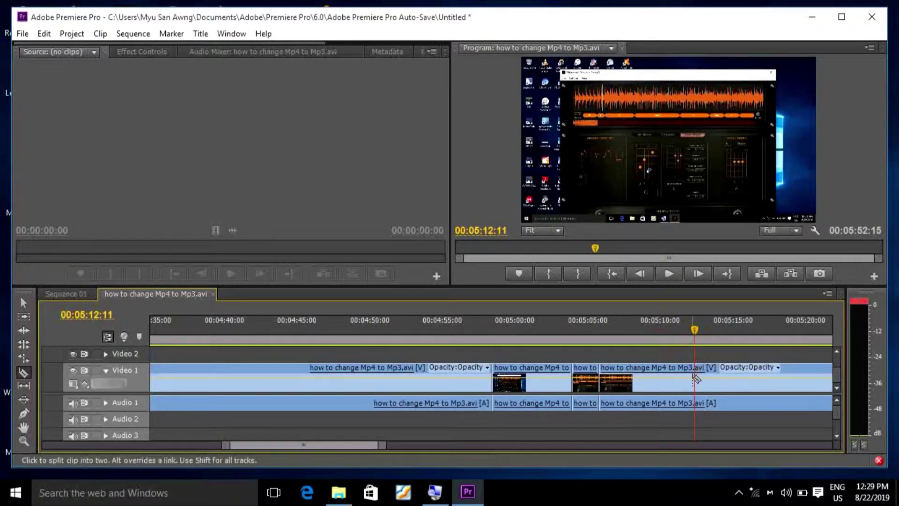
left_click(696, 377)
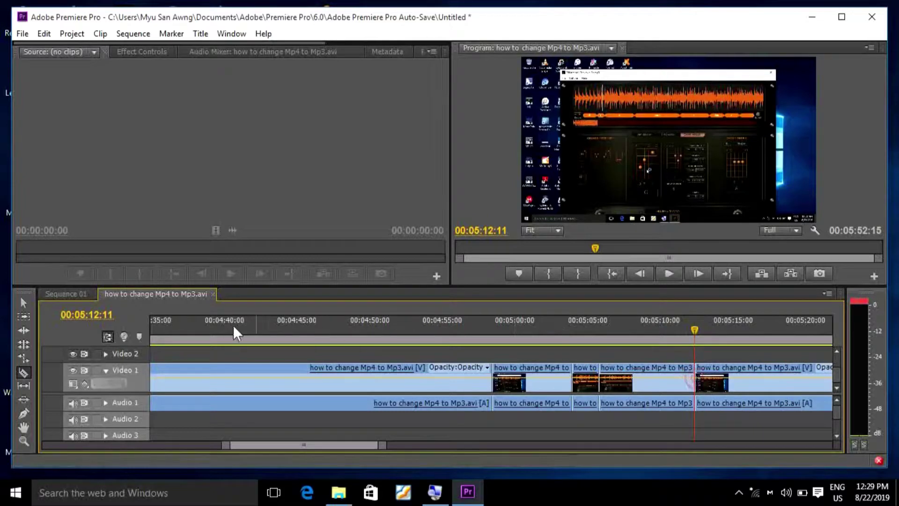
Ripple delete the segment between the cuts at 00:05:05:23 and 00:05:12:11.
left_click(29, 303)
right_click(660, 368)
left_click(761, 69)
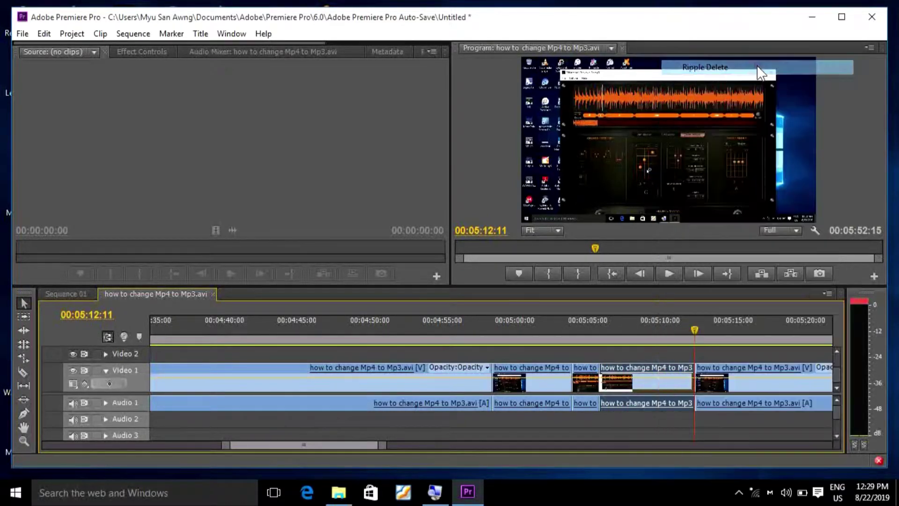
Review the footage from 00:05:05:13 onward and split the video and audio clip at 00:05:17:08 with the Razor Tool.
left_click(594, 330)
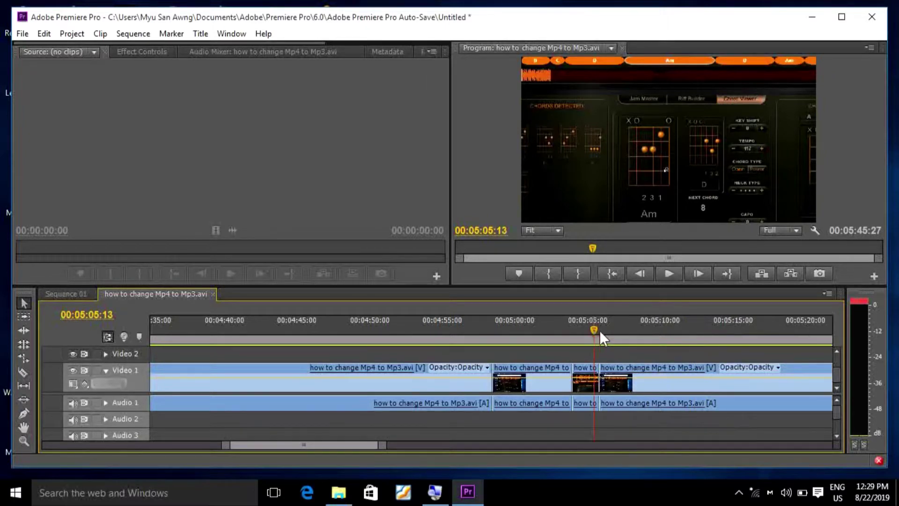
key("space")
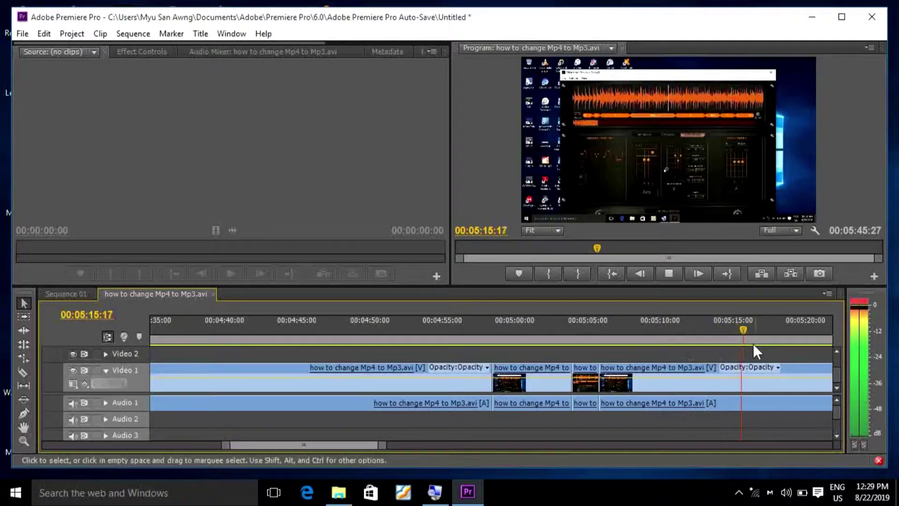
key("minus")
key("minus")
key("minus")
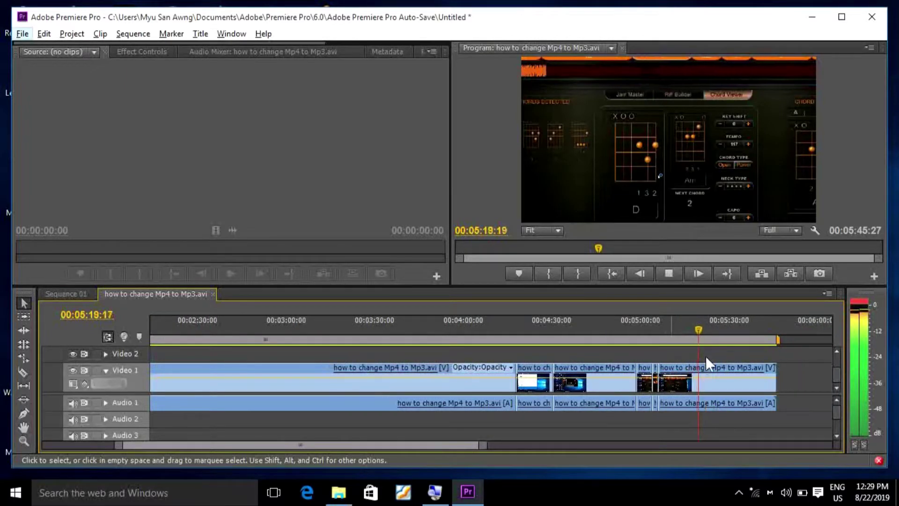
key("alt+space")
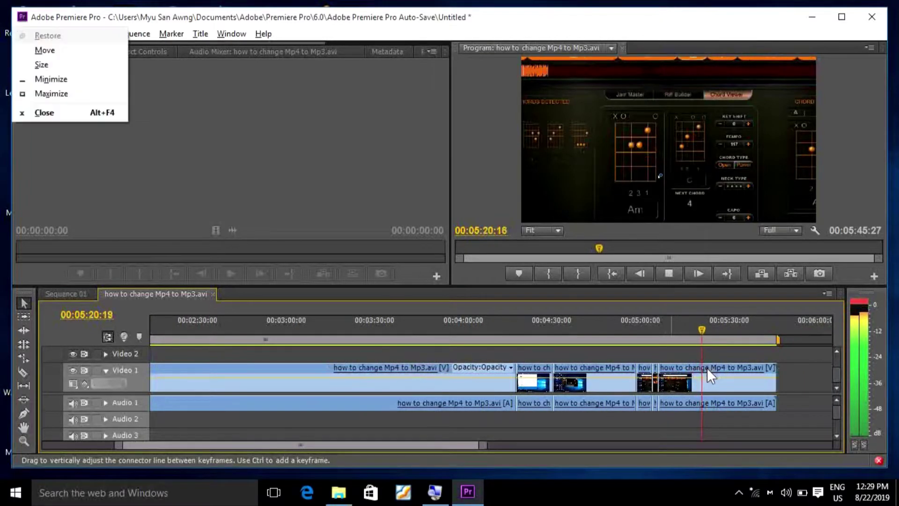
left_click(692, 322)
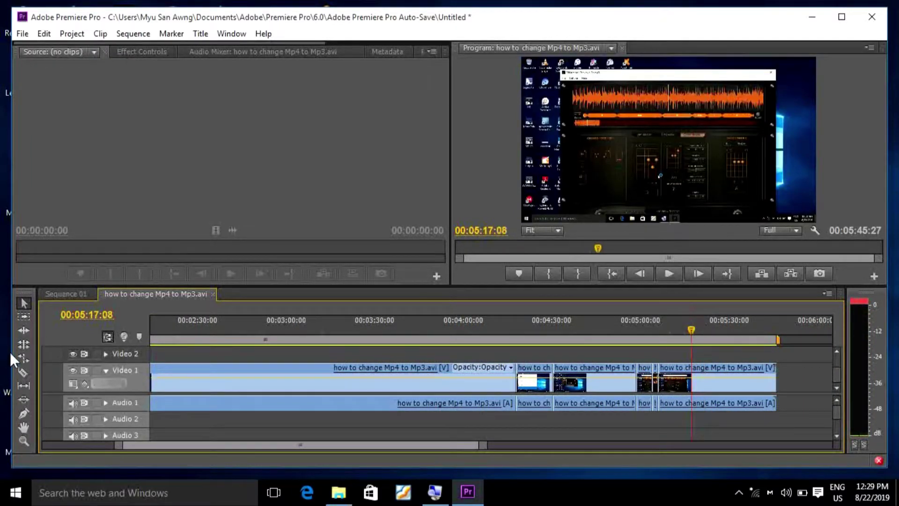
left_click(22, 372)
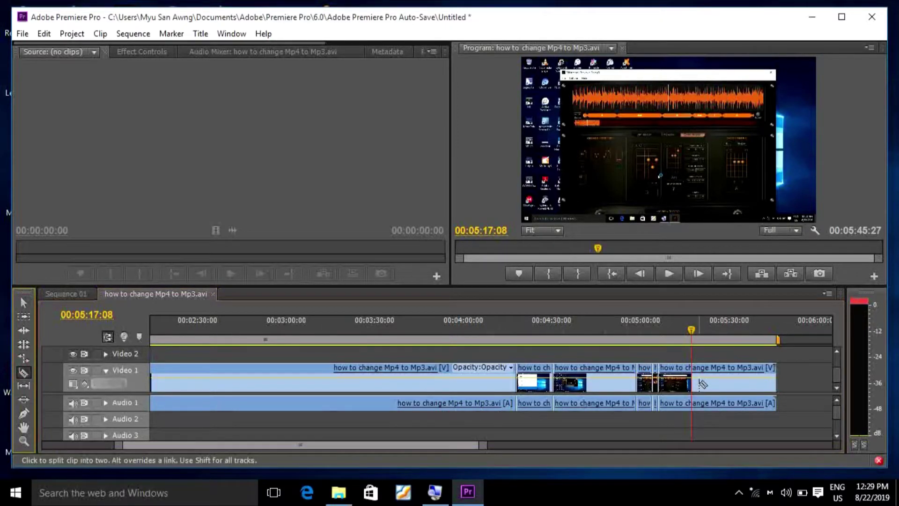
left_click(693, 384)
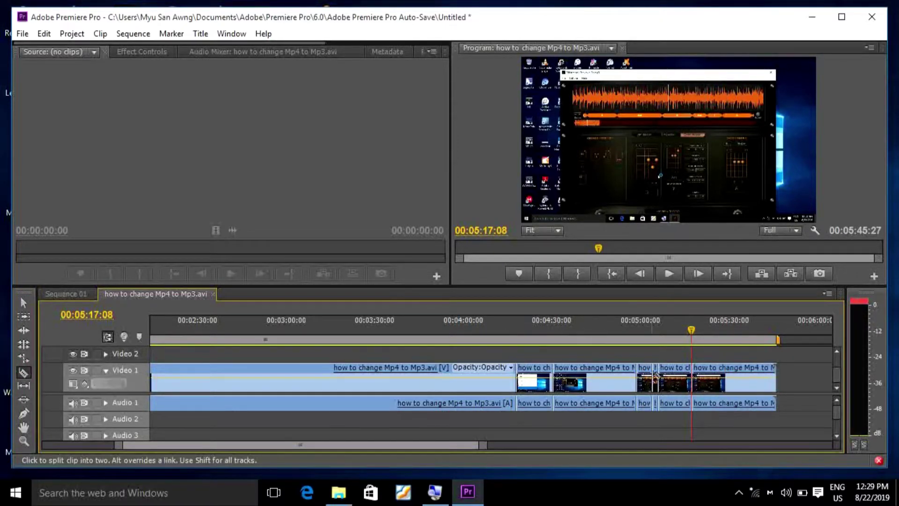
Ripple delete the segment between the cuts at 00:05:05:23 and 00:05:17:08.
left_click(22, 302)
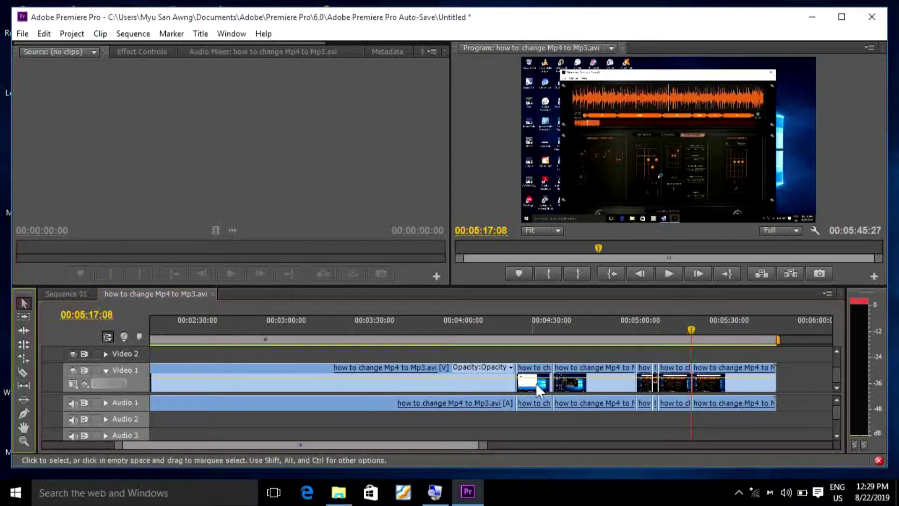
right_click(673, 382)
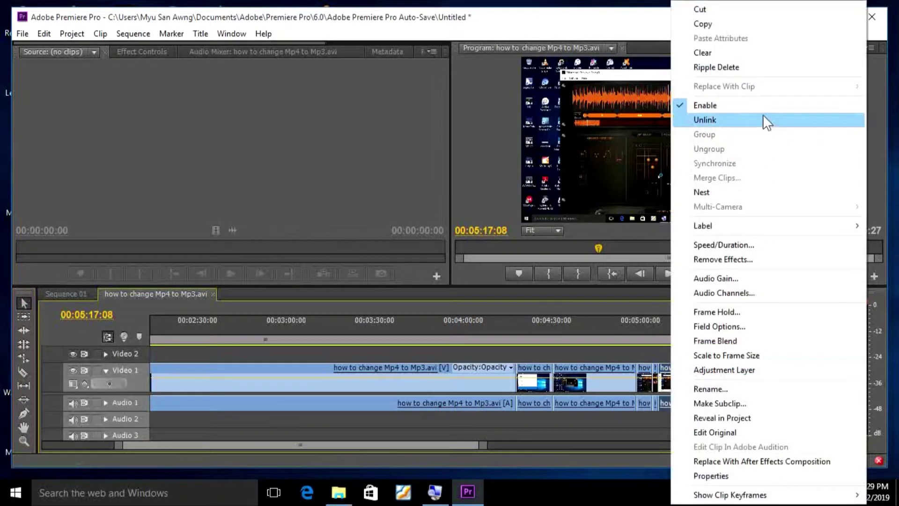
left_click(761, 68)
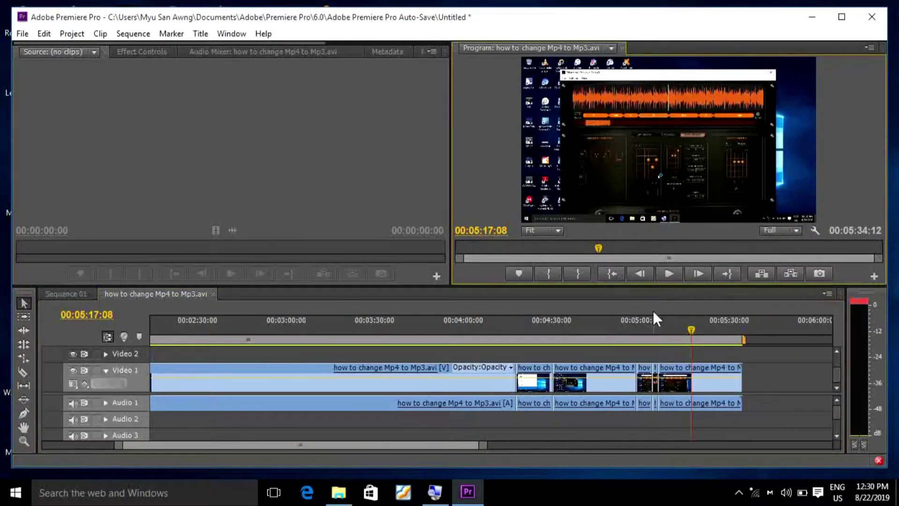
Play the sequence from 00:05:03:14 to check the joins, stopping at 00:05:22:07.
left_click(650, 332)
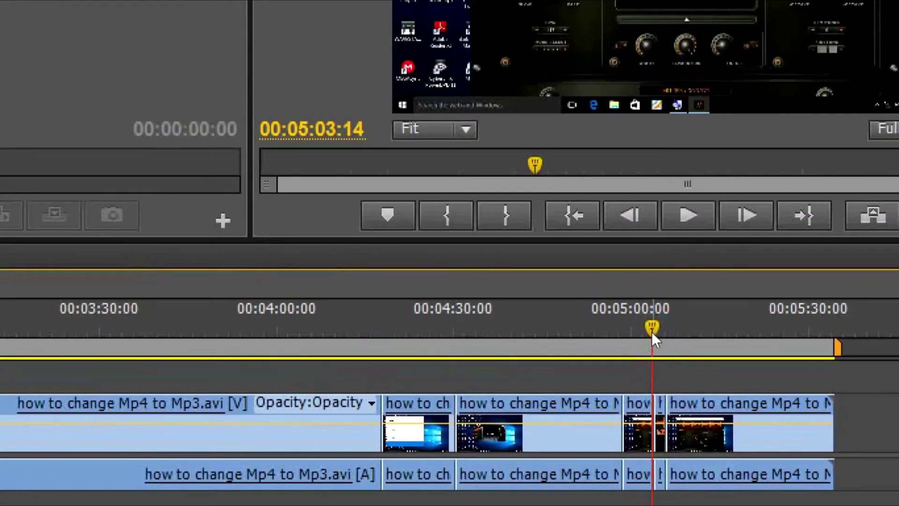
key("space")
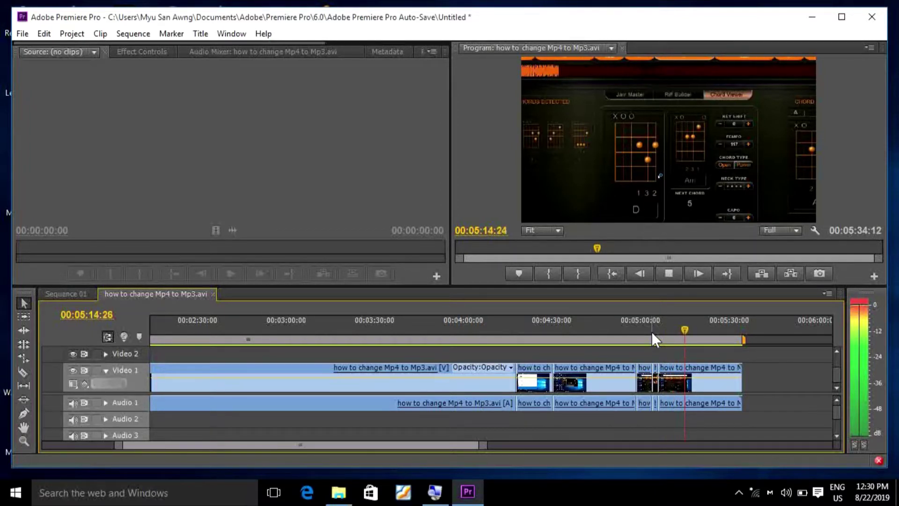
key("space")
key("space")
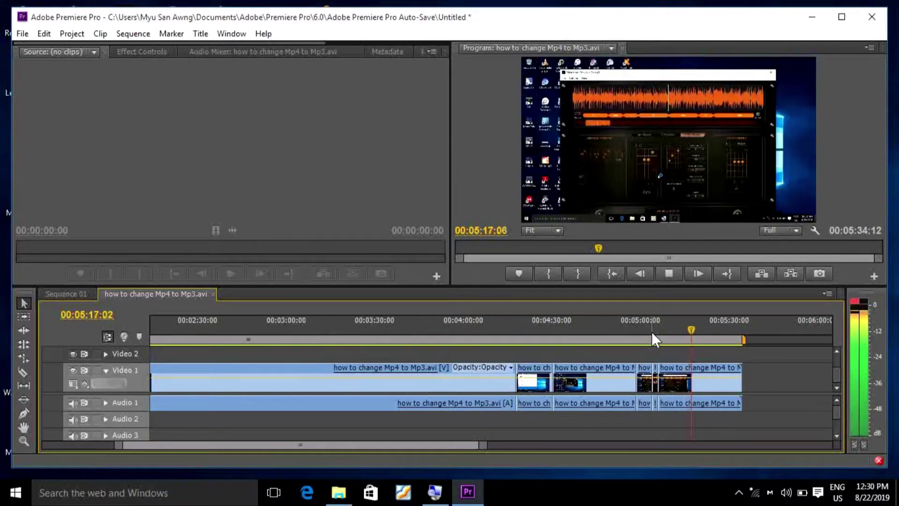
key("space")
key("space")
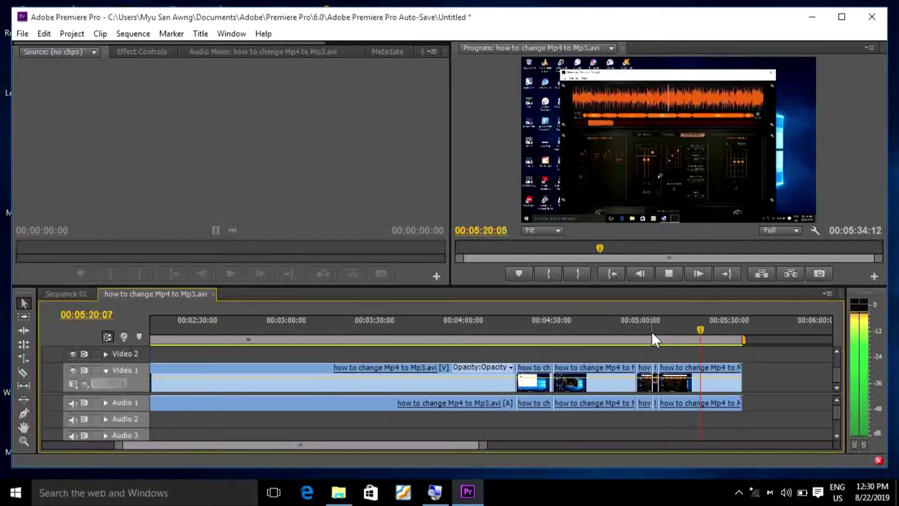
key("space")
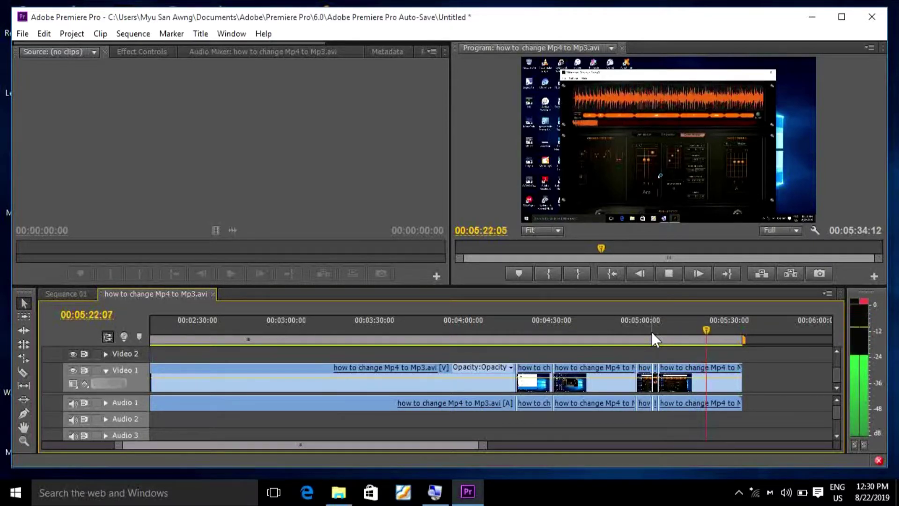
Split the video and audio clip at 00:05:22:07 and clear the remaining segment after that cut.
left_click(21, 372)
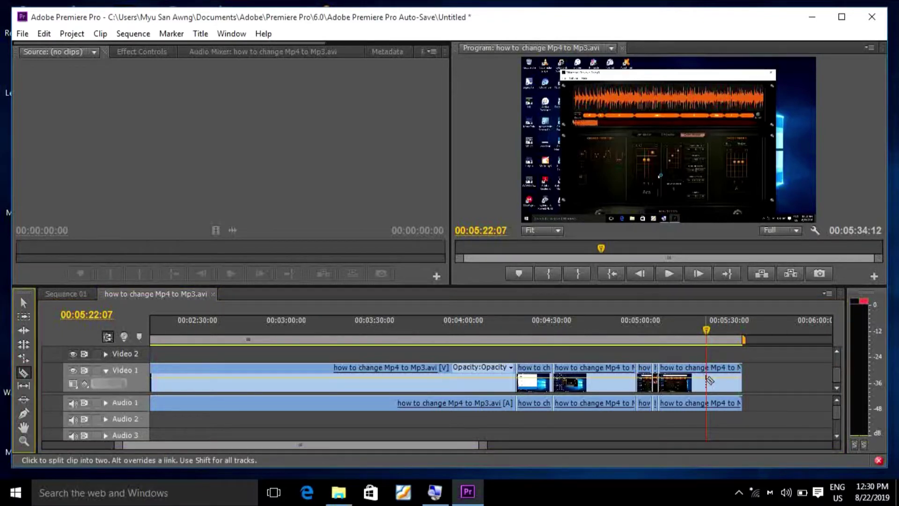
left_click(707, 378)
left_click(25, 302)
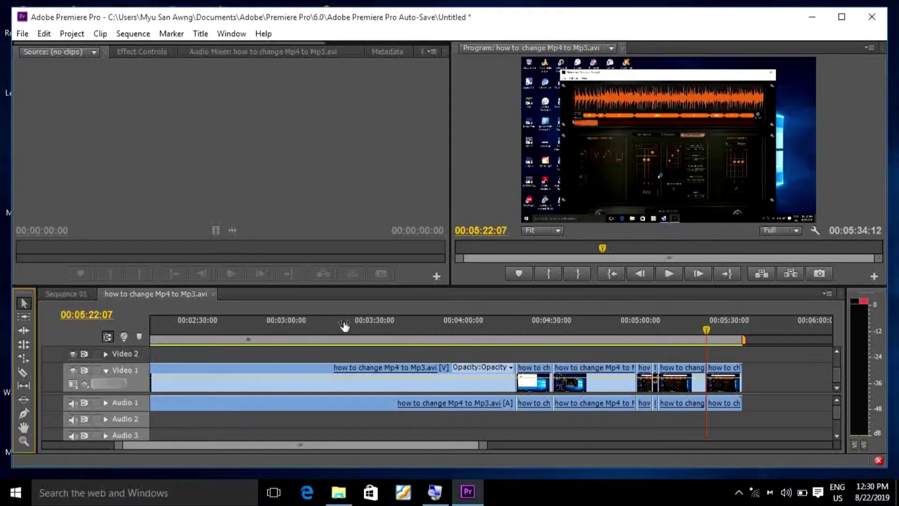
right_click(723, 375)
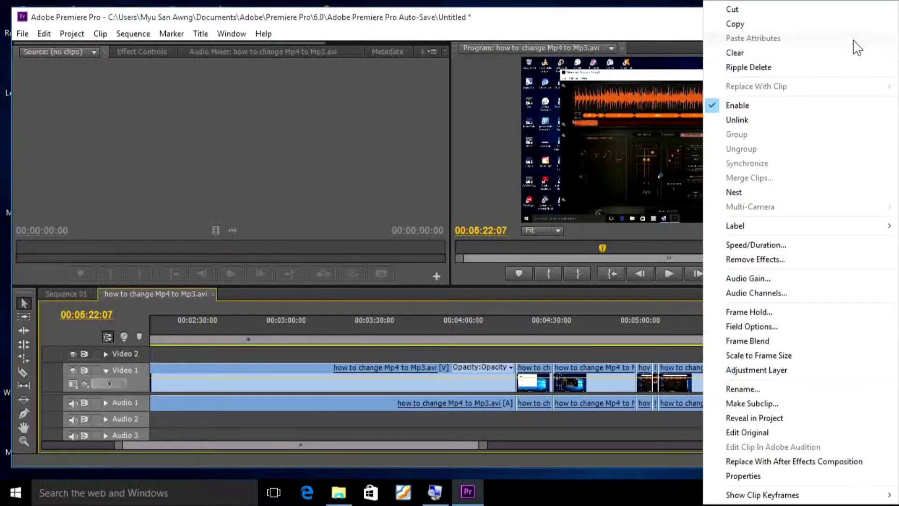
left_click(847, 53)
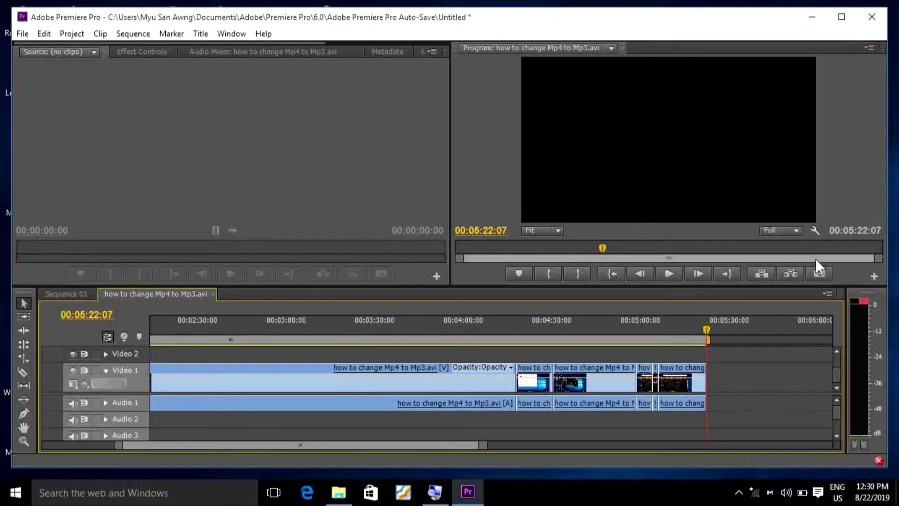
Play the sequence from its start to 00:00:03:14 and save the project.
key("Home")
key("space")
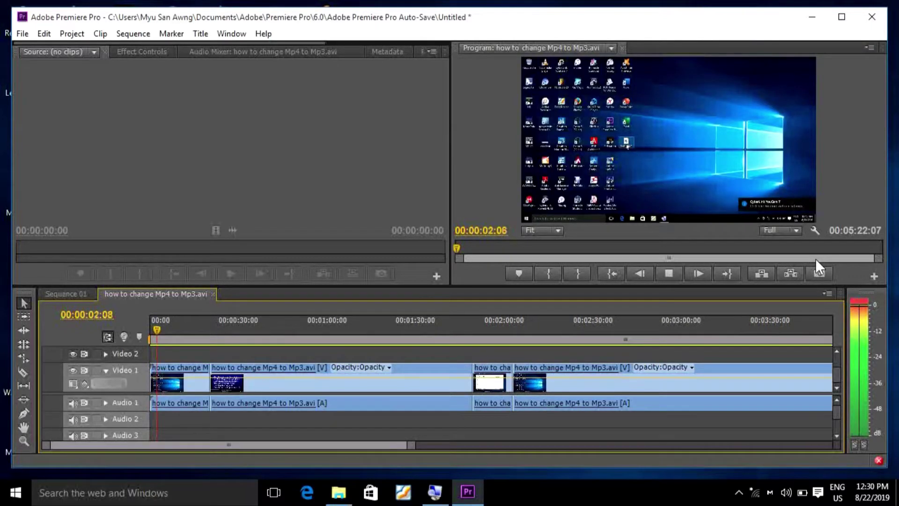
key("space")
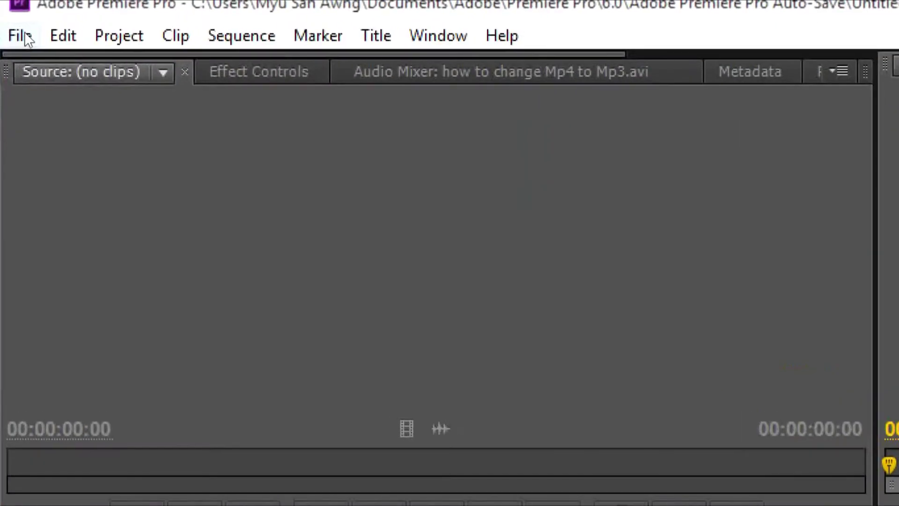
left_click(25, 37)
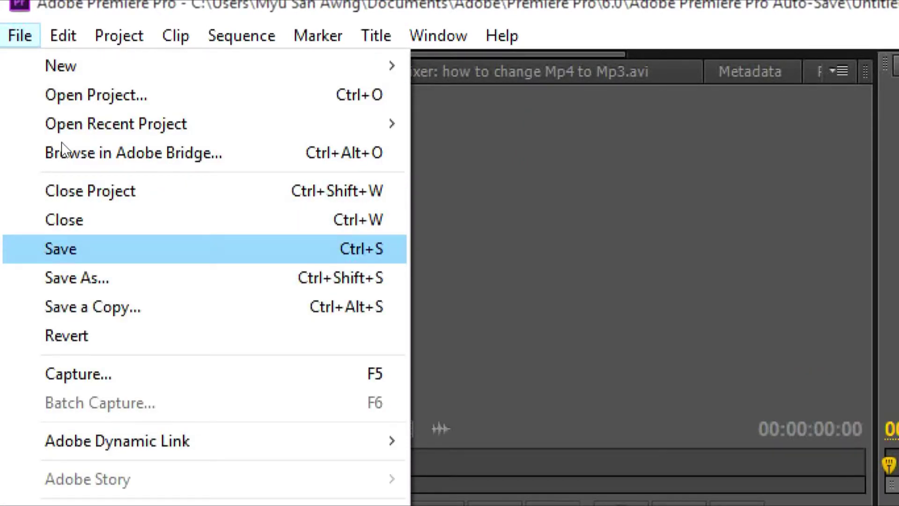
key("Return")
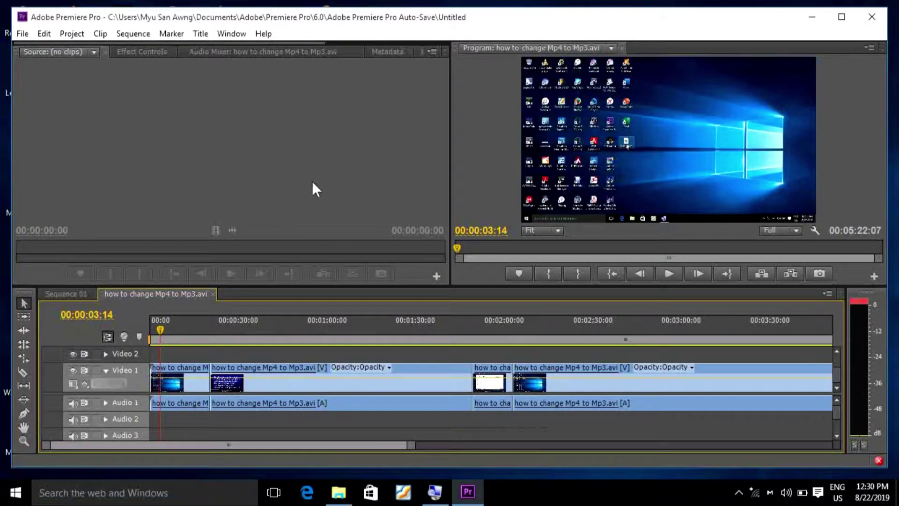
left_click(390, 48)
left_click(322, 52)
left_click(155, 54)
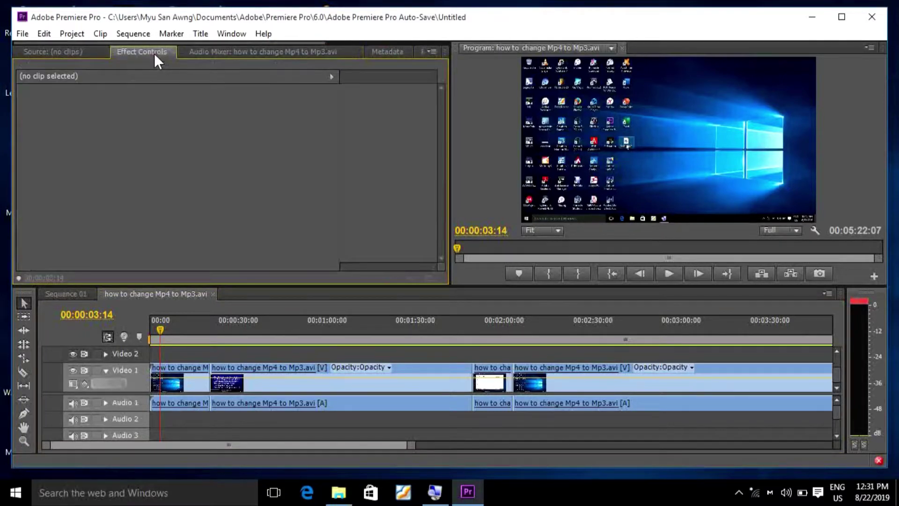
left_click(77, 49)
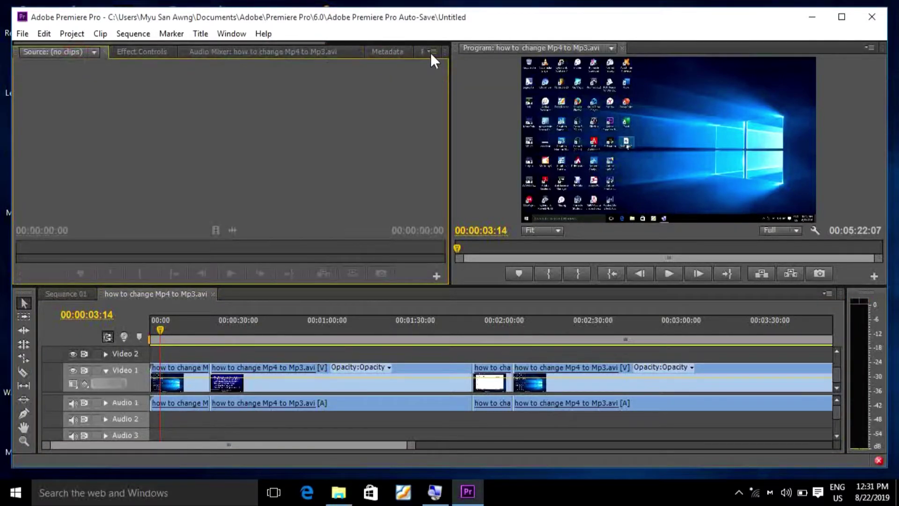
Reset the current Editing workspace to its original layout.
left_click(243, 33)
mouse_move(251, 43)
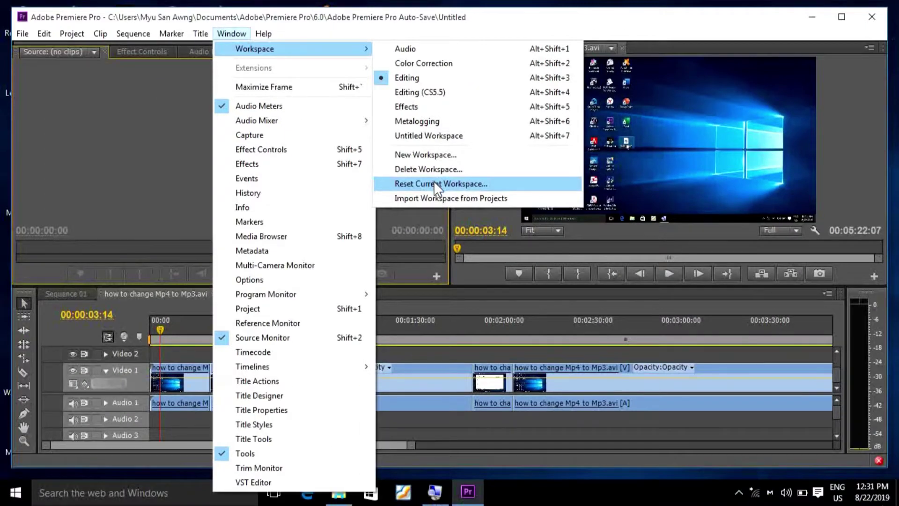
left_click(435, 186)
left_click(468, 256)
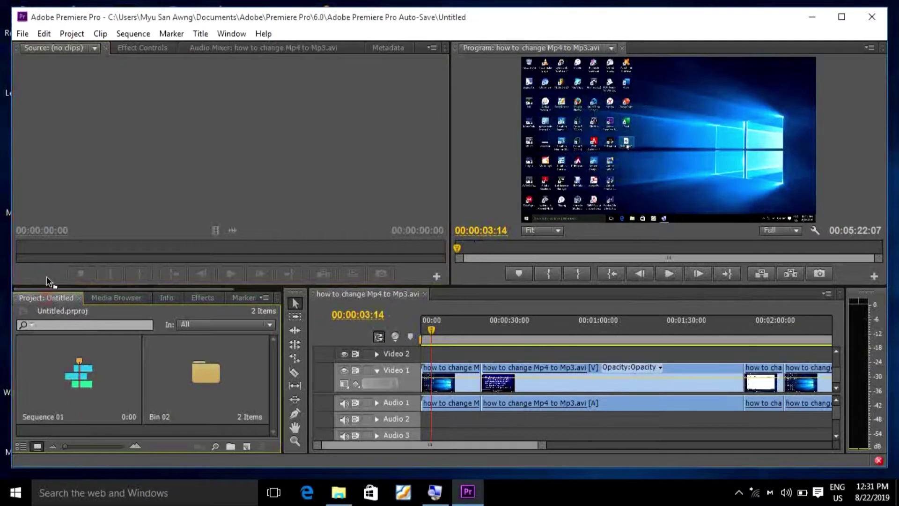
Dock the Project panel in the Source monitor's panel group and close the Media Browser and Info panels.
left_click_drag(46, 279, 74, 206)
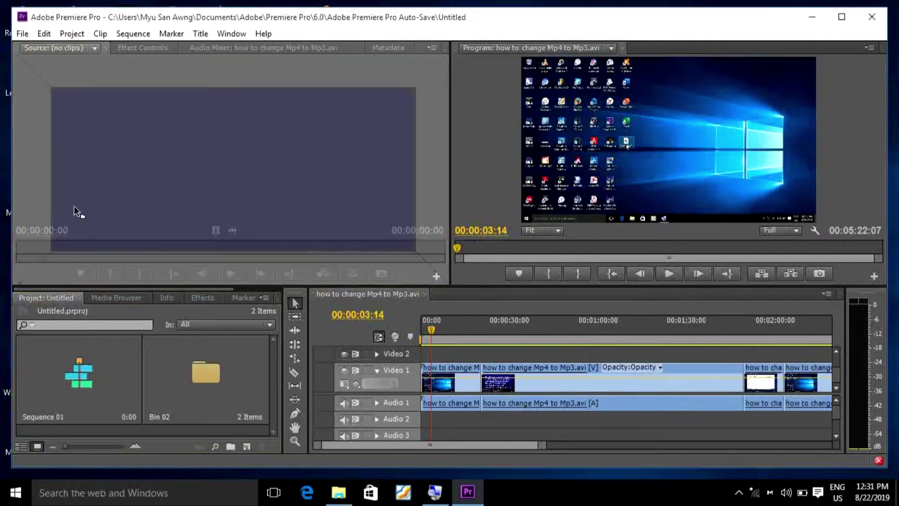
left_click_drag(80, 175, 80, 173)
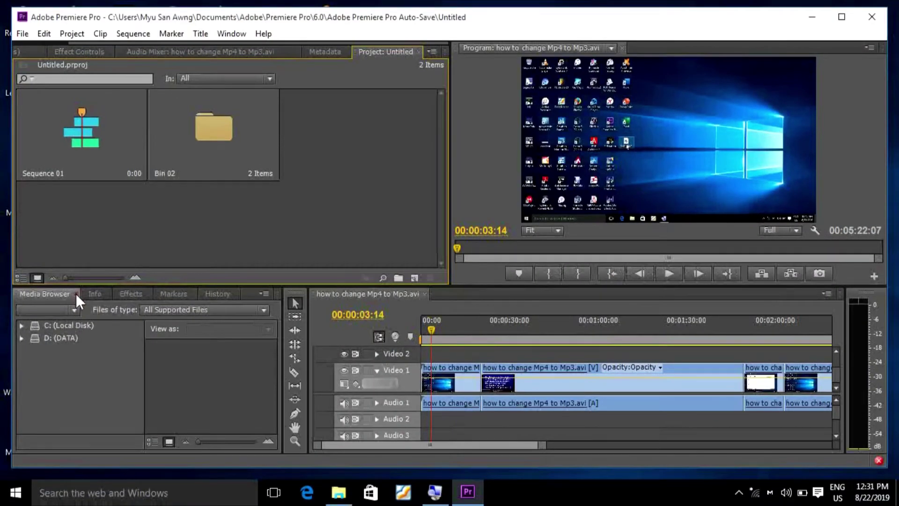
left_click(74, 293)
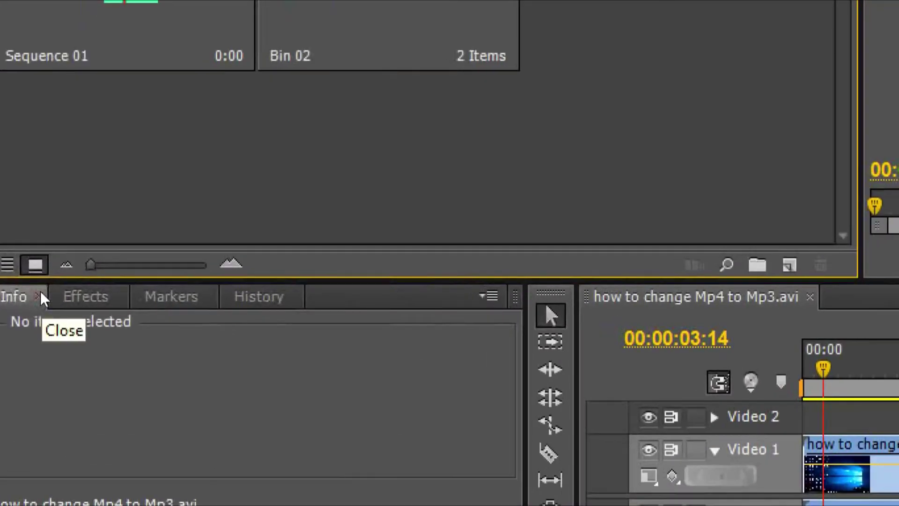
left_click(40, 291)
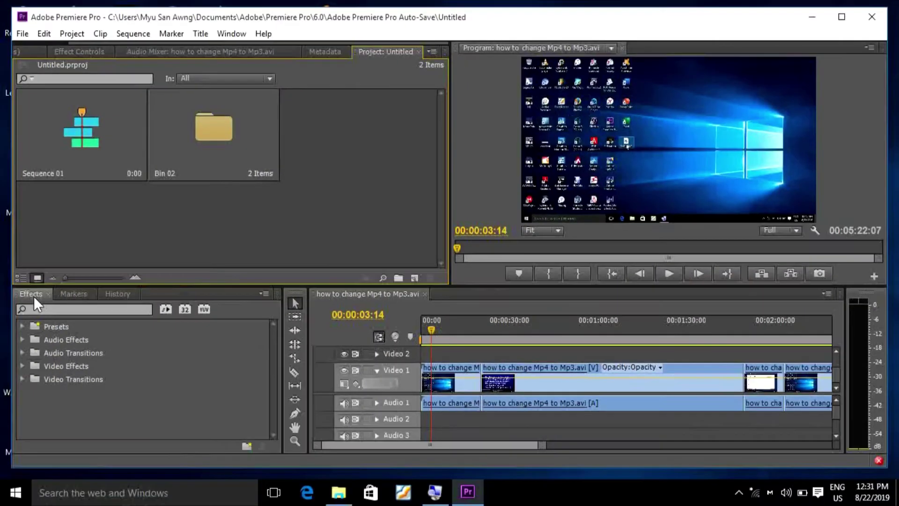
Dock the Effects panel beside the Project panel and remove the leftover Markers and History panels so the timeline fills their space.
left_click_drag(18, 294, 105, 189)
left_click(52, 294)
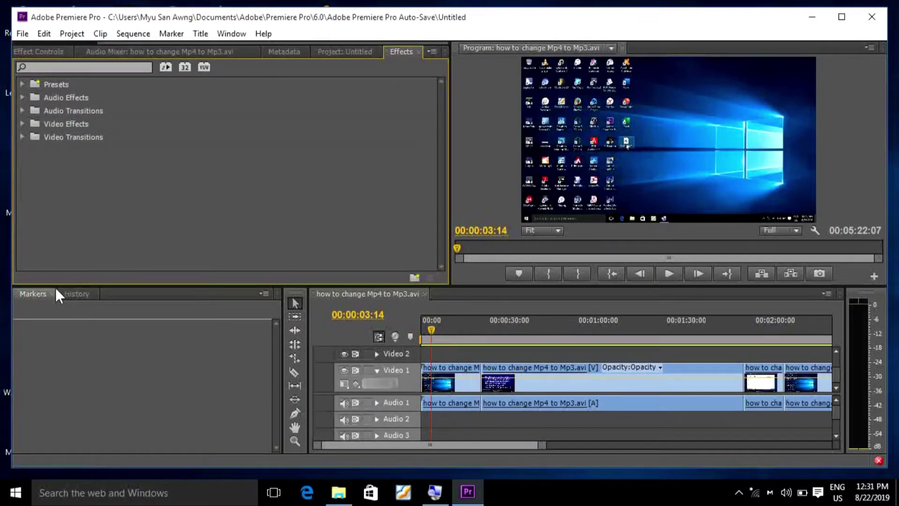
left_click(48, 293)
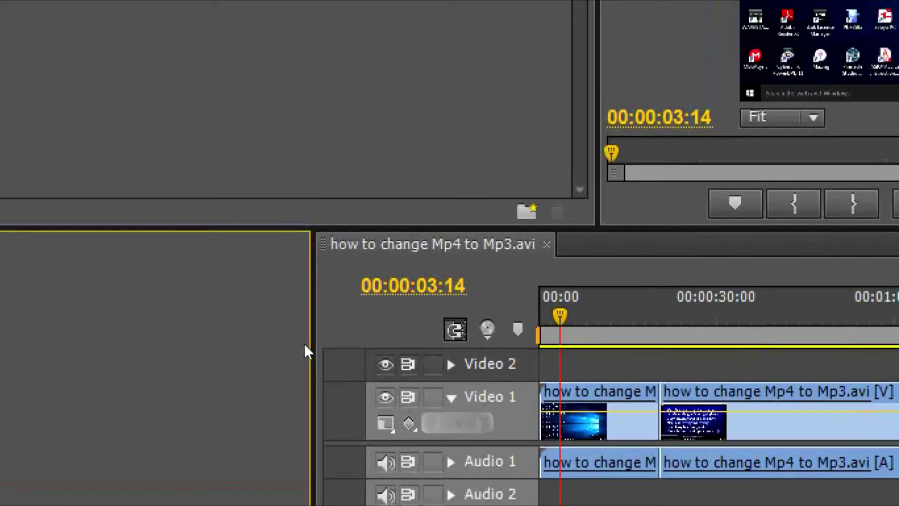
left_click_drag(307, 347, 53, 382)
left_click_drag(124, 375, 35, 374)
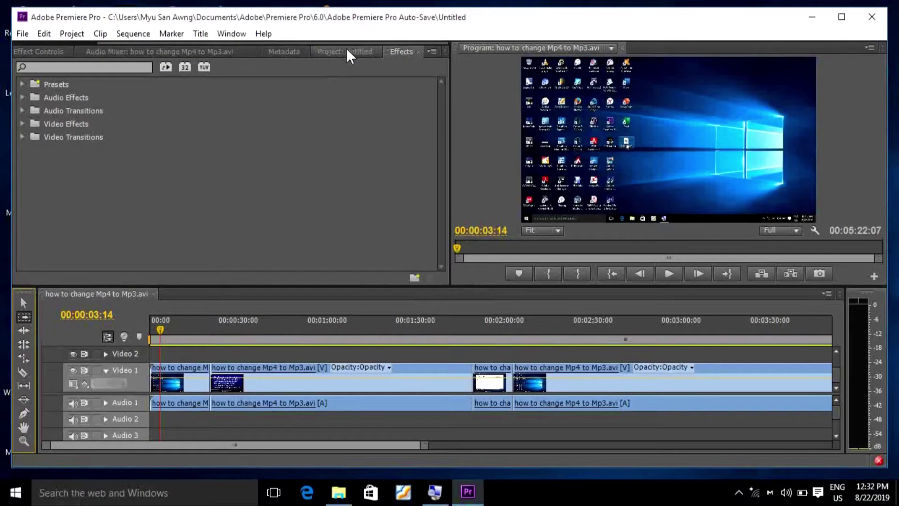
Create a new title item in the project.
left_click(347, 50)
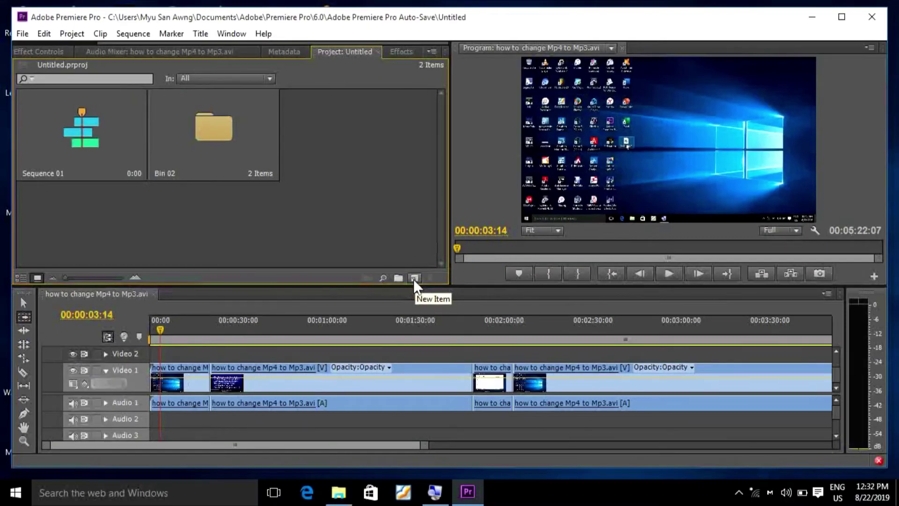
left_click(415, 278)
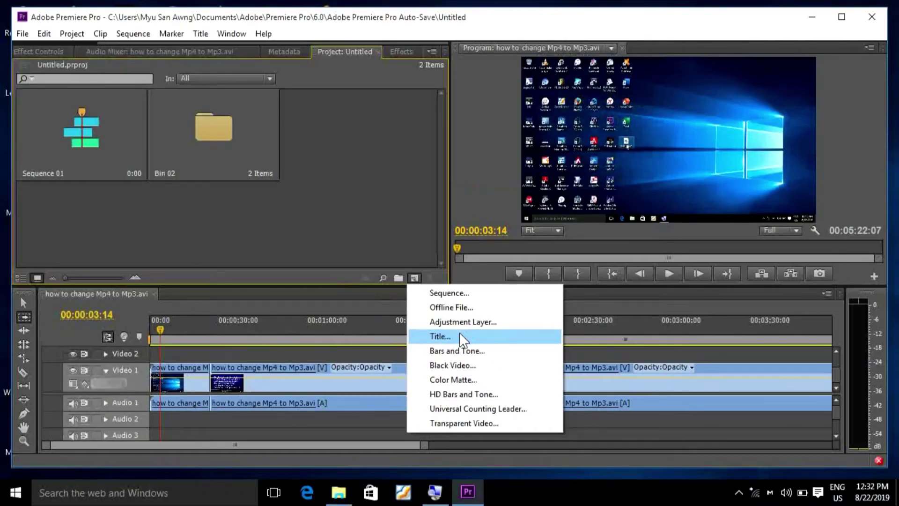
left_click(461, 338)
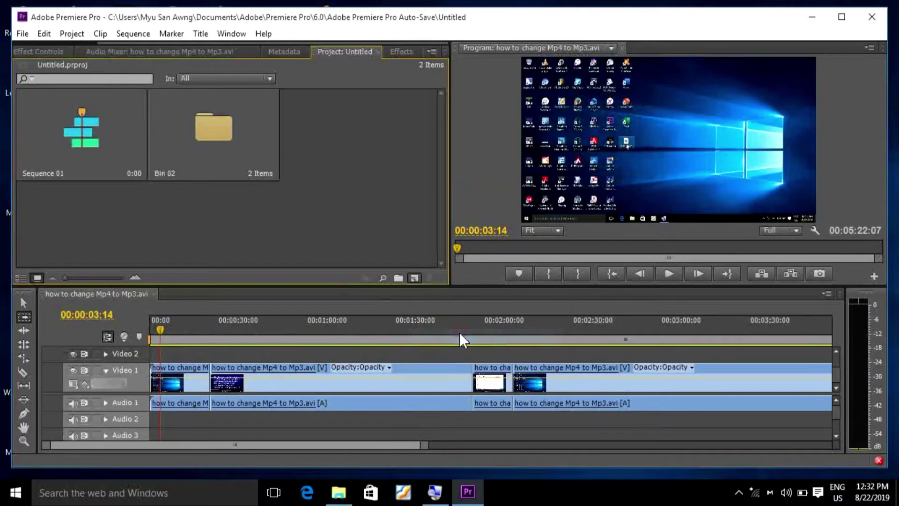
left_click(467, 305)
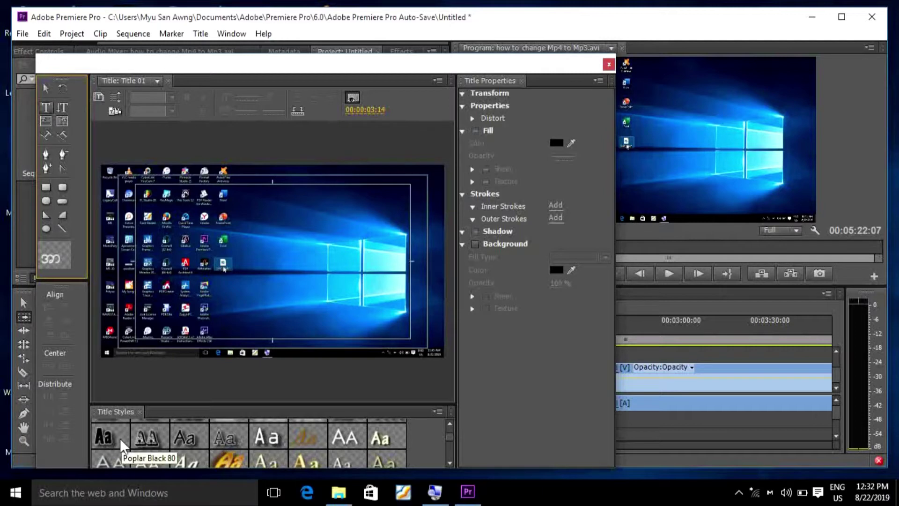
Add the text "Kachin Technique" near the lower edge of the title frame in the Poplar Black 80 style.
left_click(110, 444)
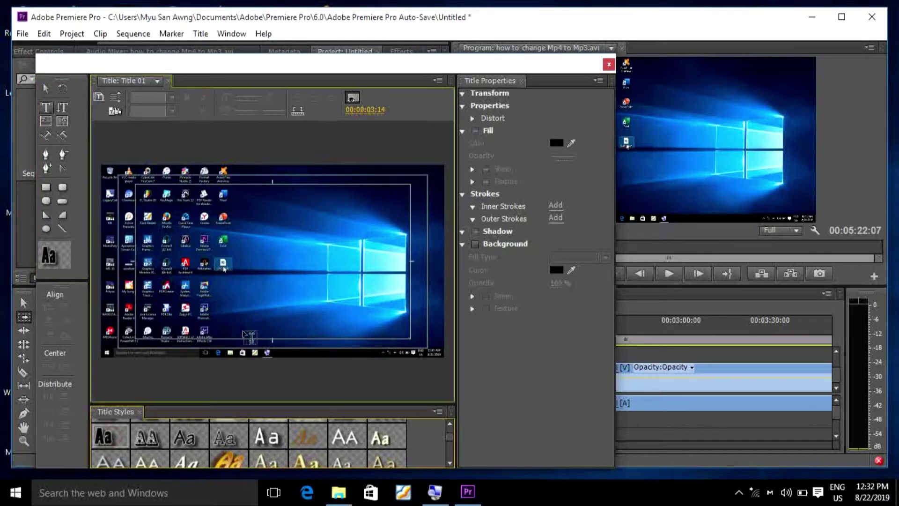
left_click(243, 327)
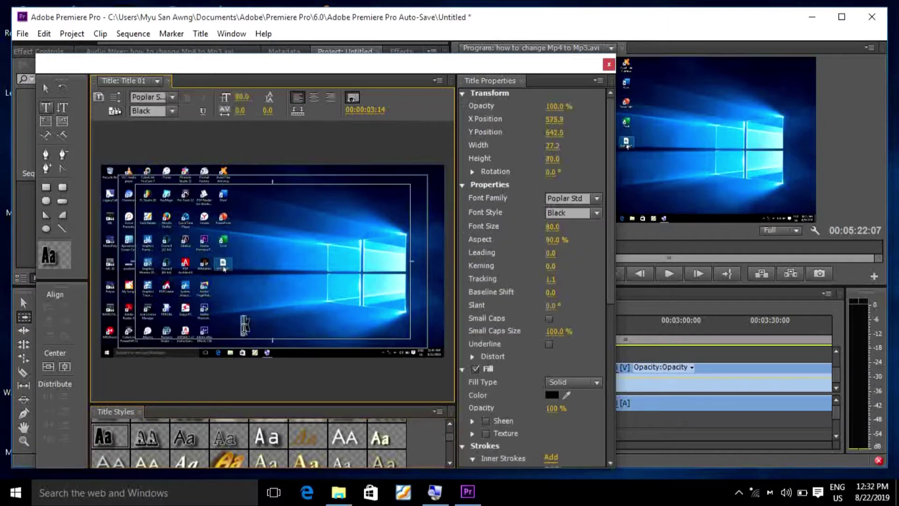
type("Kachin Technique")
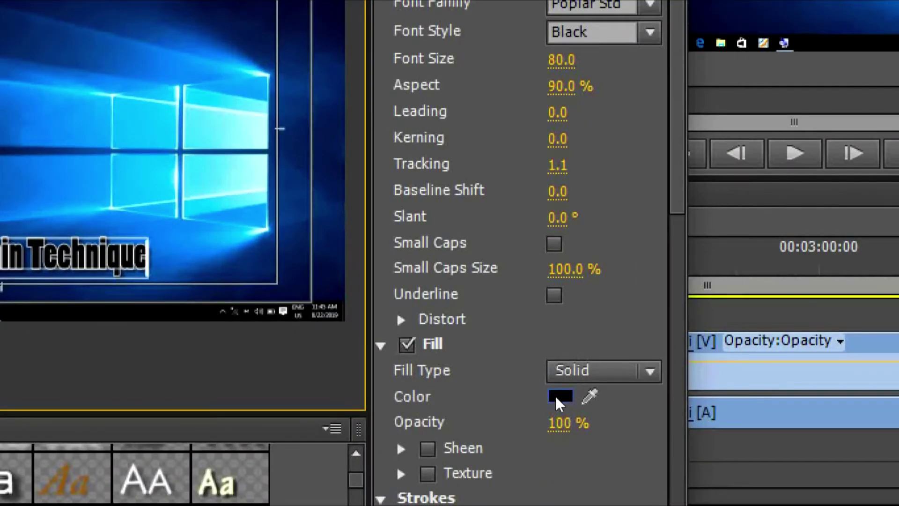
Set the title text's fill color to red E0173D.
left_click(558, 396)
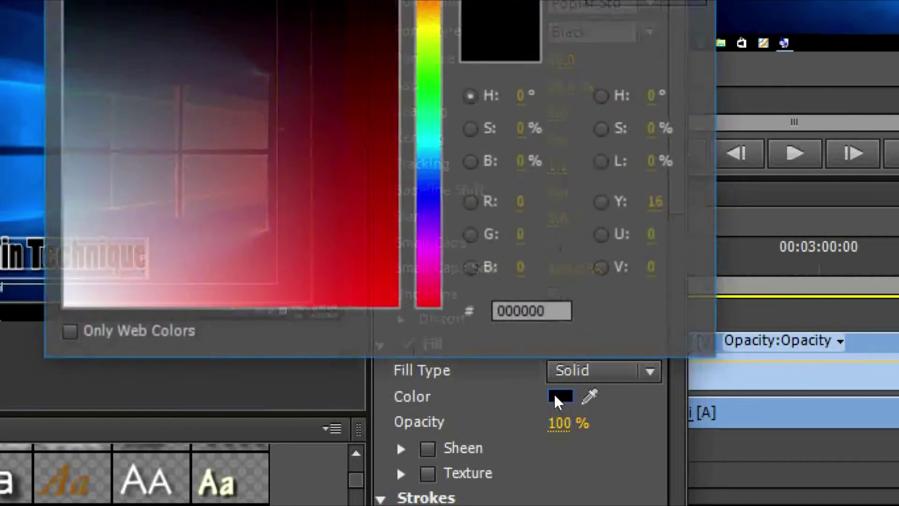
left_click(363, 267)
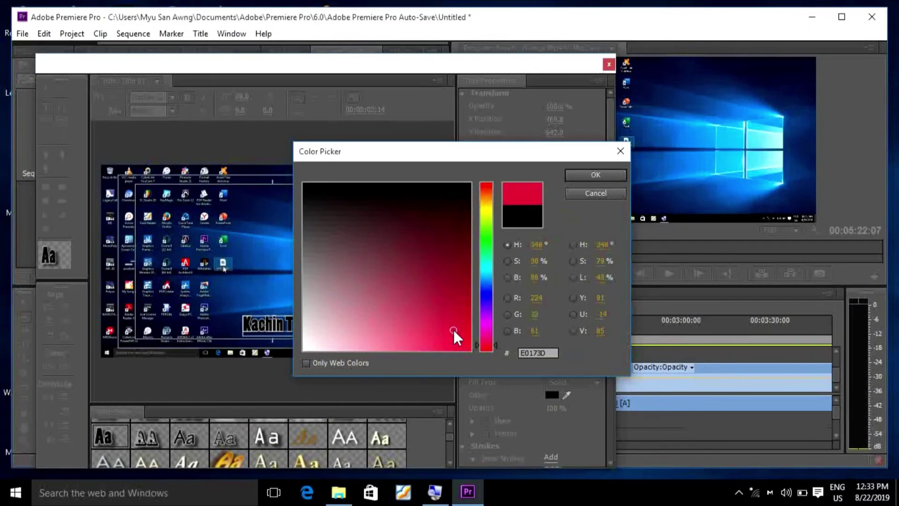
left_click(591, 176)
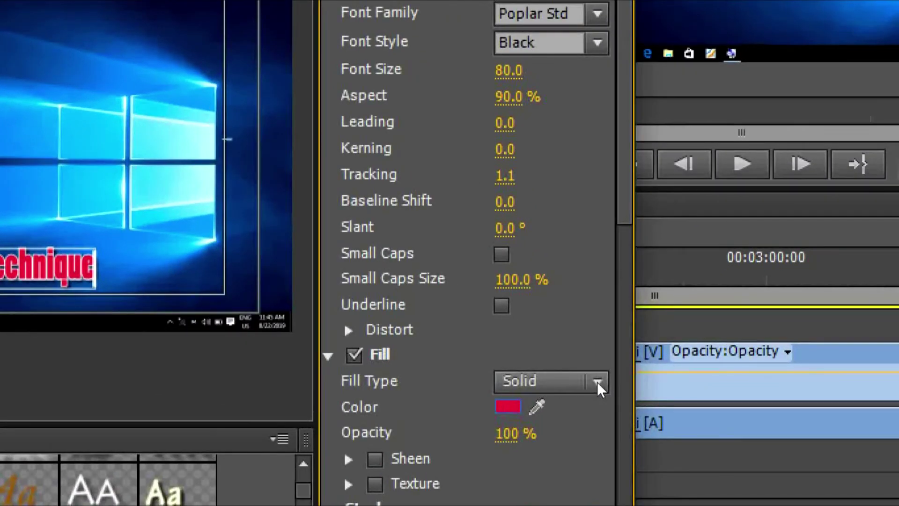
Change the title text's fill type to Linear Gradient with the second color stop set to dark blue 0D3291.
left_click(597, 382)
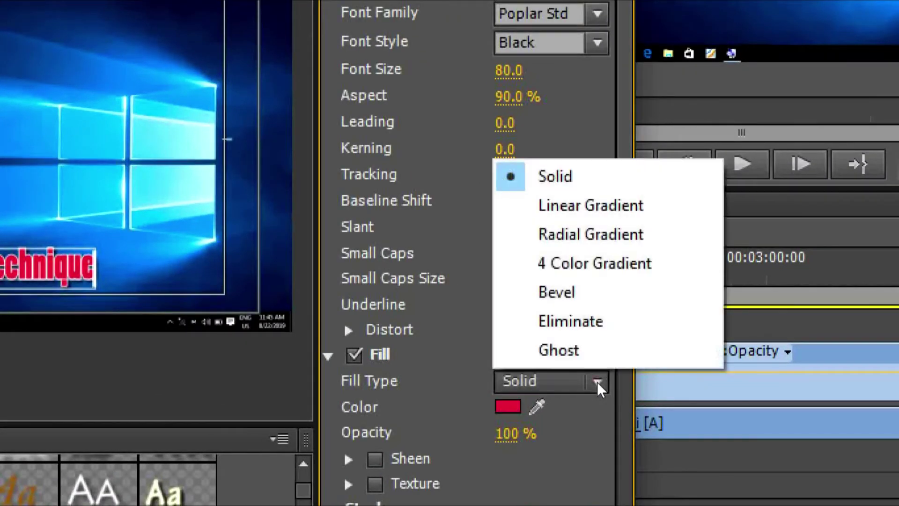
left_click(592, 294)
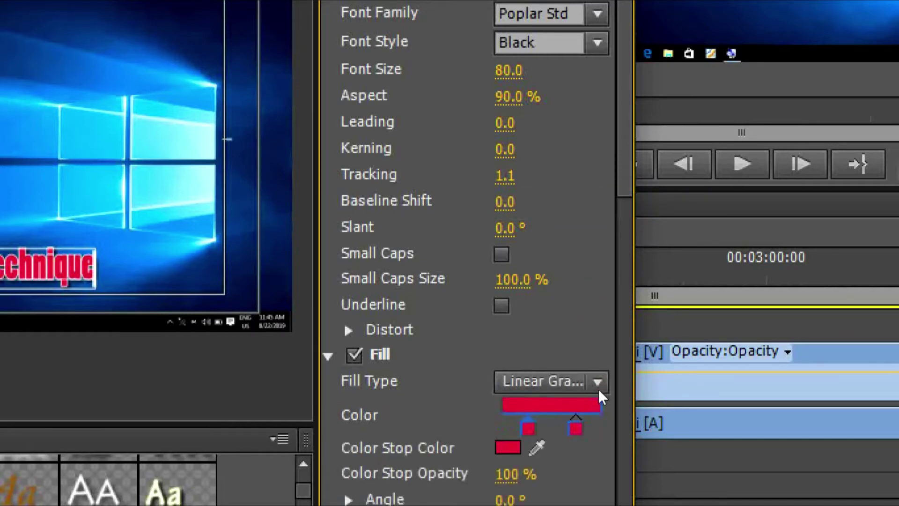
double_click(588, 408)
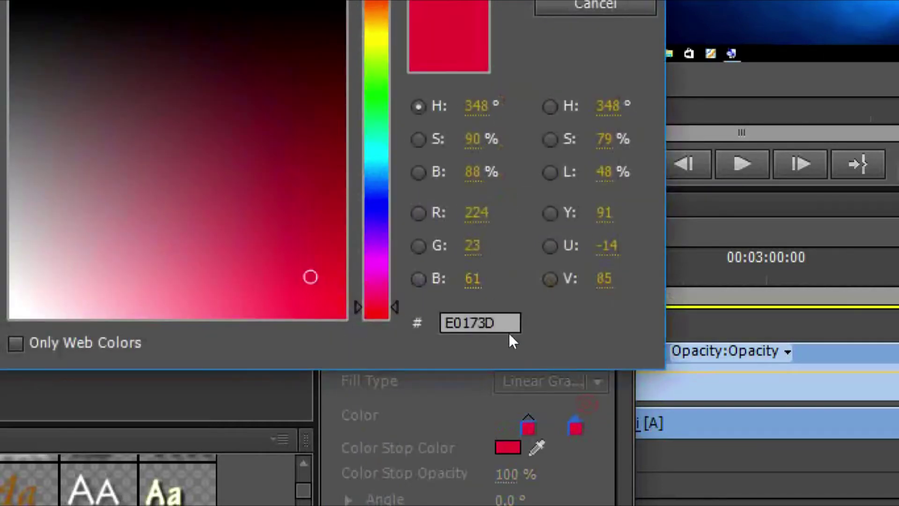
left_click(484, 245)
type("224")
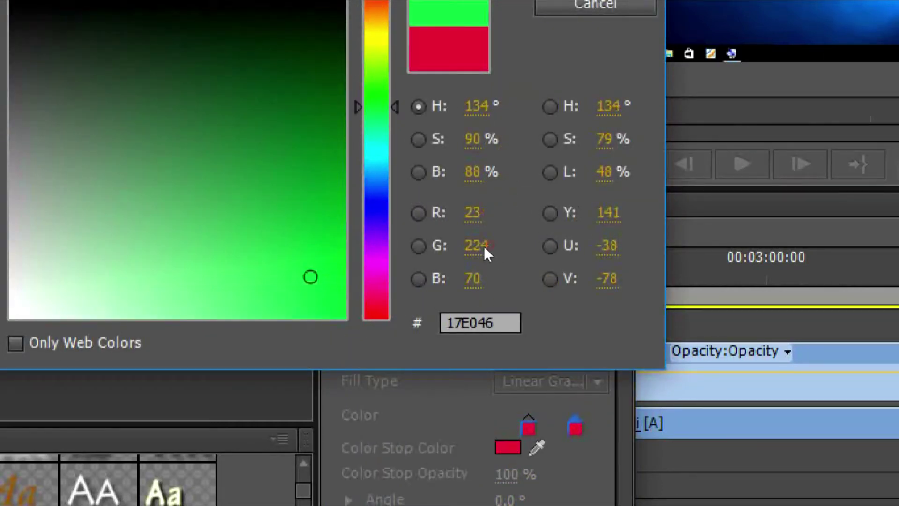
left_click(426, 300)
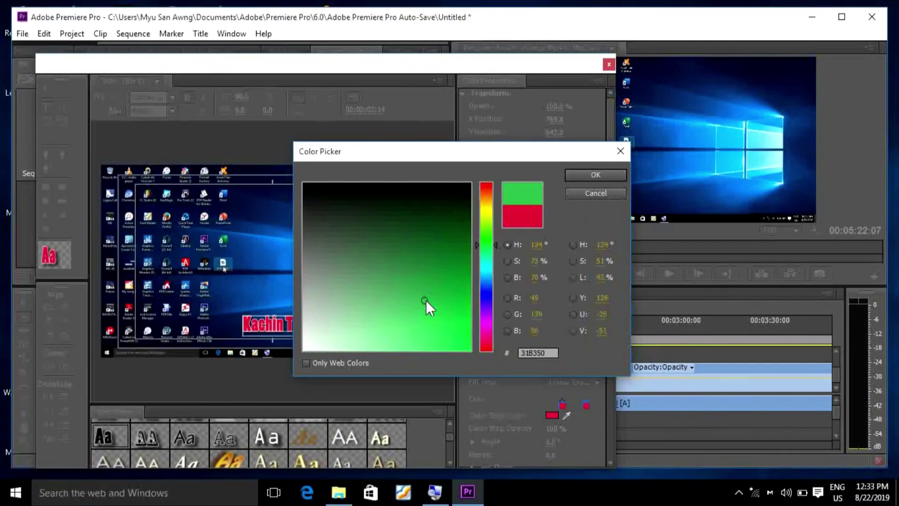
left_click(442, 329)
left_click(486, 286)
left_click(398, 343)
left_click(455, 277)
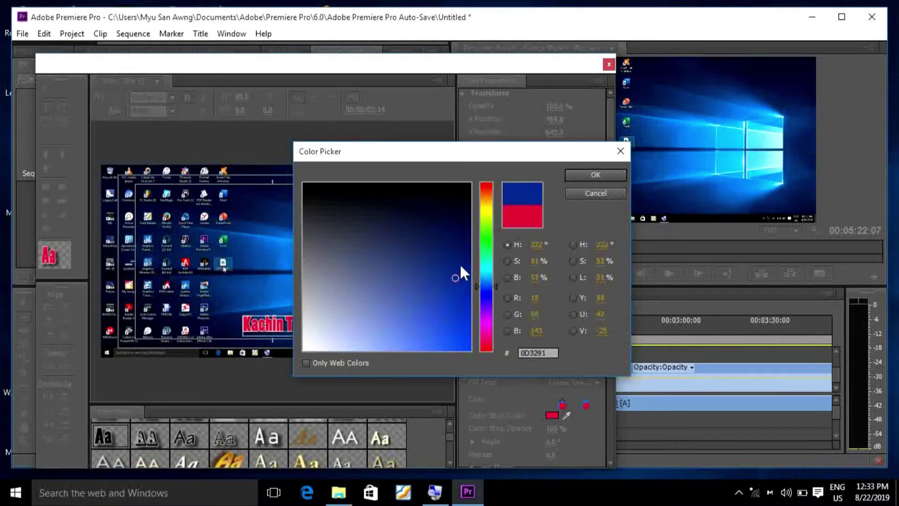
left_click(581, 174)
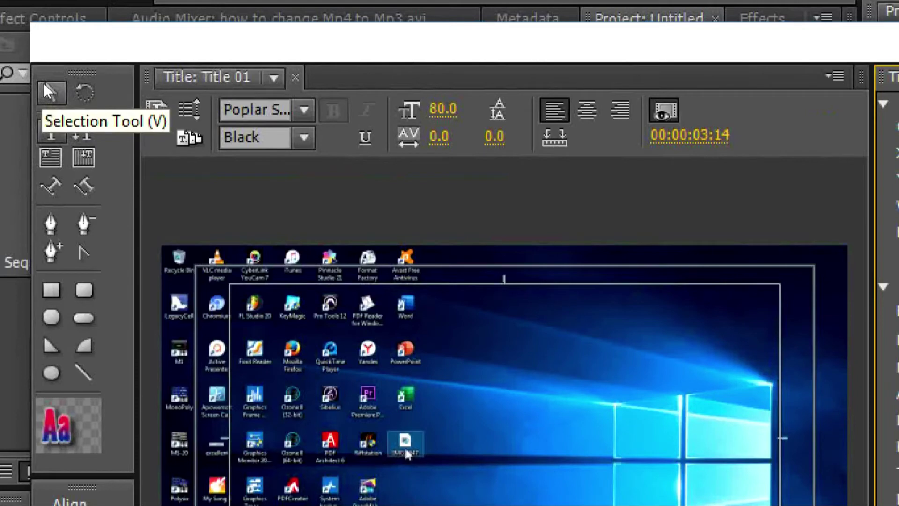
Move the title text to X 952.9, Y 704.9 at the lower right of the frame and close the title designer.
left_click(47, 84)
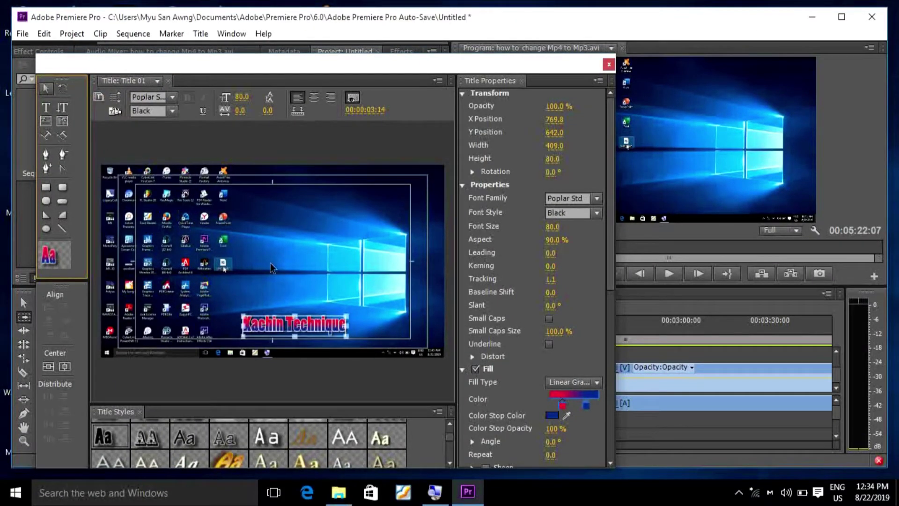
left_click_drag(278, 330, 324, 346)
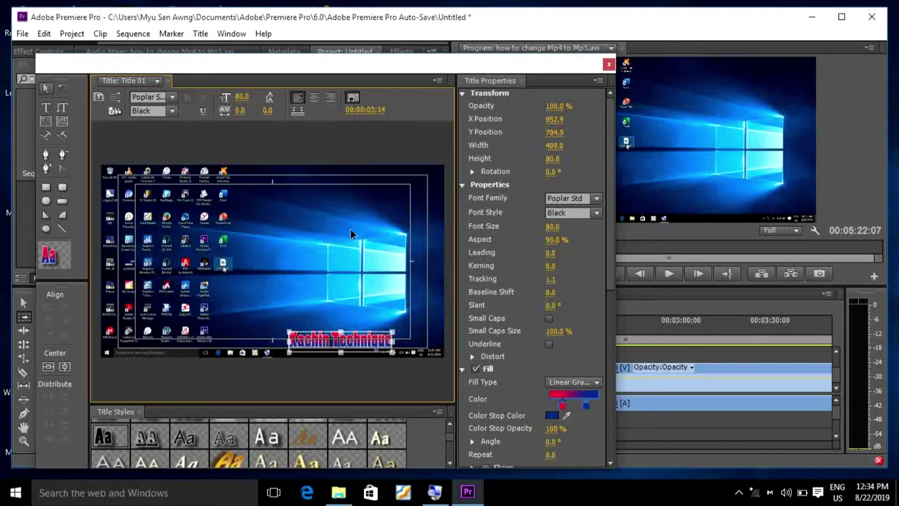
left_click(611, 63)
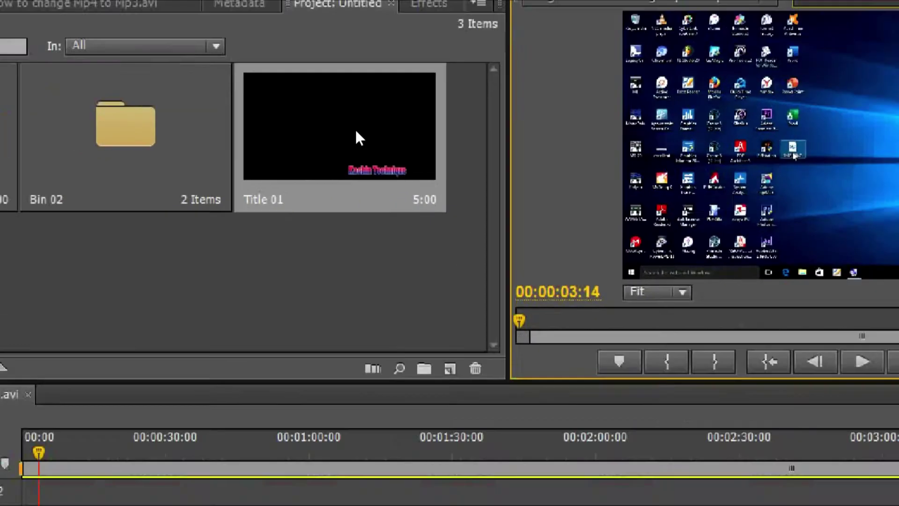
Place Title 01 on the Video 2 track about 9 seconds in and extend its end to just before the last clip.
left_click(338, 139)
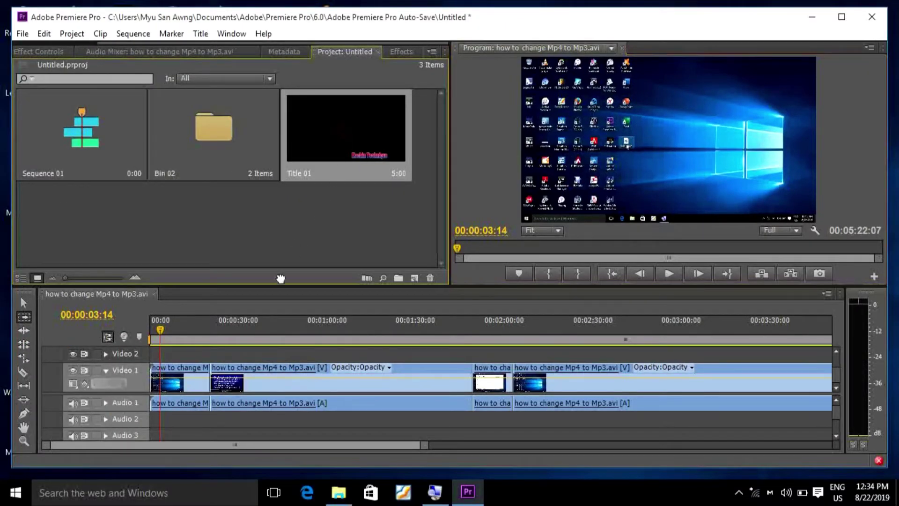
left_click_drag(281, 278, 179, 357)
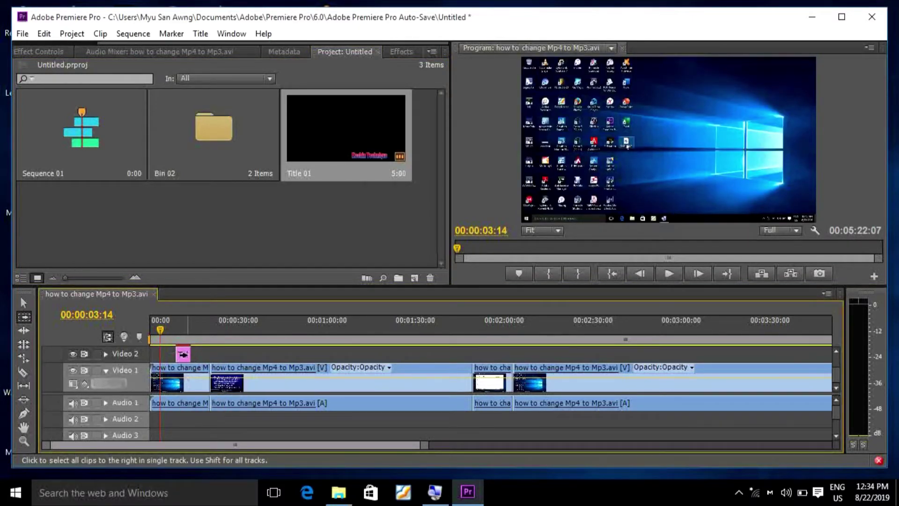
scroll(180, 354, "up", 4)
scroll(186, 355, "up", 1)
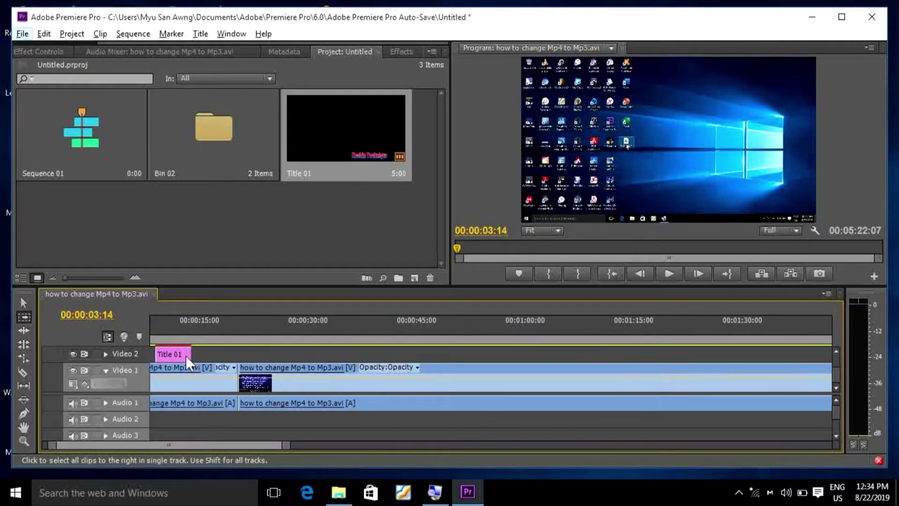
left_click(24, 304)
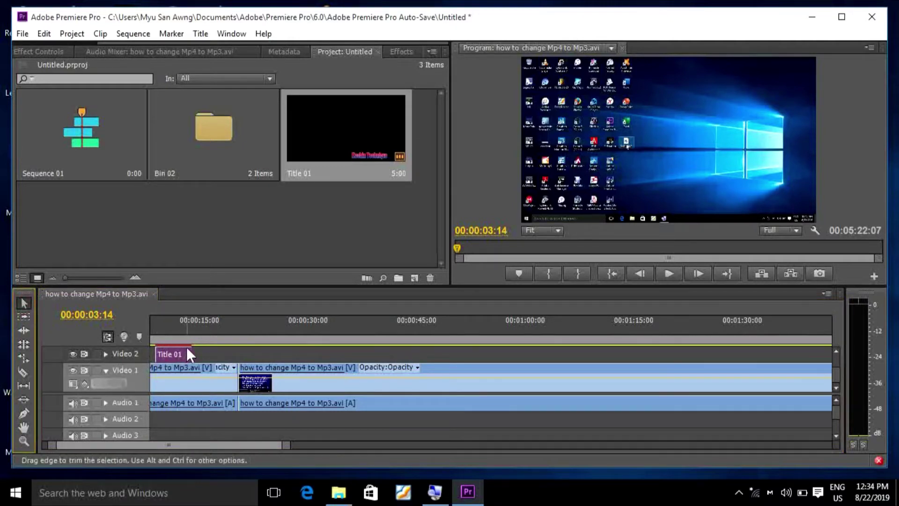
left_click_drag(184, 353, 444, 352)
key("minus")
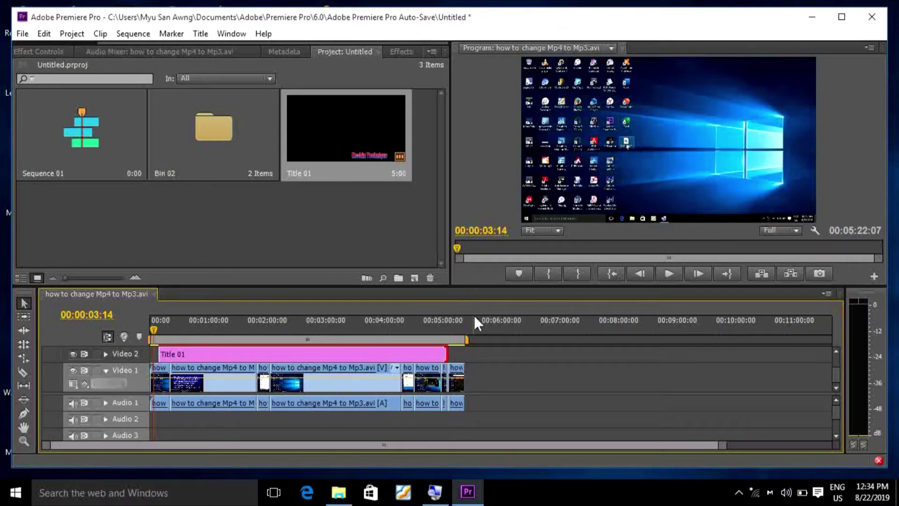
Review the end of the sequence by playing from 00:05:17:11 and moving the playhead to 00:05:20:22.
left_click(461, 327)
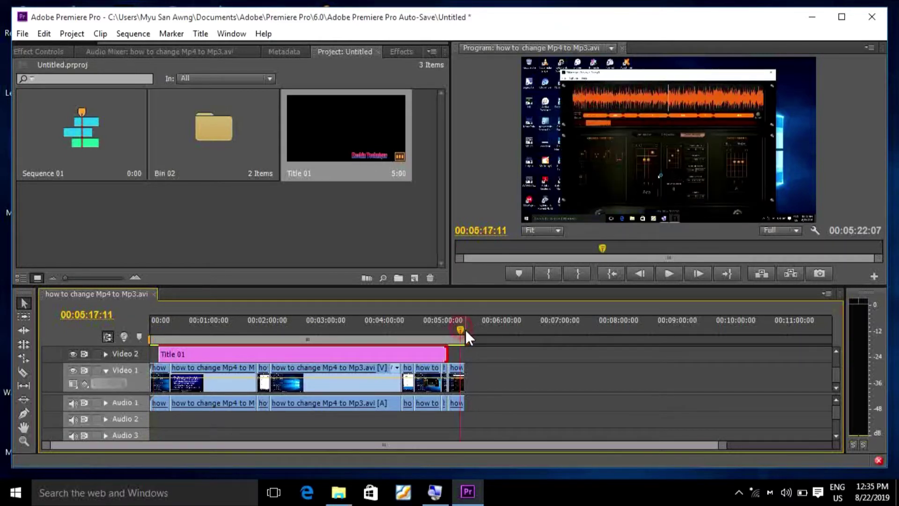
key("space")
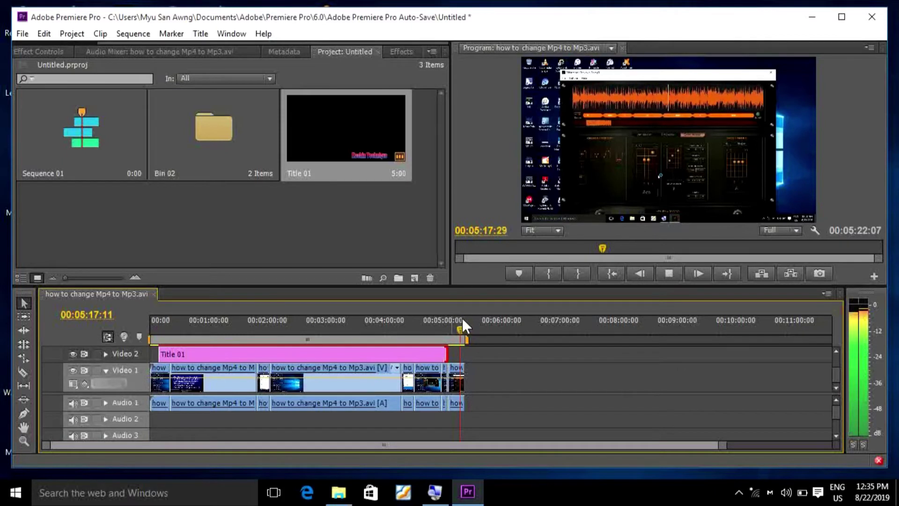
key("space")
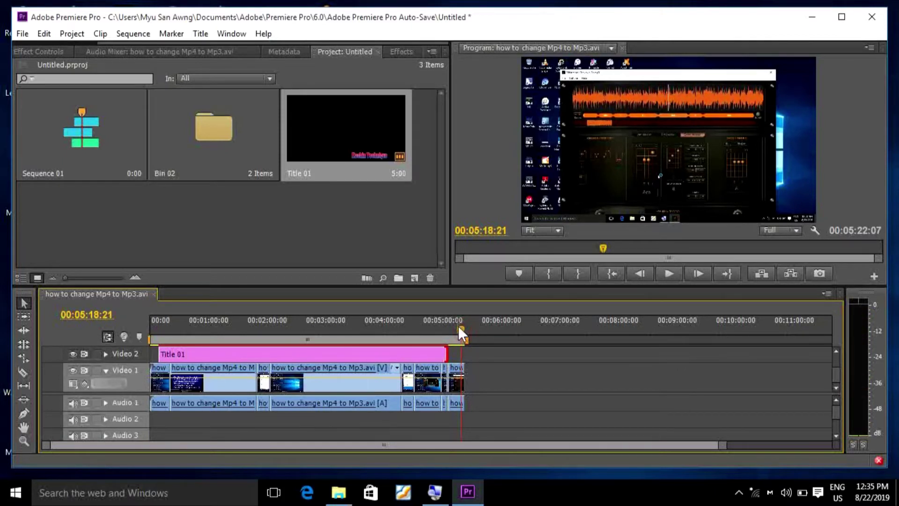
left_click_drag(461, 328, 472, 329)
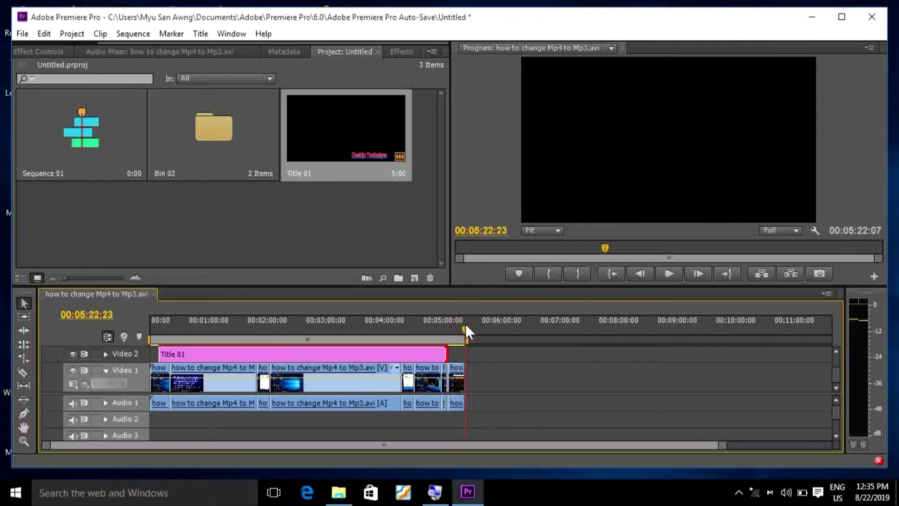
mouse_move(465, 324)
left_mouse_down()
mouse_move(445, 318)
mouse_move(463, 313)
left_mouse_up()
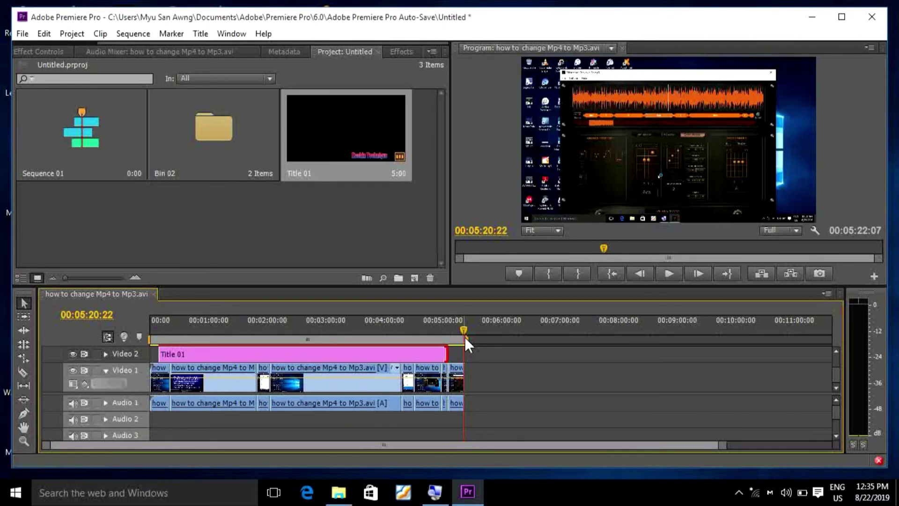
Open the media export settings for the sequence and set the format to H.264.
key("ctrl+m")
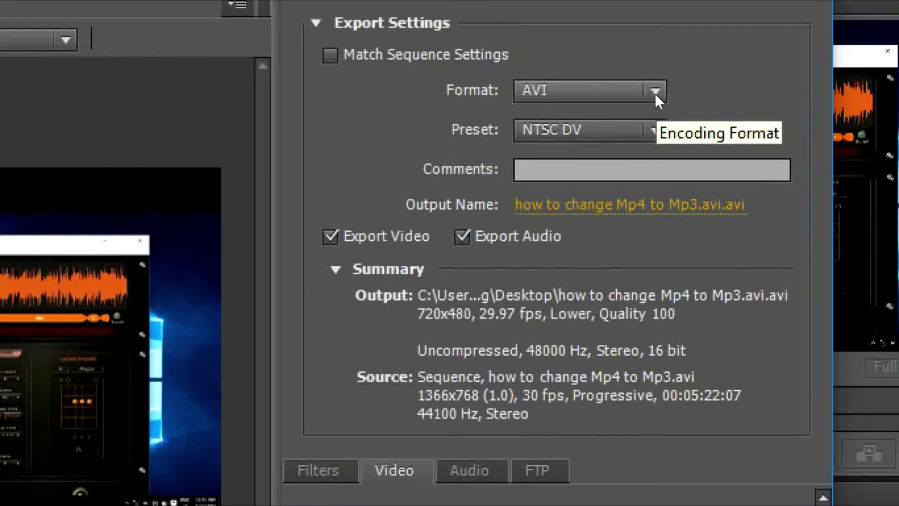
left_click(655, 93)
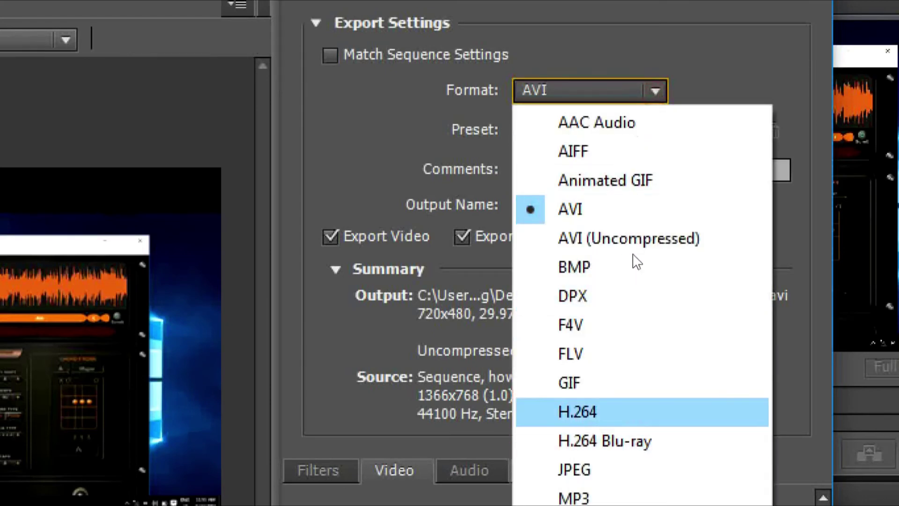
key("Escape")
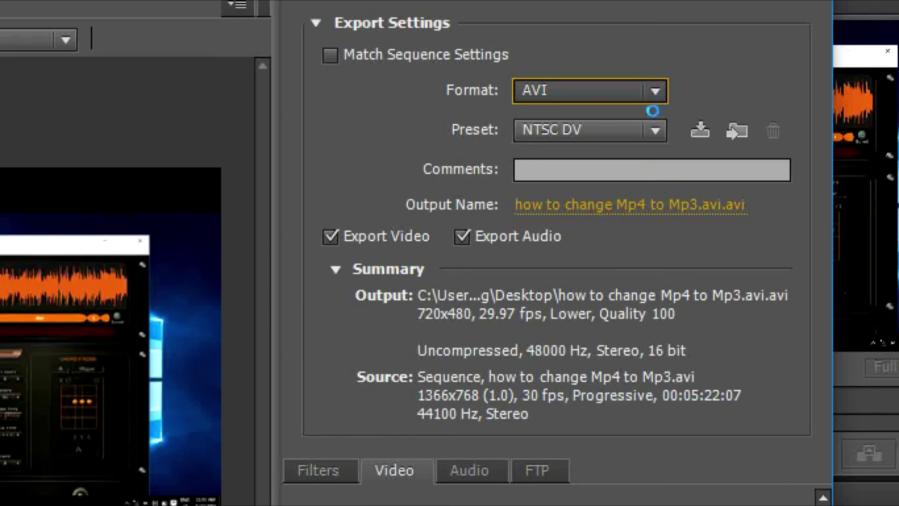
key("h")
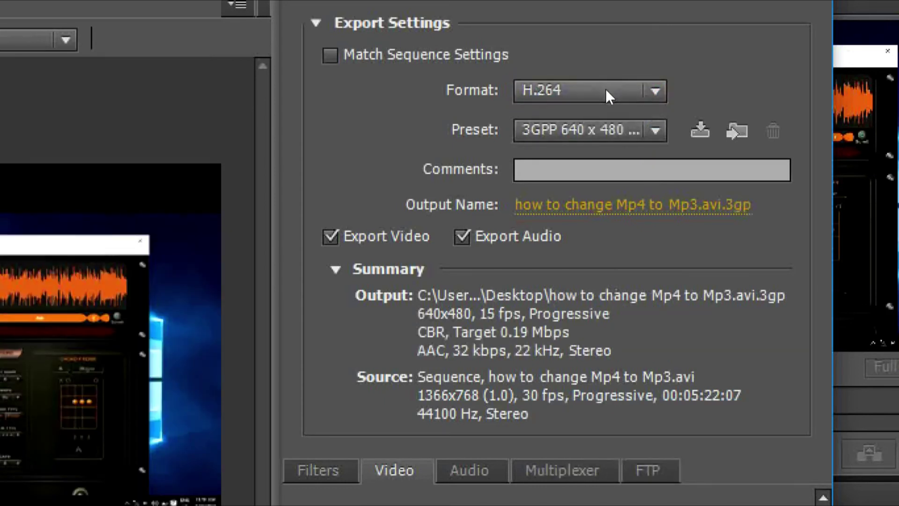
Set the export preset to HD 1080p 29.97.
left_click(655, 130)
left_click(657, 116)
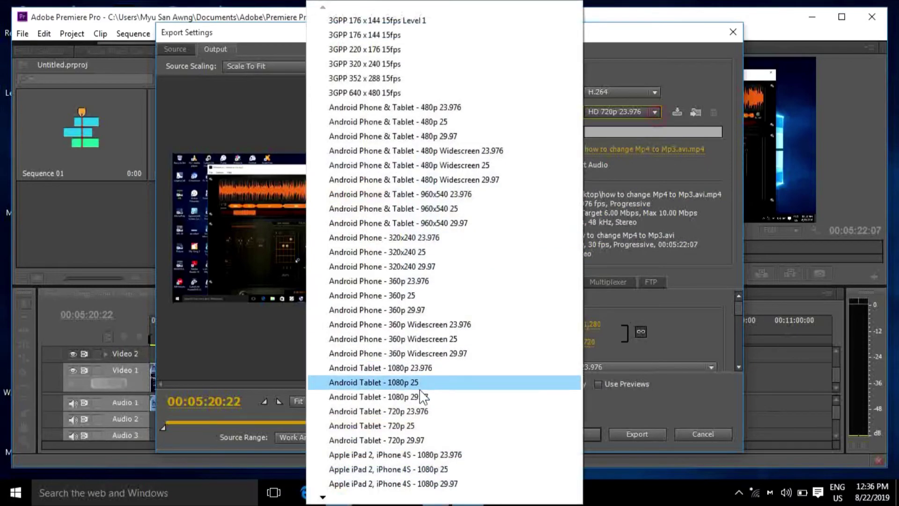
left_click(323, 497)
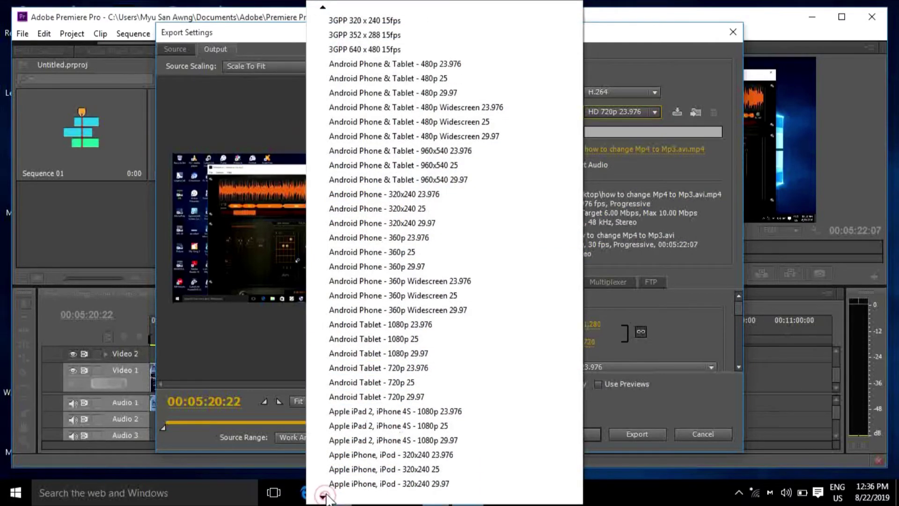
left_click_drag(323, 496, 326, 498)
left_click(324, 496)
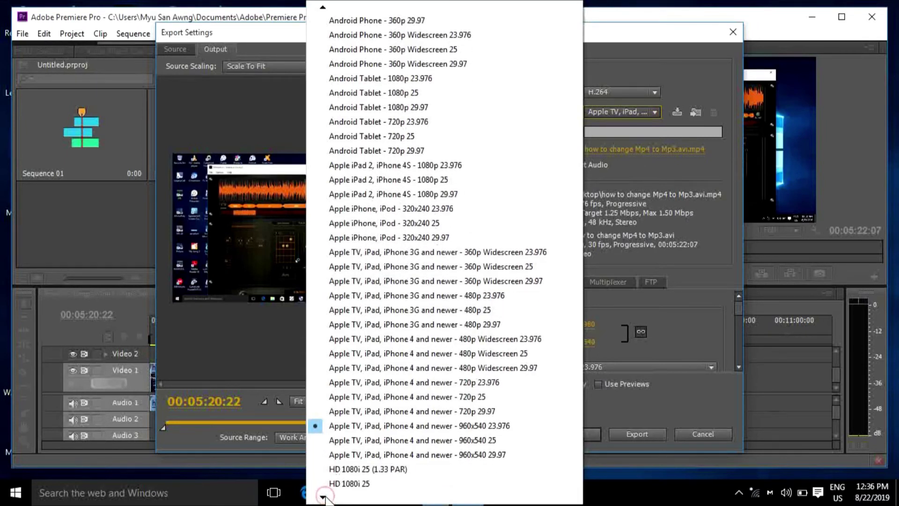
left_click(324, 497)
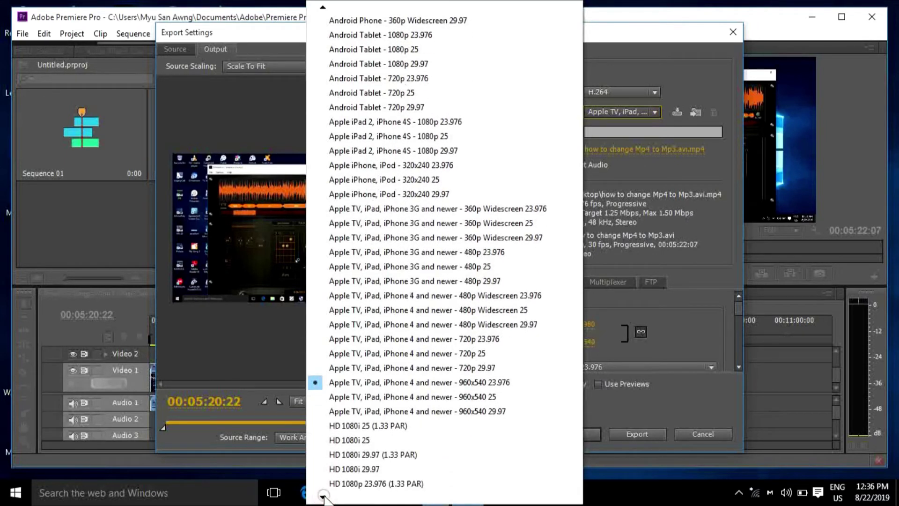
left_click(324, 496)
left_click(324, 496)
left_click(324, 496)
left_click(324, 497)
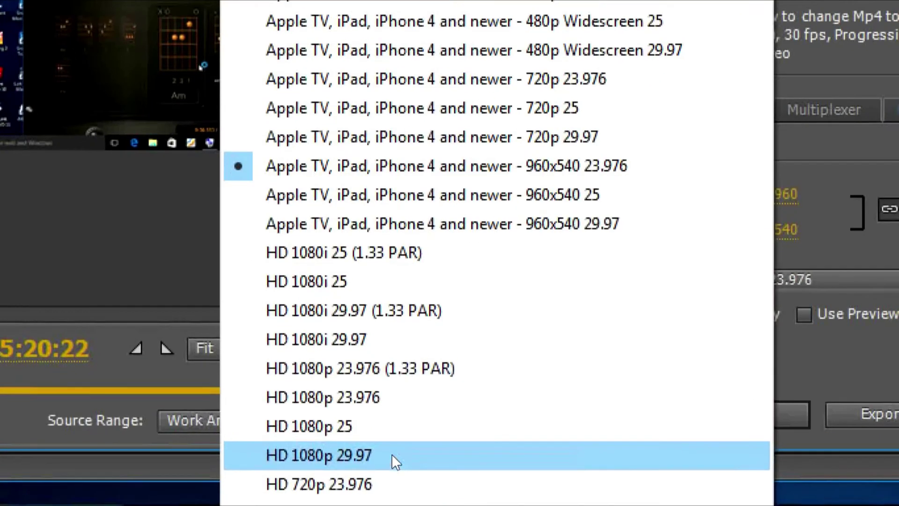
left_click(391, 453)
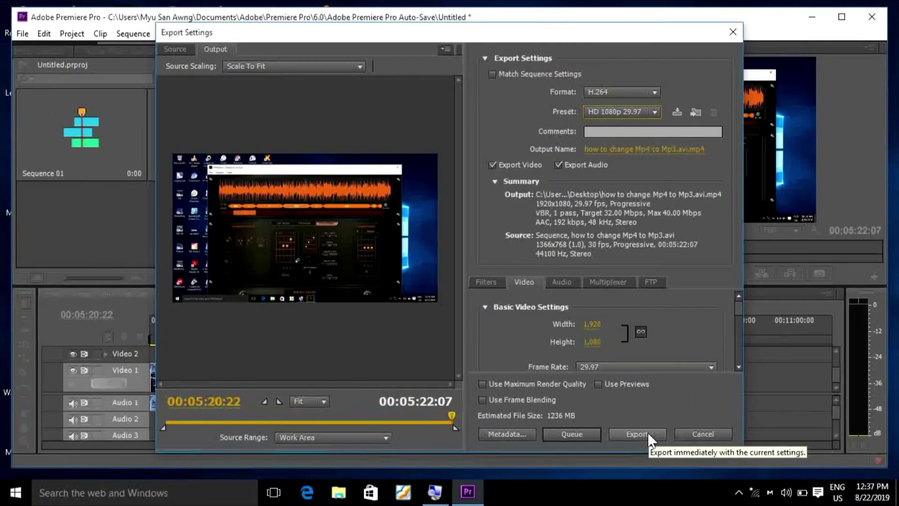
Export the sequence immediately with the current settings, then minimize the editor to show the desktop.
left_click(645, 432)
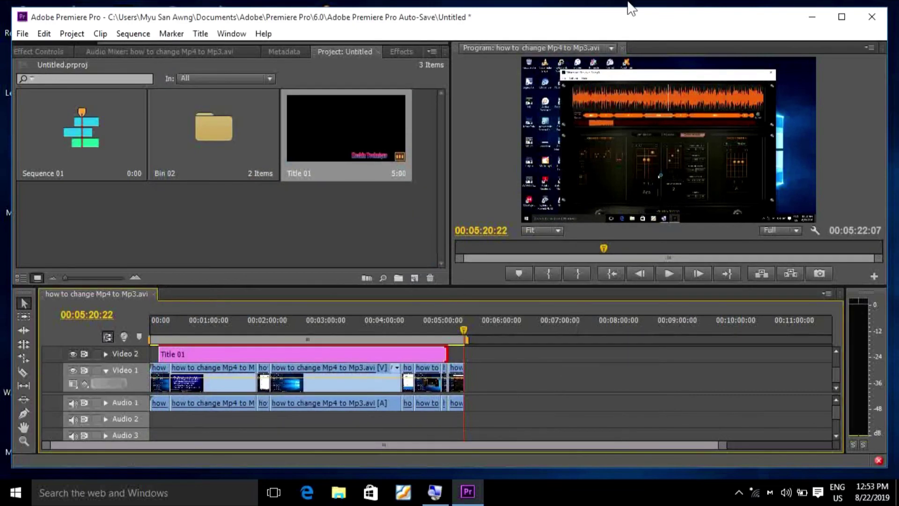
left_click(817, 16)
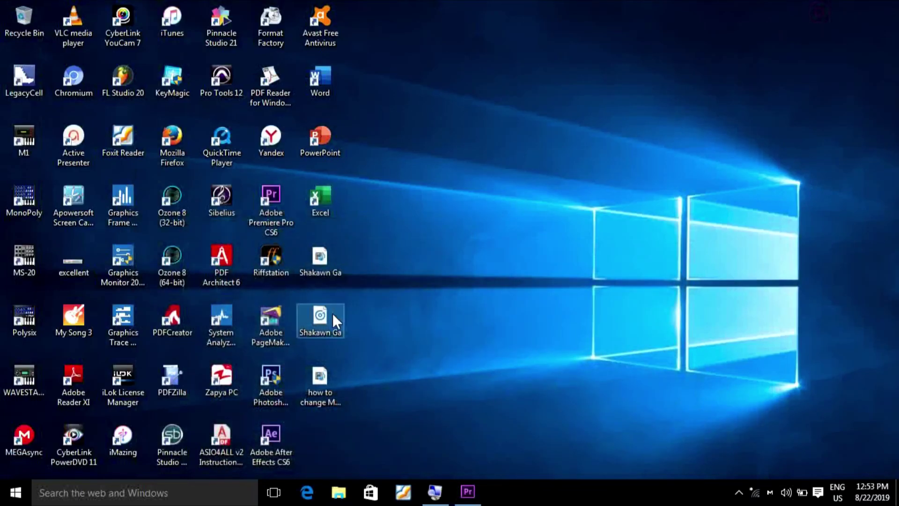